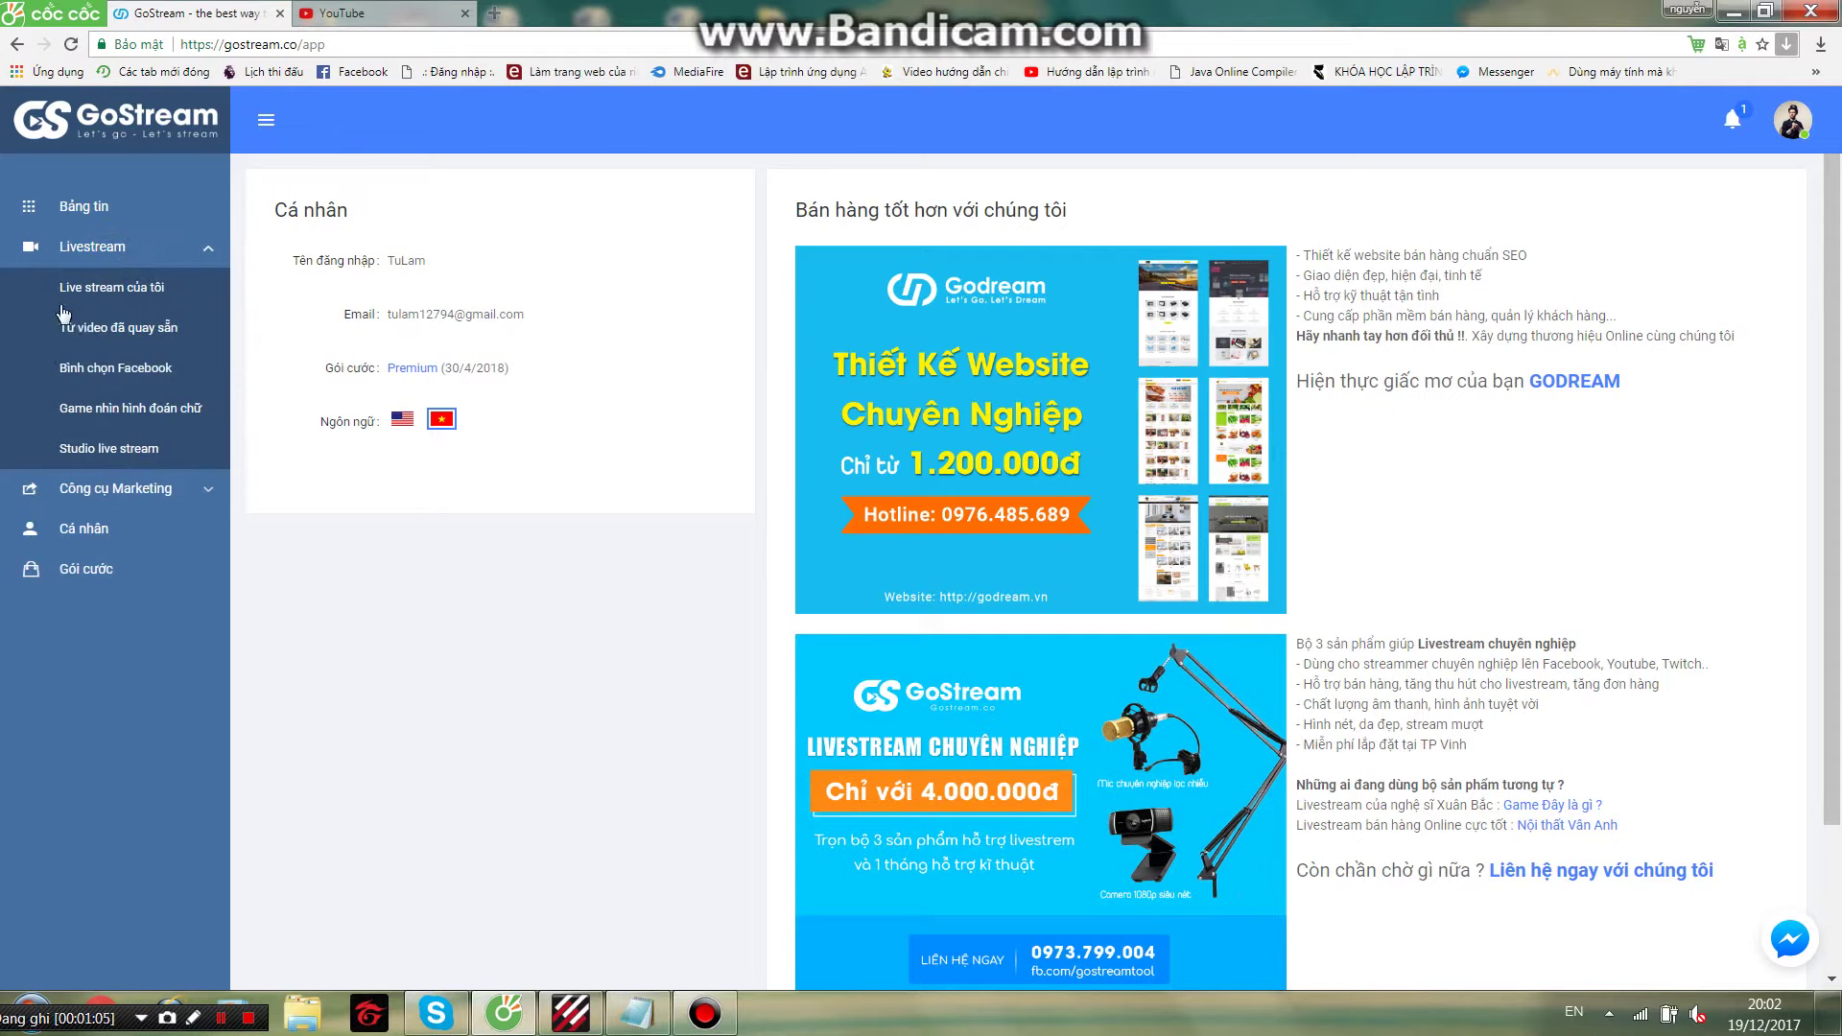
Start a new livestream from a pre-recorded video, and copy the YouTube link of "Xuân Này Con Không Về - Thùy Chi"
{"action": "left_click", "coordinate": [96, 328]}
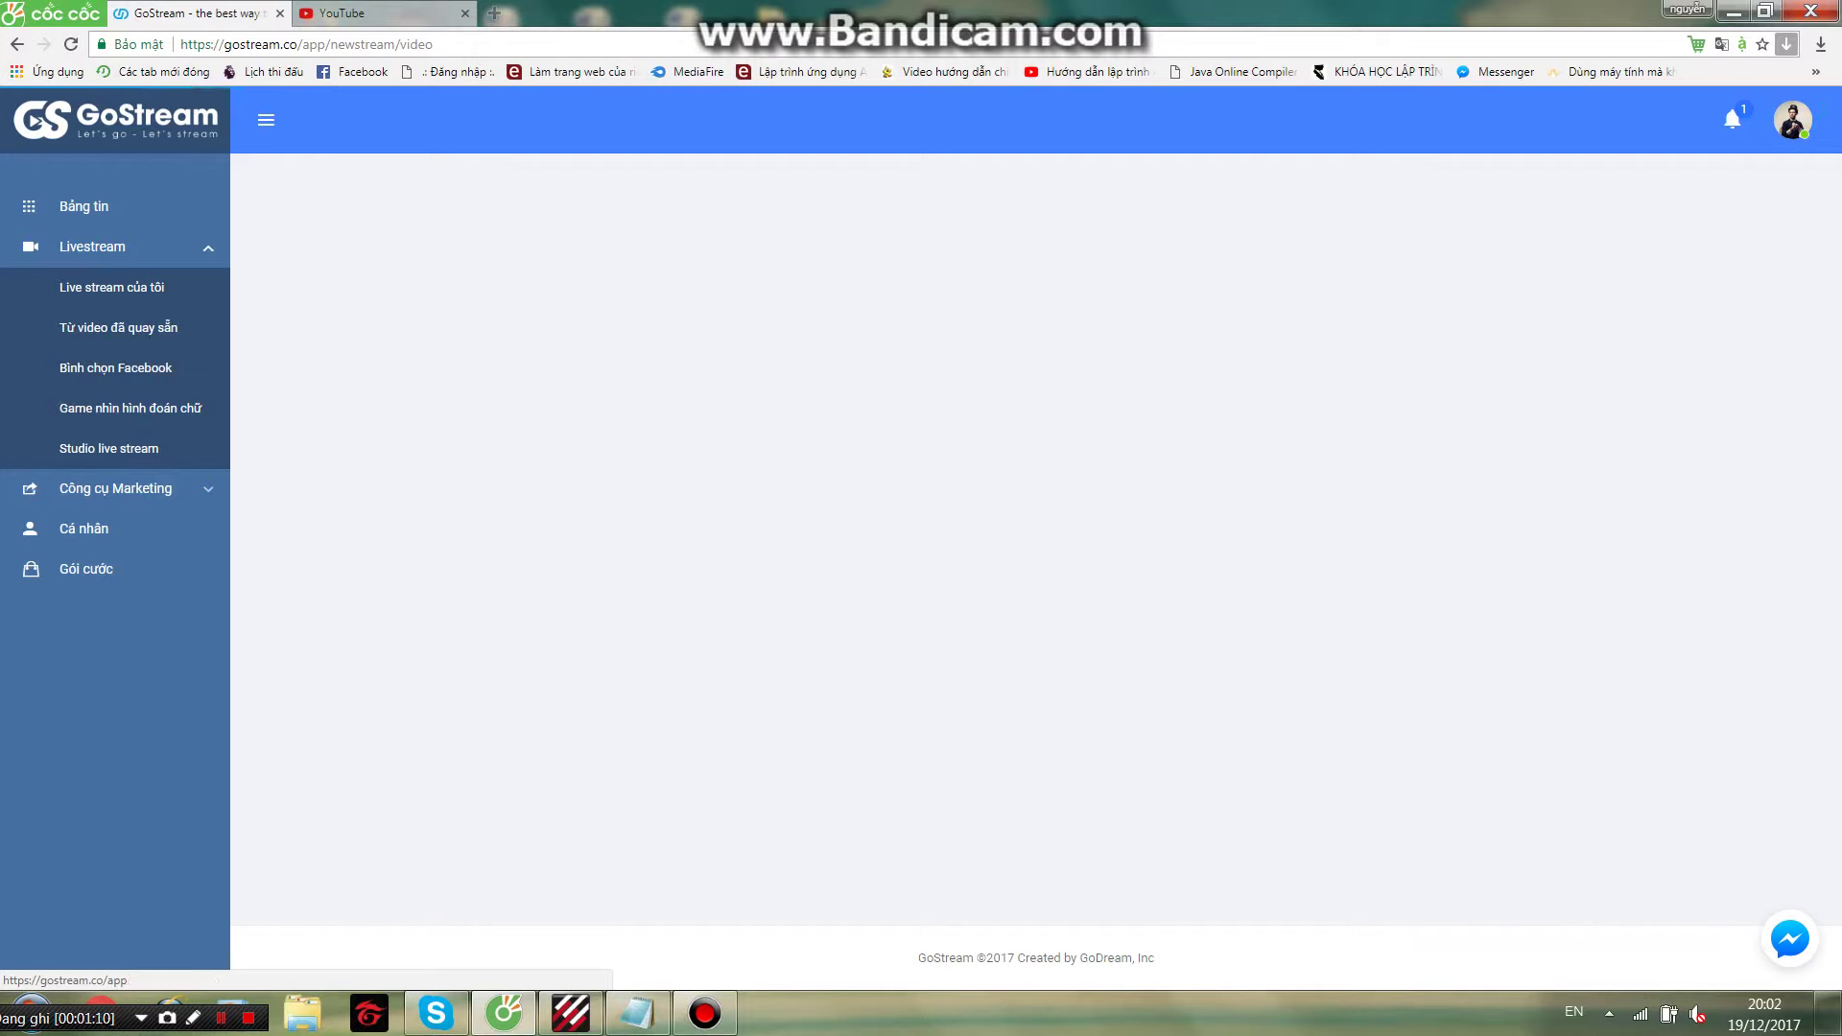
{"action": "left_click", "coordinate": [70, 45]}
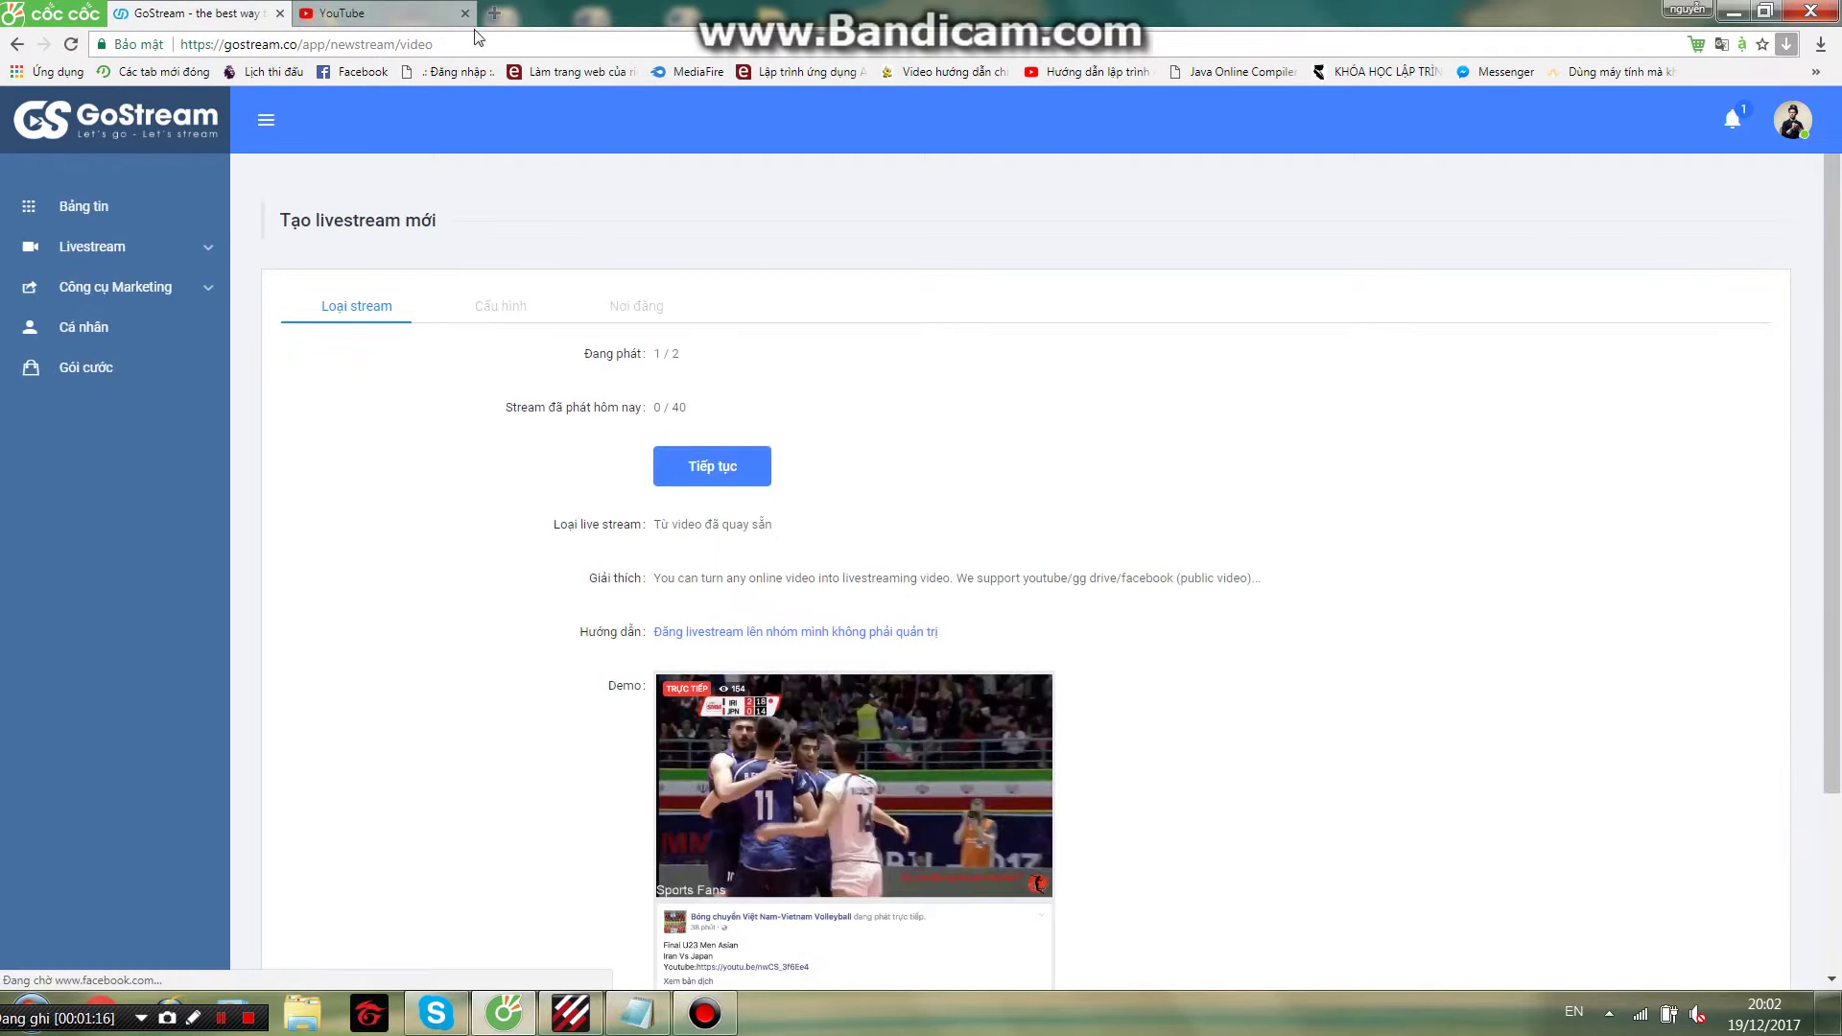
{"action": "left_click", "coordinate": [432, 15]}
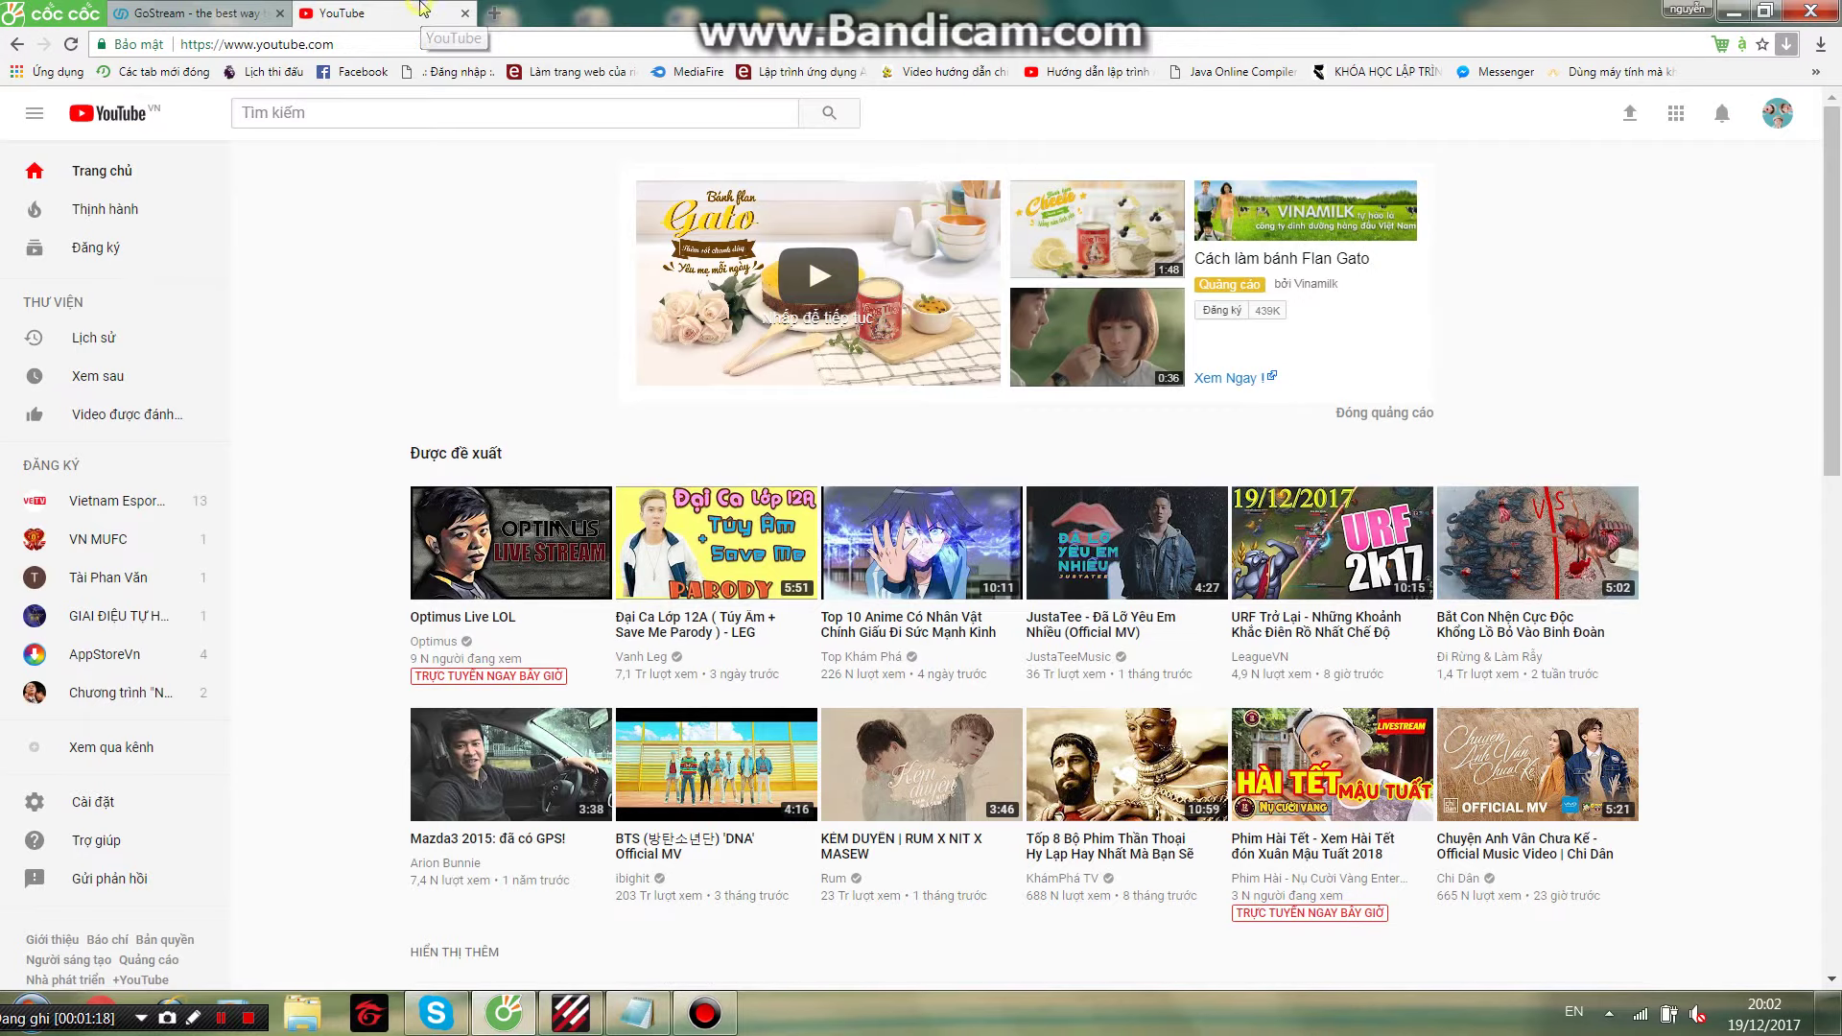
{"action": "scroll", "coordinate": [734, 549], "scroll_direction": "down", "scroll_amount": 5}
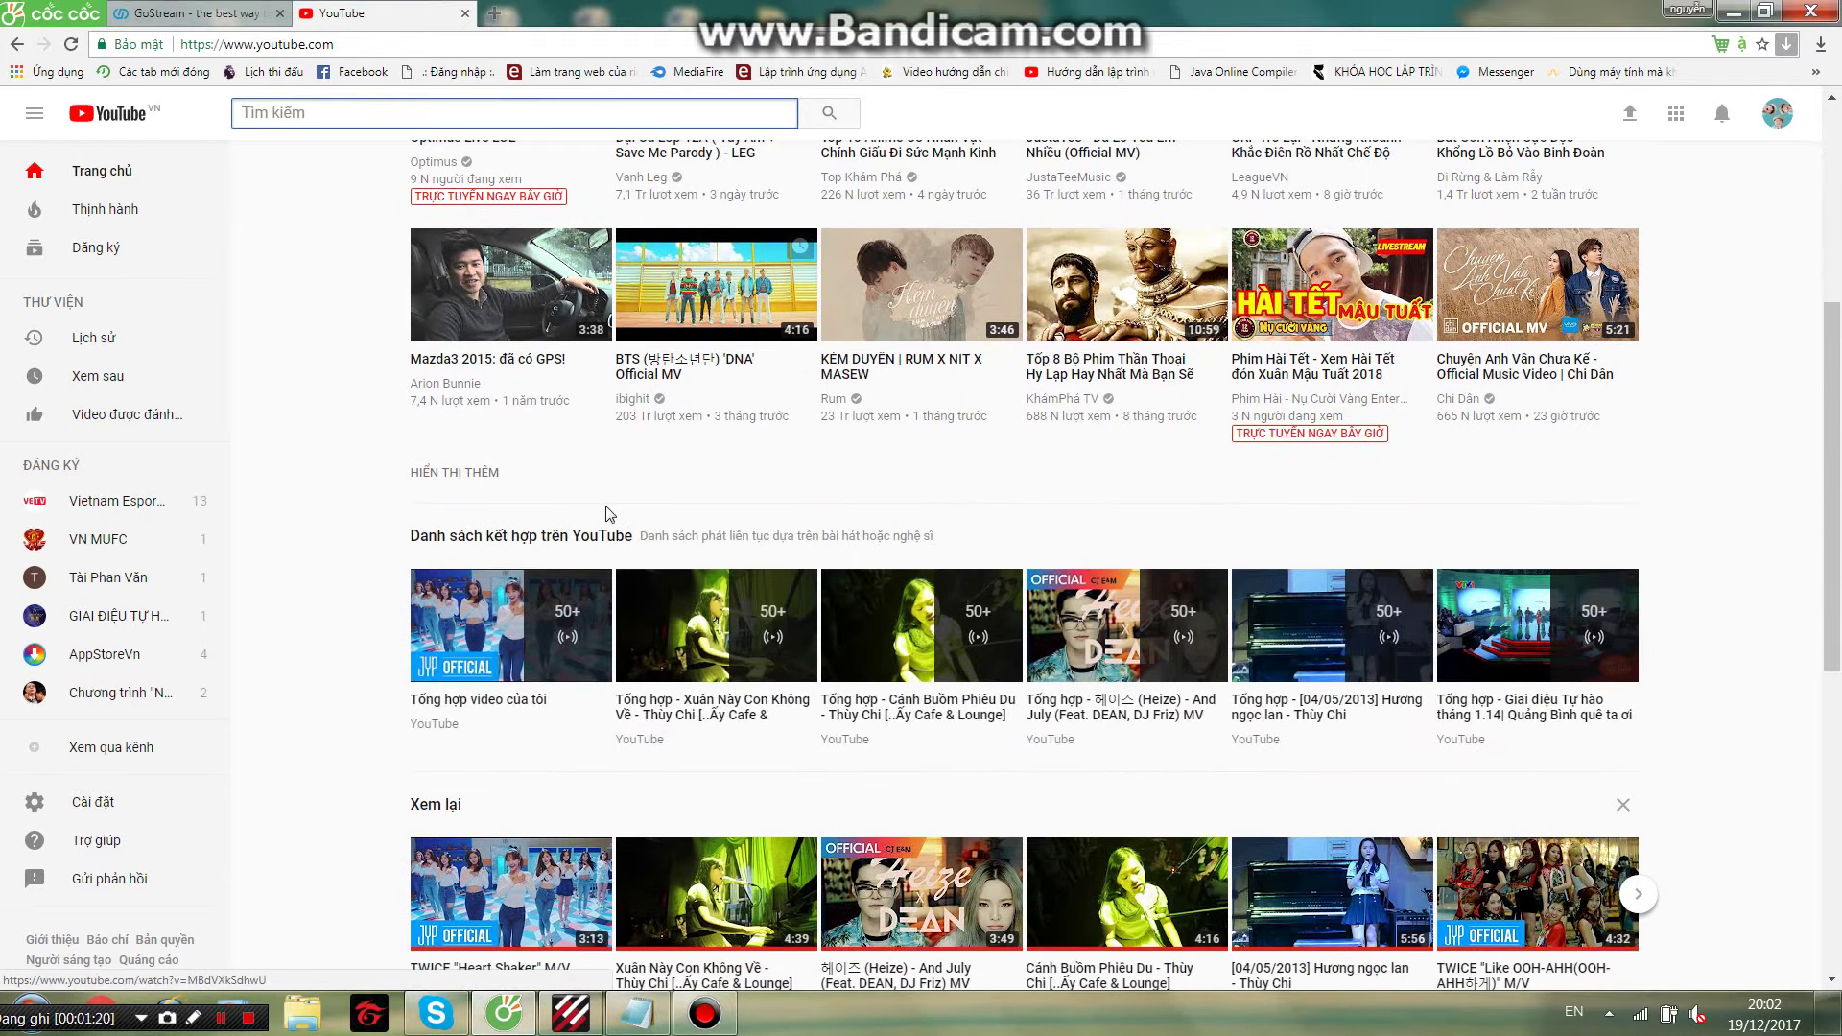
{"action": "scroll", "coordinate": [894, 404], "scroll_direction": "down", "scroll_amount": 2}
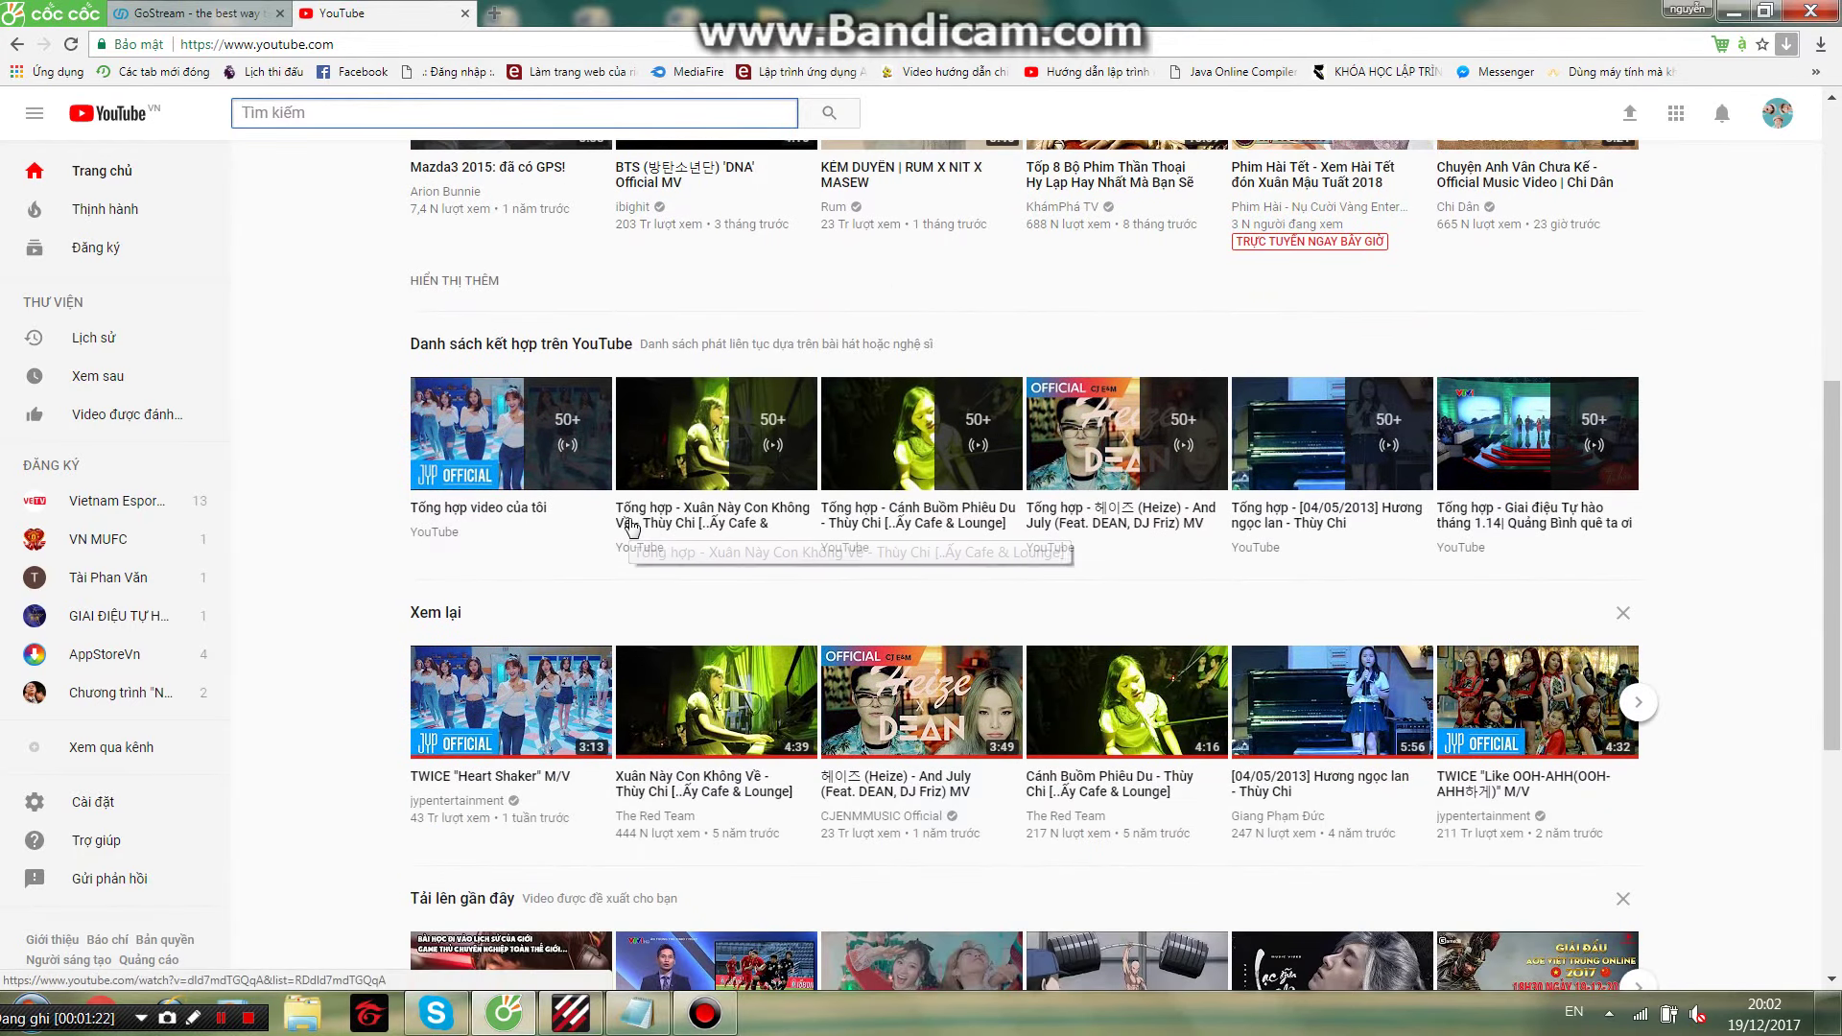
{"action": "scroll", "coordinate": [790, 549], "scroll_direction": "down", "scroll_amount": 1}
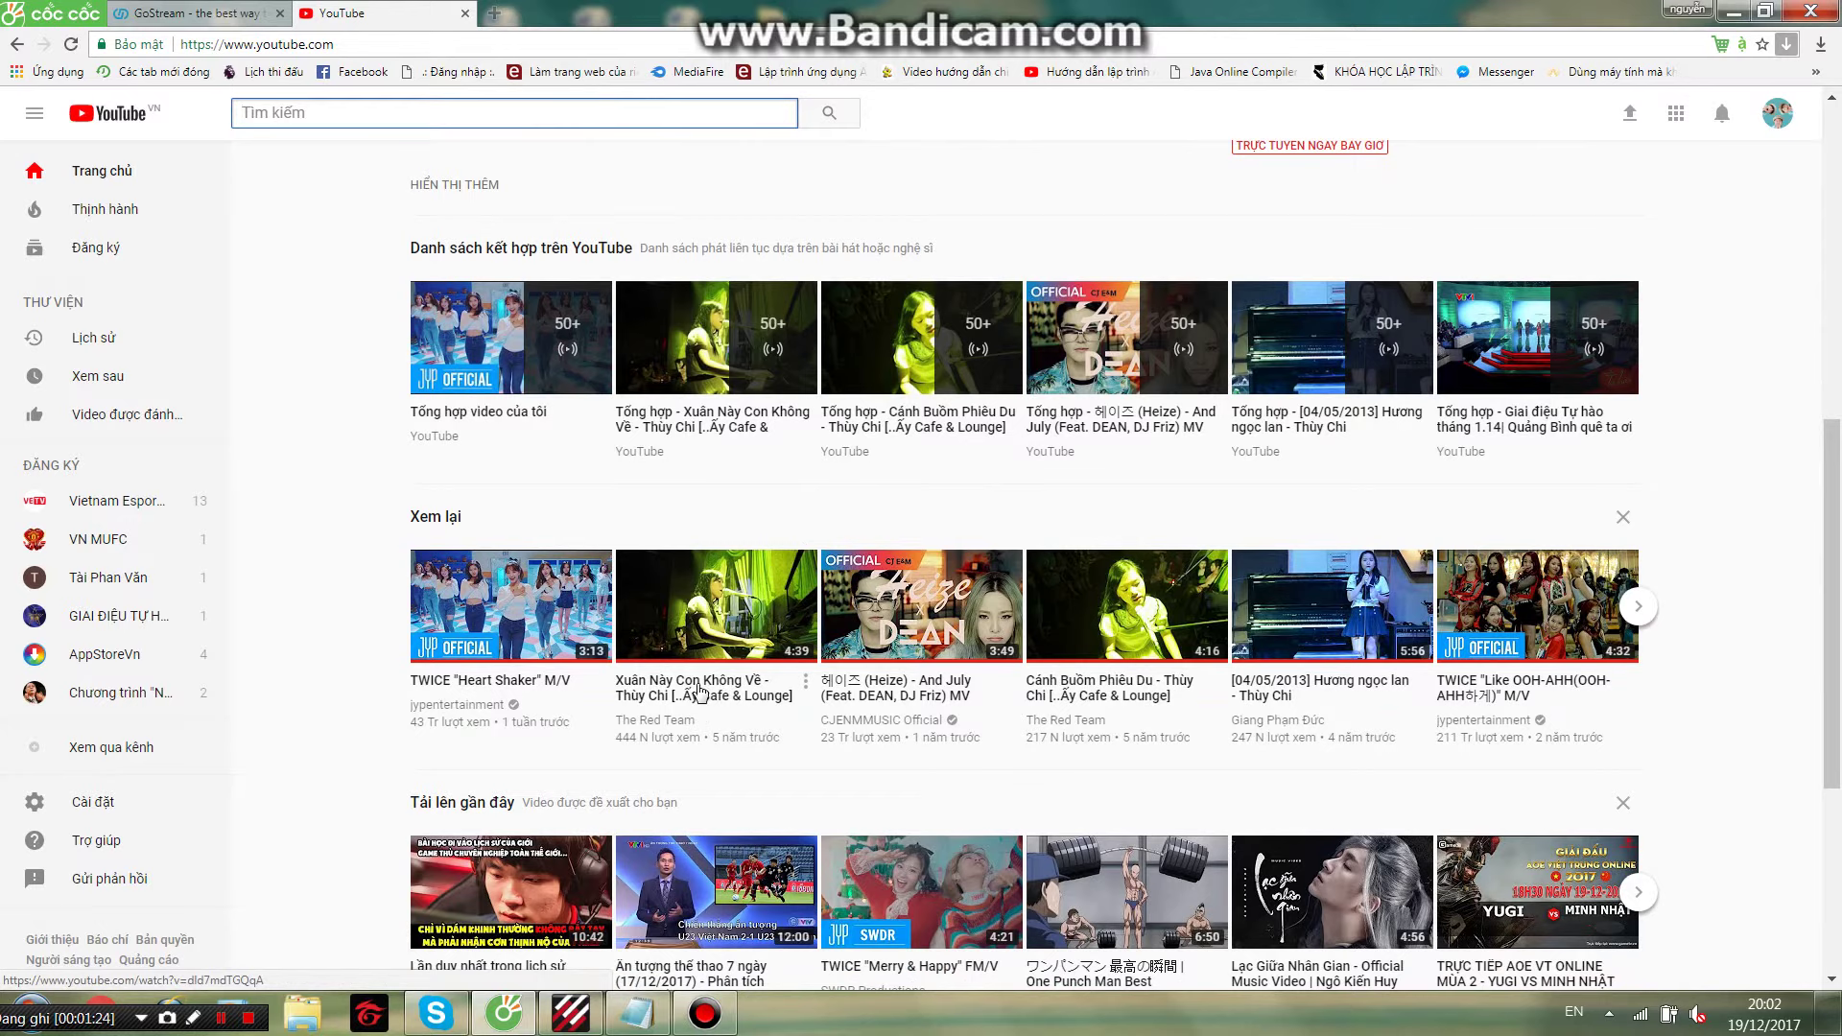
{"action": "right_click", "coordinate": [699, 683]}
{"action": "left_click", "coordinate": [769, 794]}
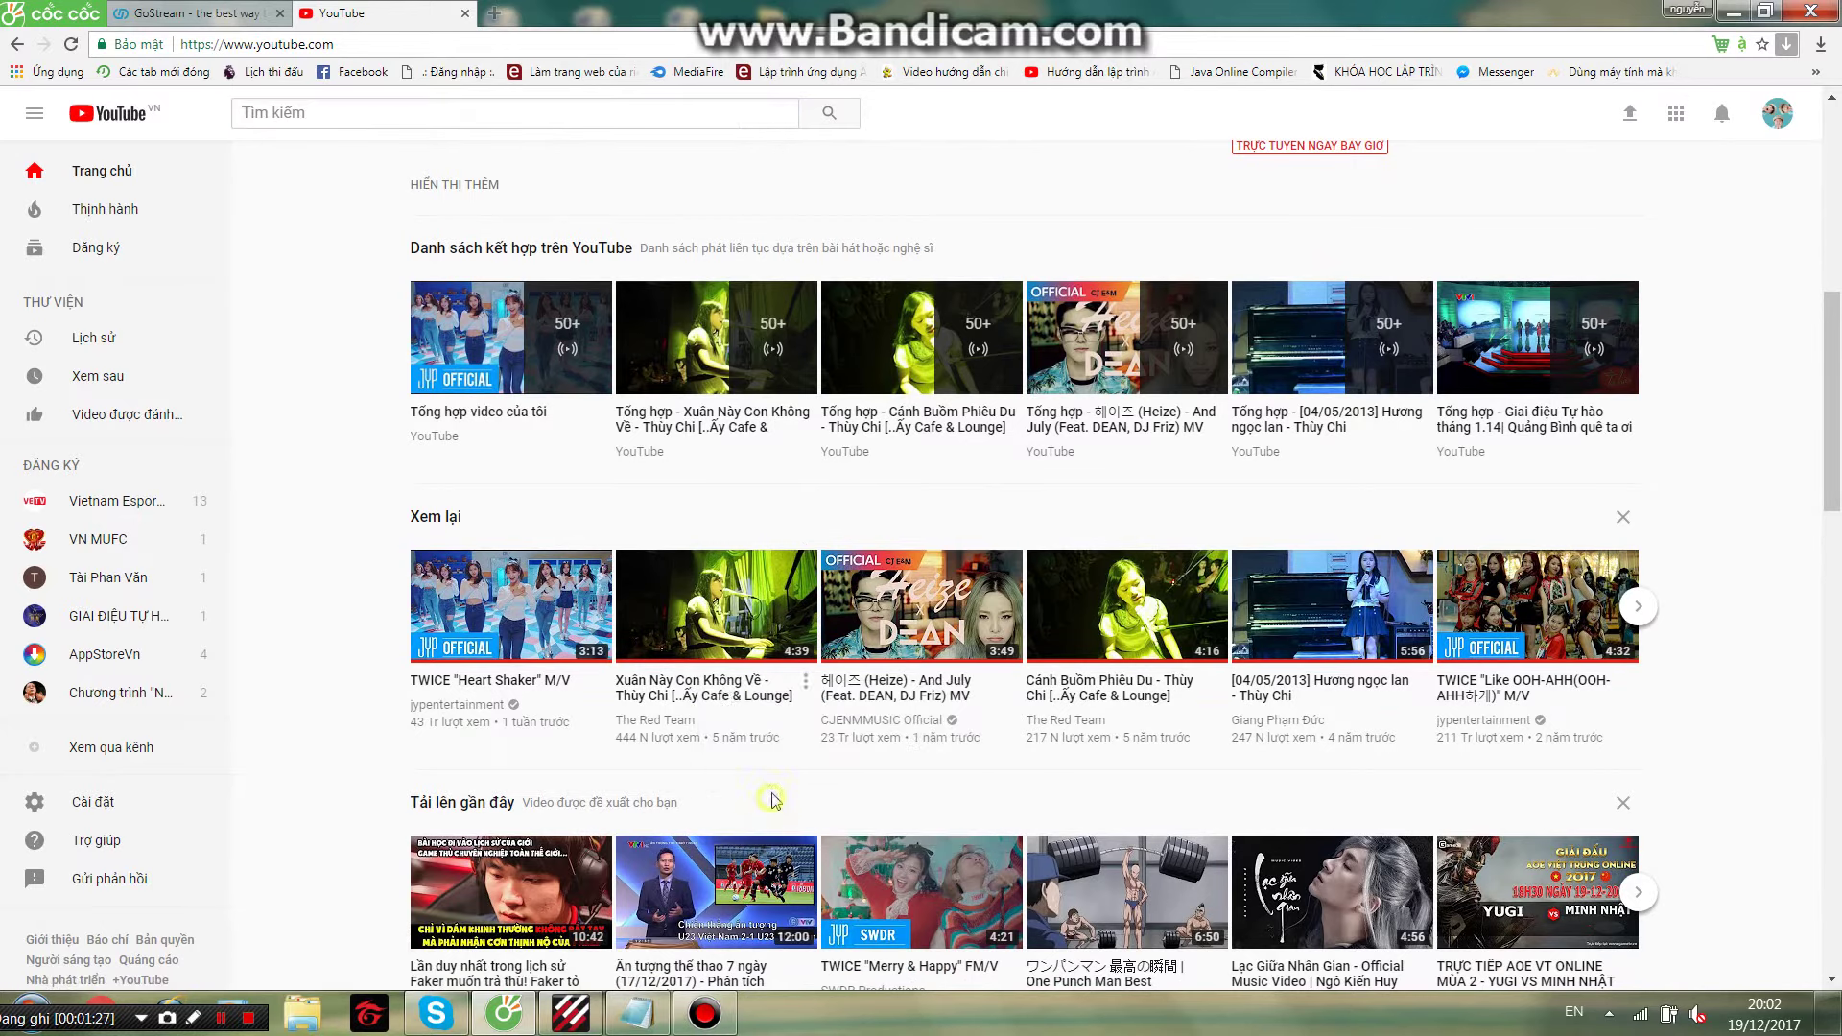
Continue to the new livestream's configuration and add the copied YouTube link as its video
{"action": "left_click", "coordinate": [244, 13]}
{"action": "left_click", "coordinate": [700, 463]}
{"action": "left_click", "coordinate": [726, 366]}
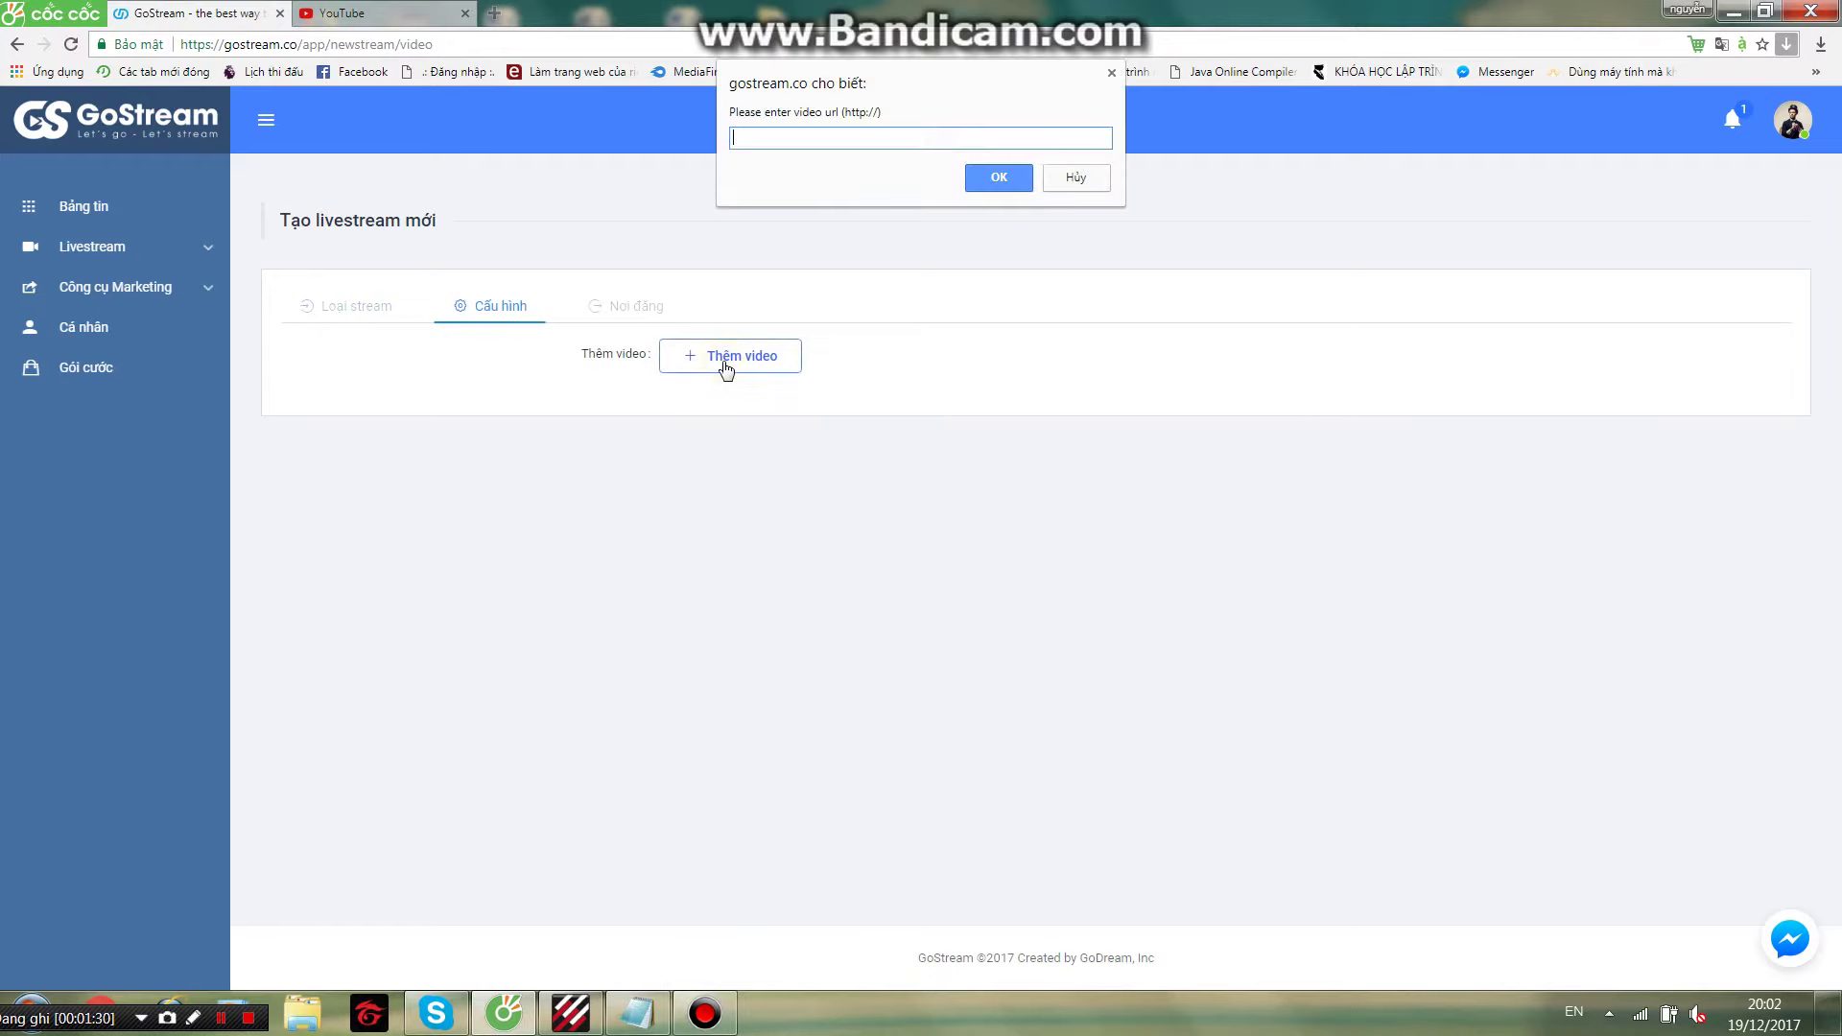
{"action": "right_click", "coordinate": [800, 137]}
{"action": "left_click", "coordinate": [810, 230]}
{"action": "left_click", "coordinate": [996, 184]}
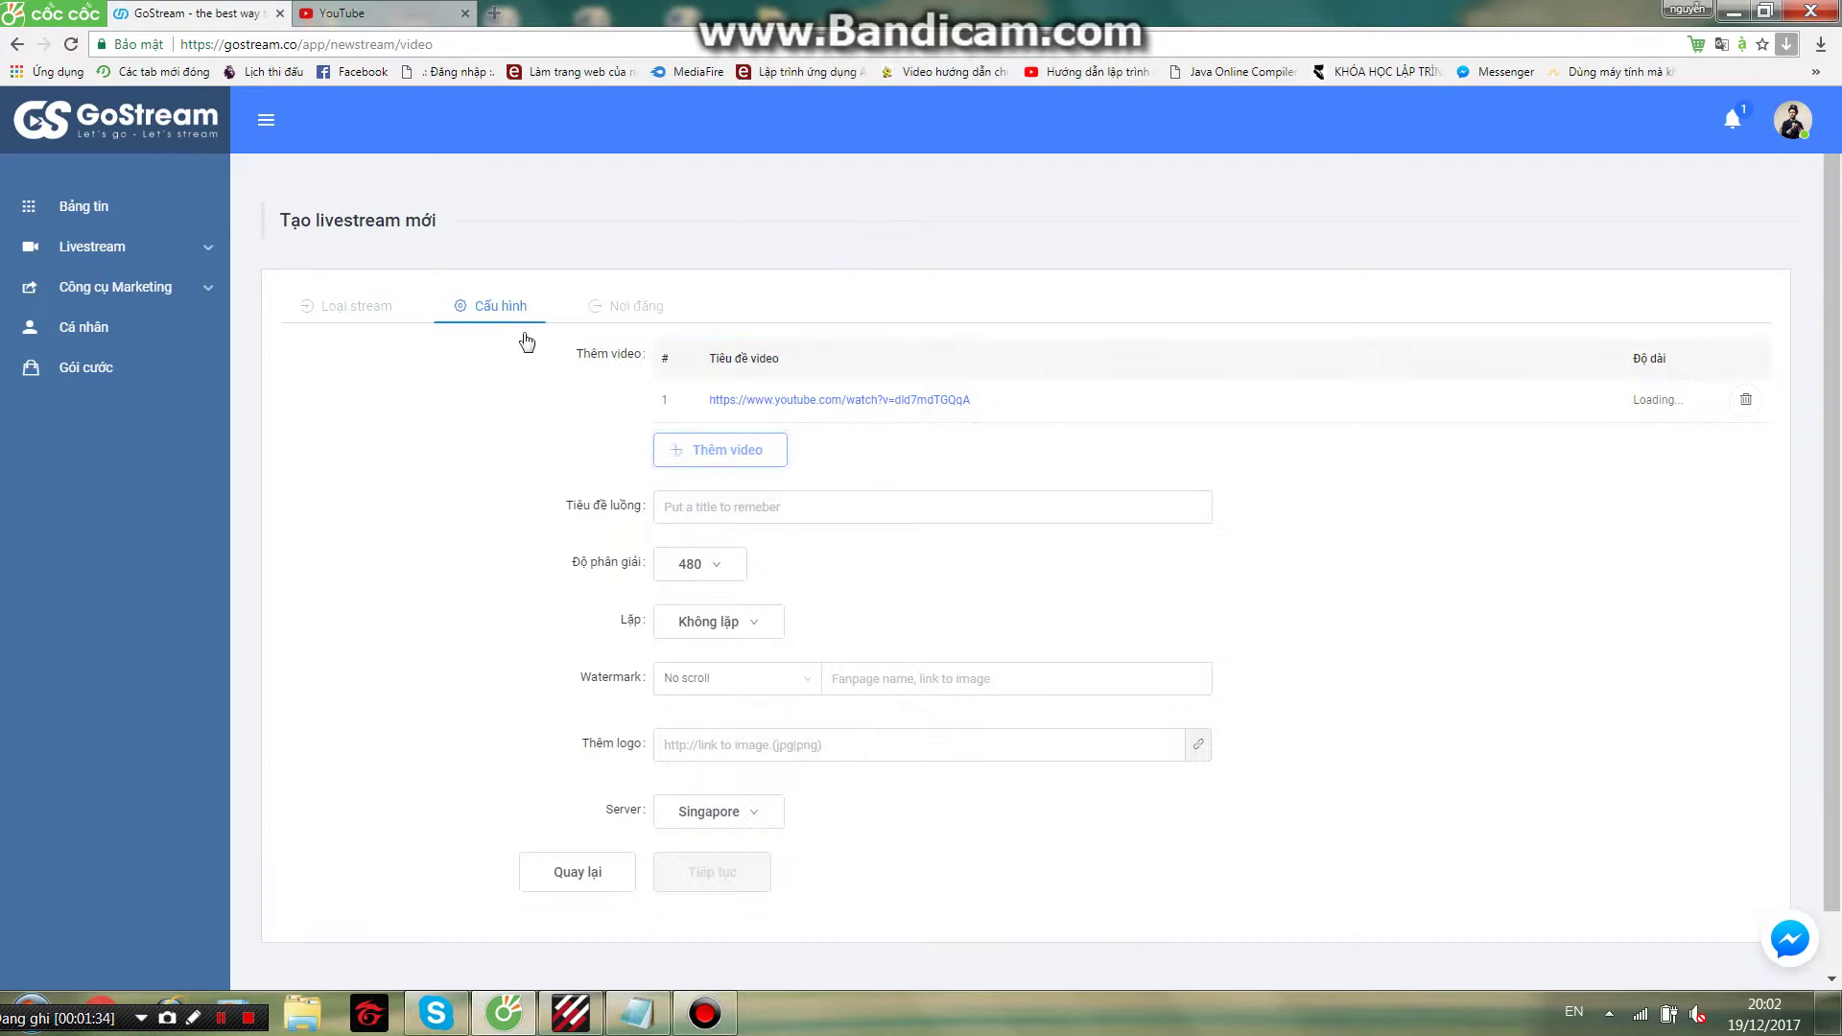
Set the livestream's resolution to 1080 and its repeat option to Vô hạn
{"action": "scroll", "coordinate": [463, 403], "scroll_direction": "down", "scroll_amount": 1}
{"action": "left_click", "coordinate": [727, 508]}
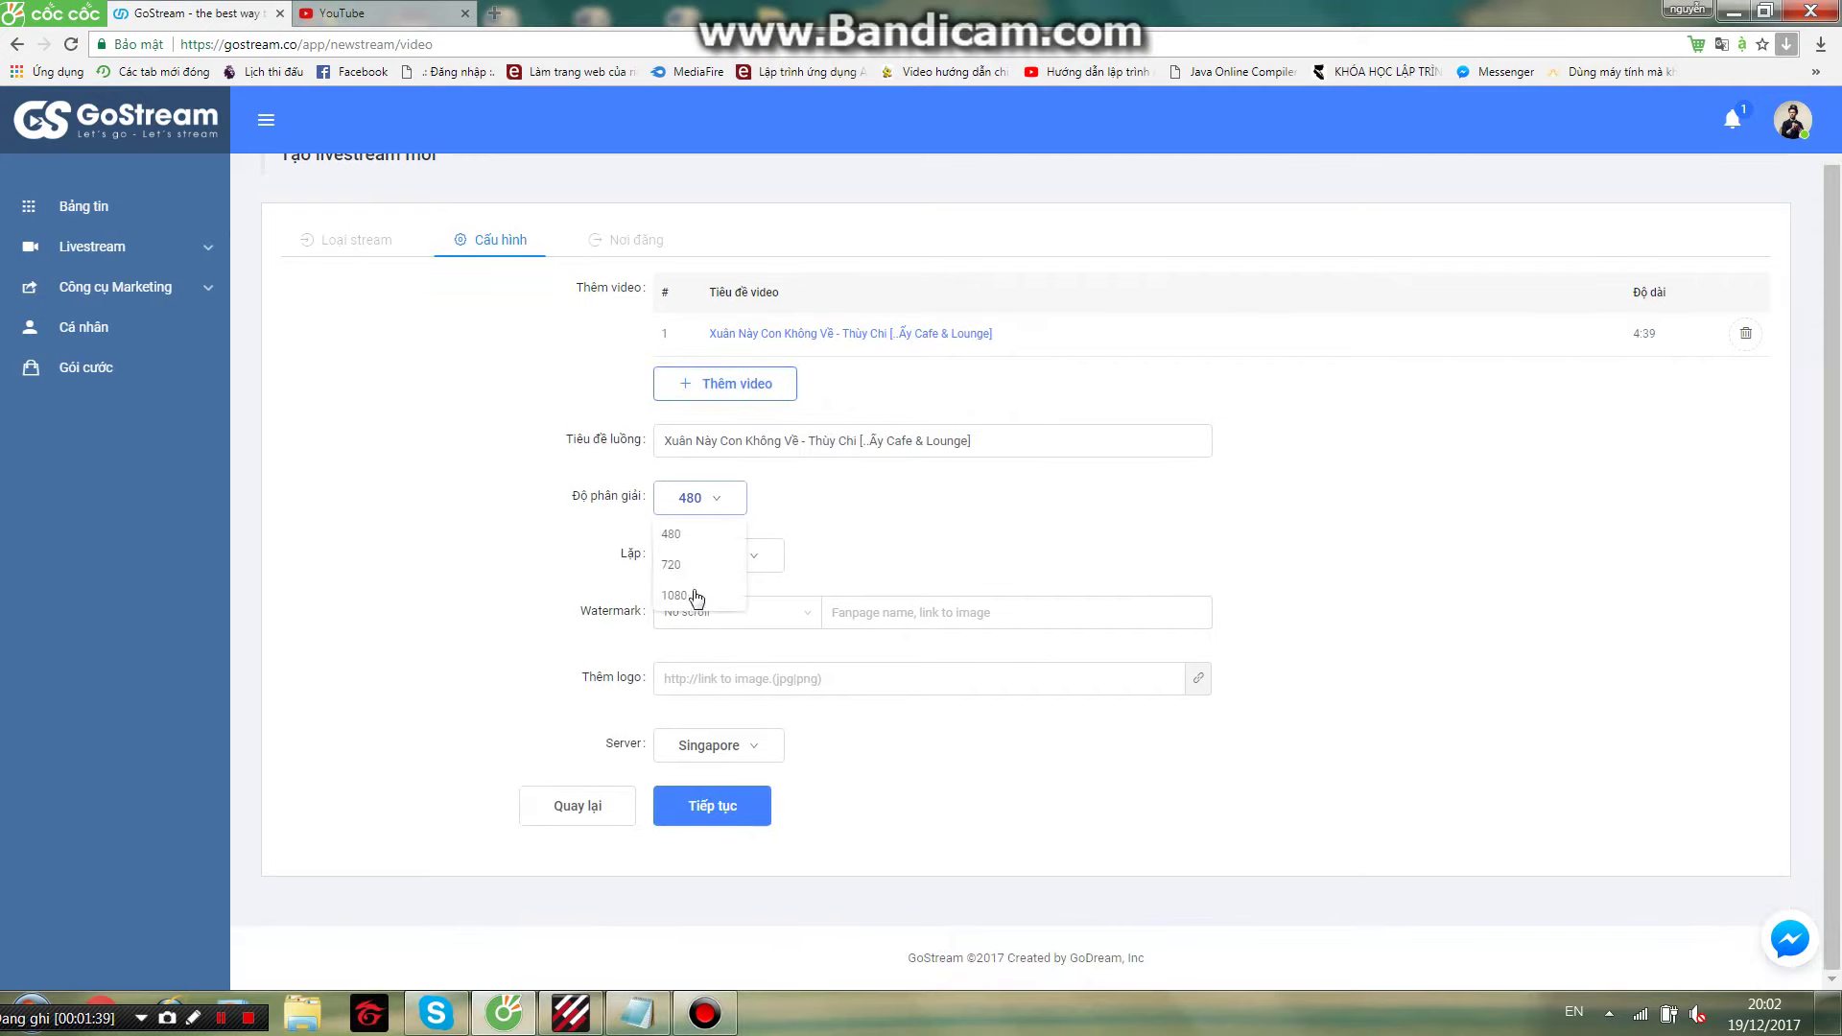
{"action": "left_click", "coordinate": [693, 600]}
{"action": "left_click", "coordinate": [732, 559]}
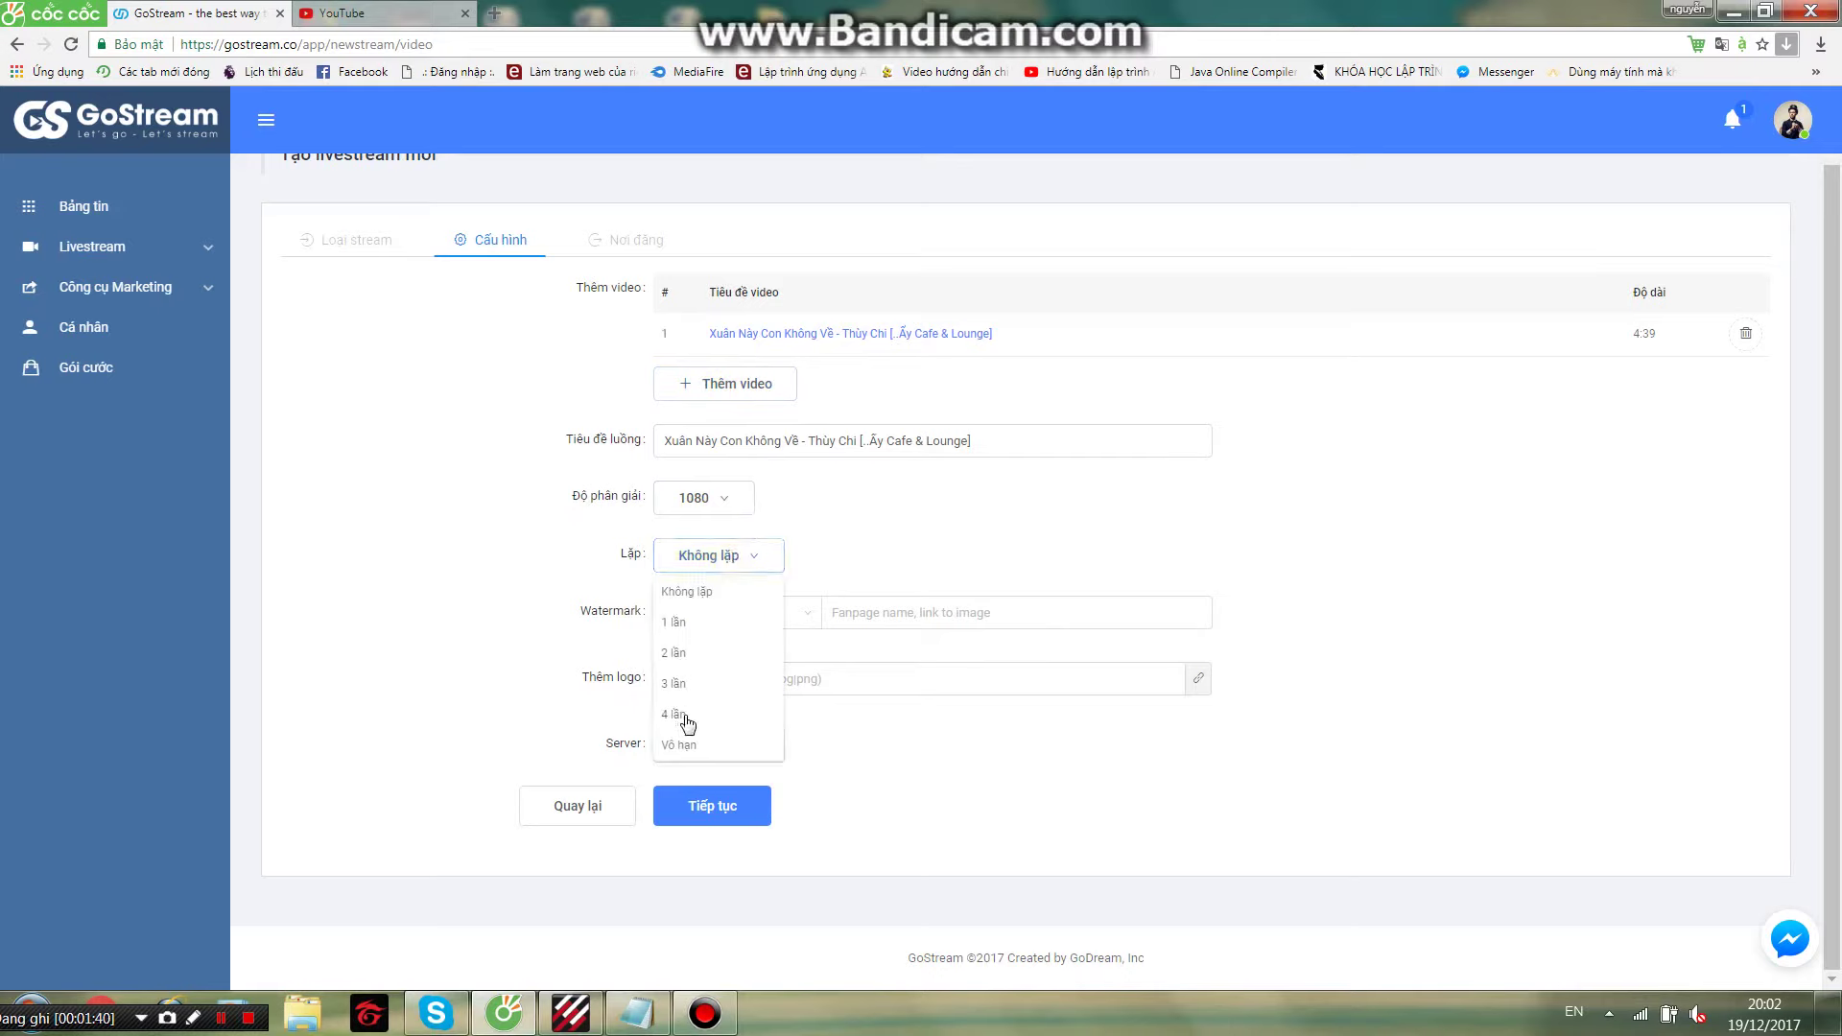
{"action": "left_click", "coordinate": [679, 744]}
Enter Gostream.co as the livestream's watermark text
{"action": "left_click", "coordinate": [892, 612]}
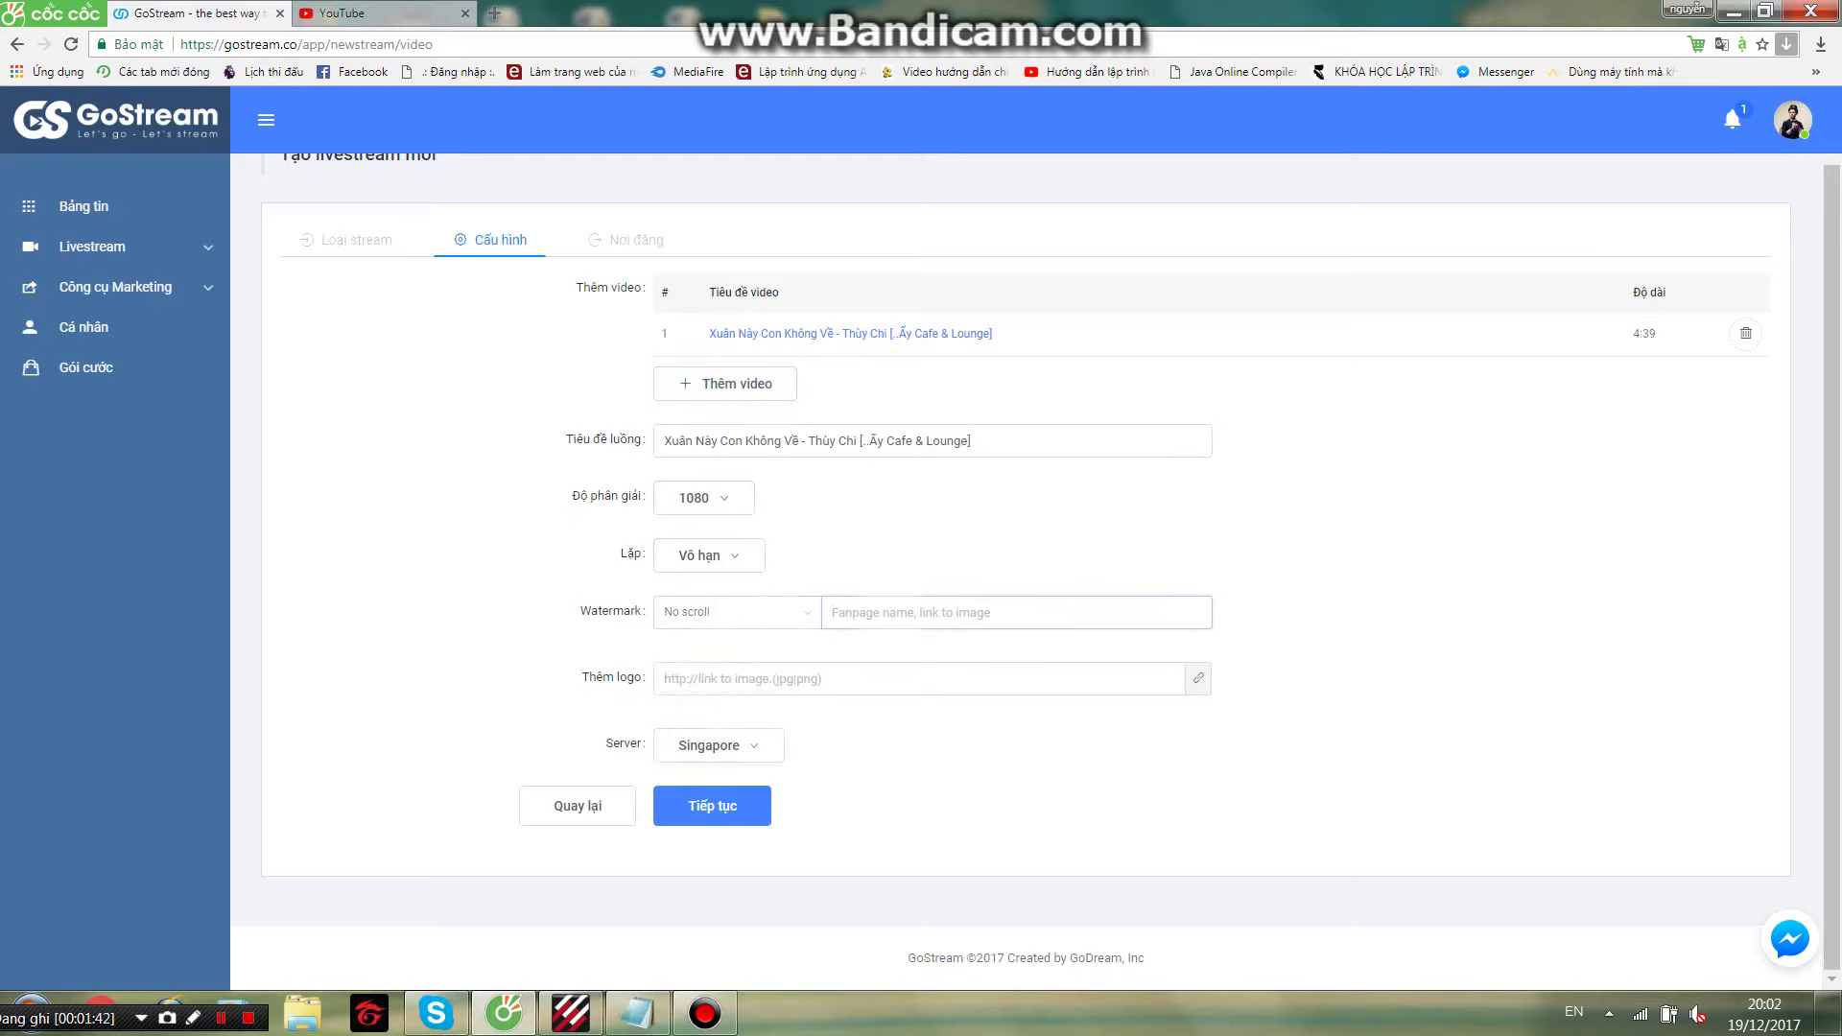
{"action": "type", "text": "Gos"}
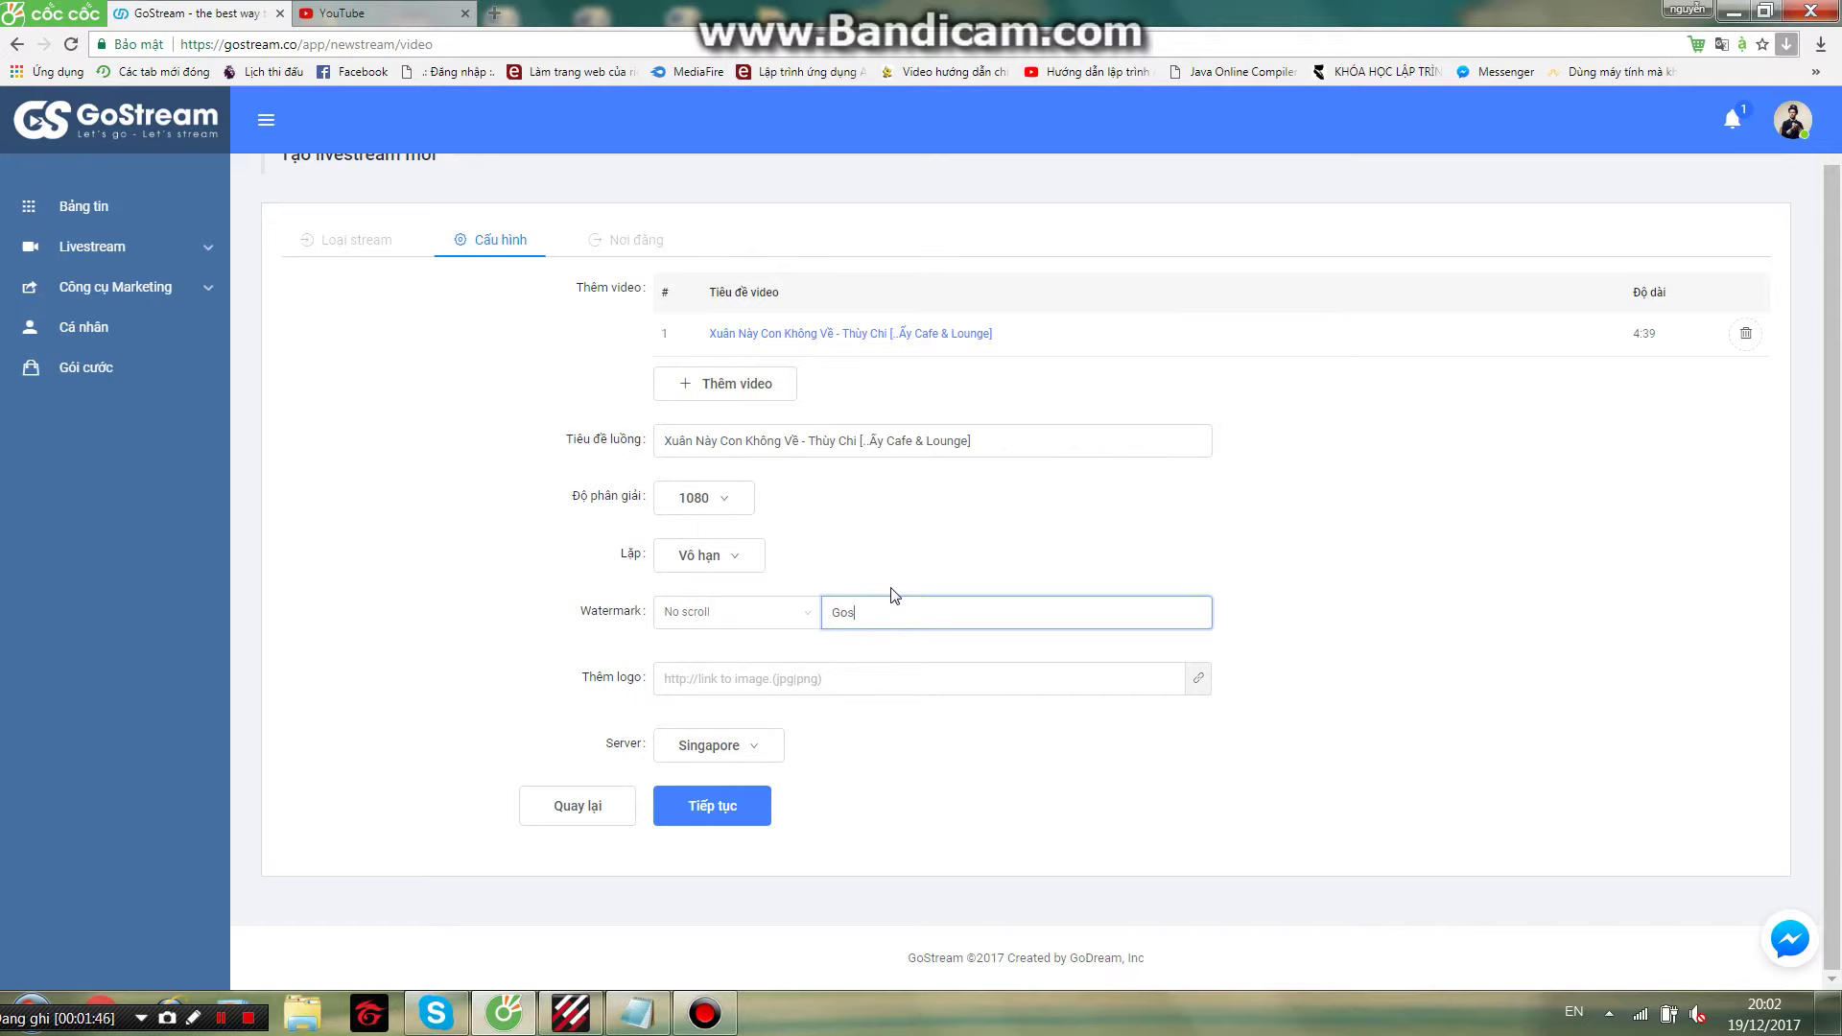
{"action": "type", "text": "tream.co"}
Search Google for gostream in a new browser tab and show the image results
{"action": "left_click", "coordinate": [495, 13]}
{"action": "type", "text": "go"}
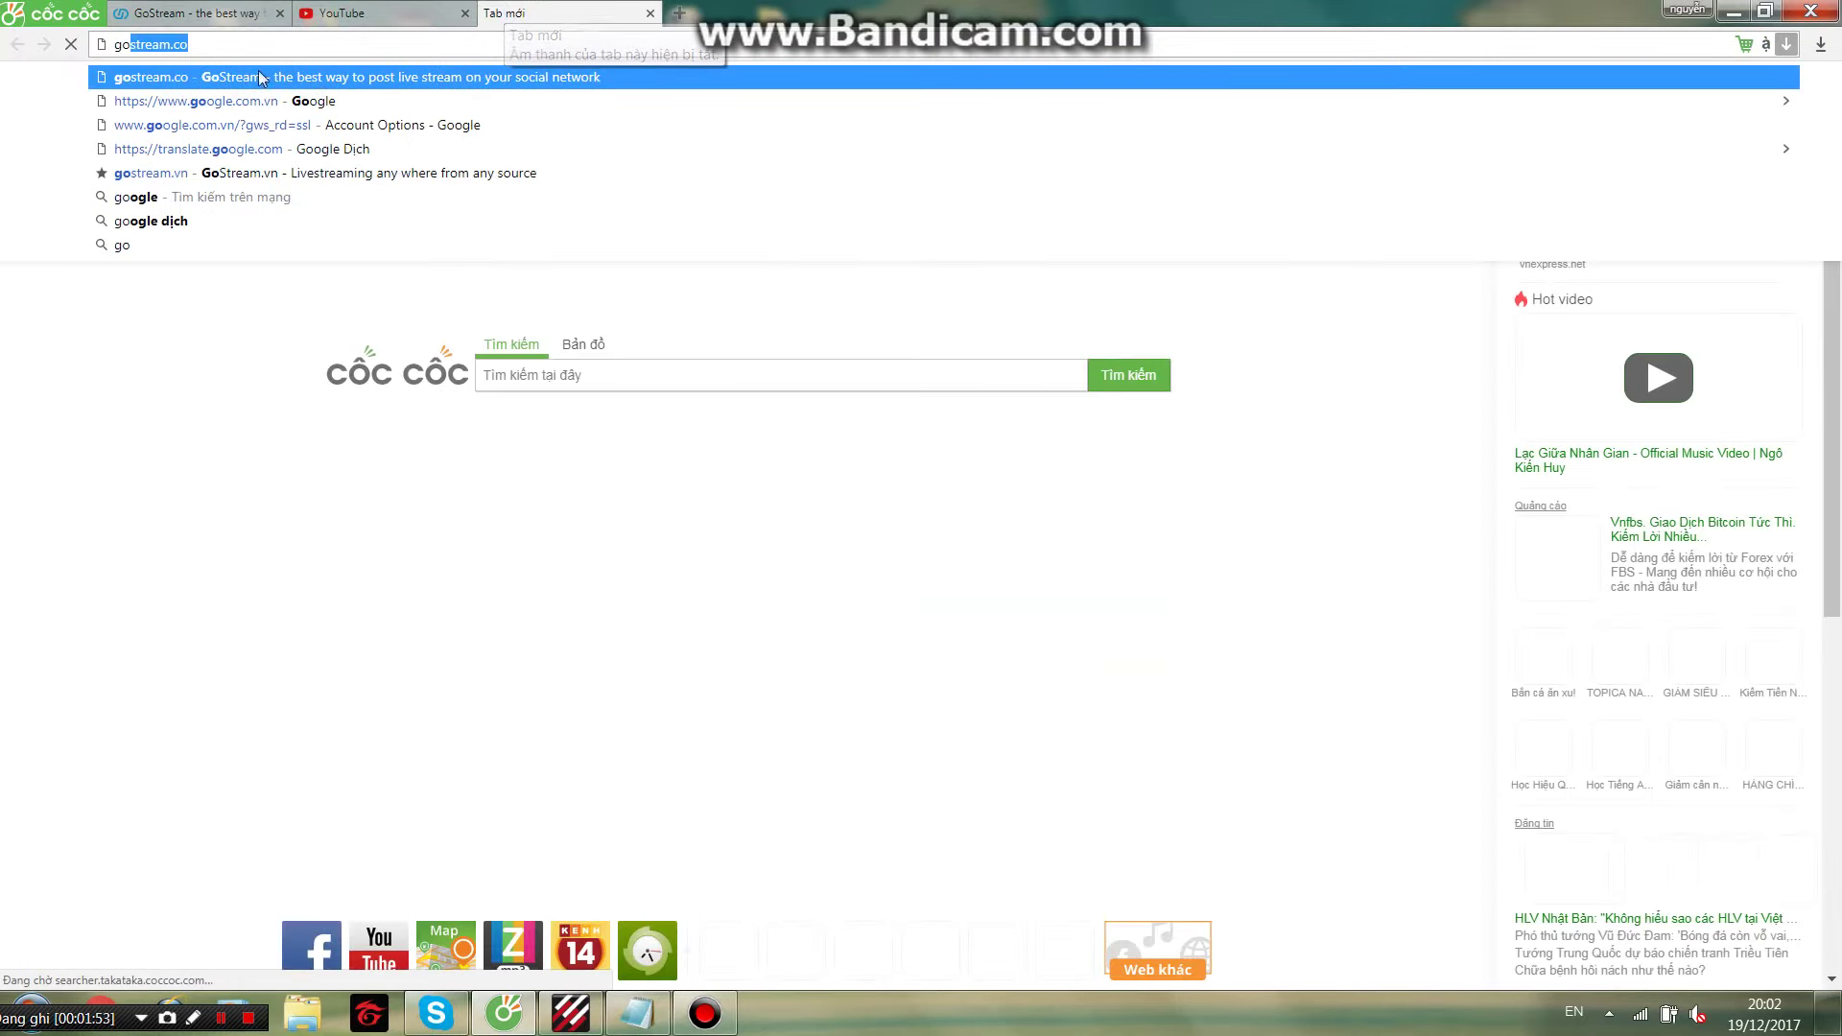
{"action": "type", "text": "stream."}
{"action": "key", "text": "BackSpace"}
{"action": "key", "text": "Return"}
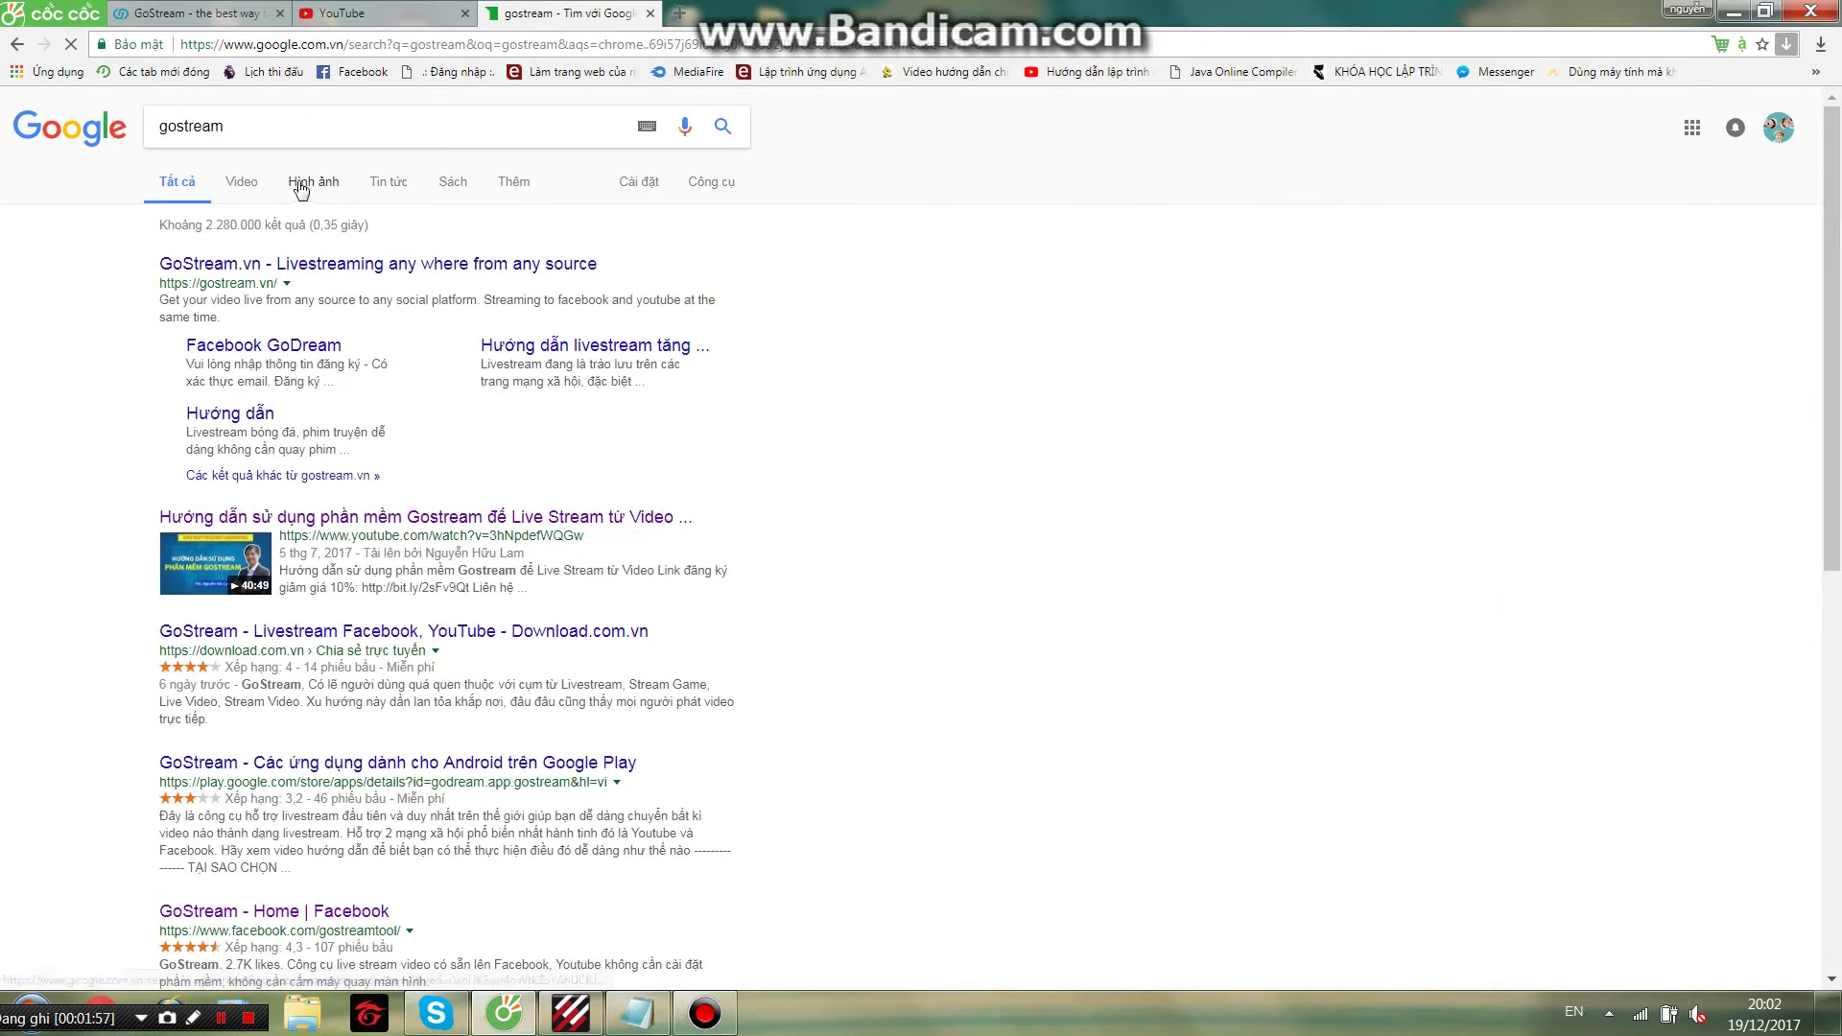
{"action": "left_click", "coordinate": [313, 182]}
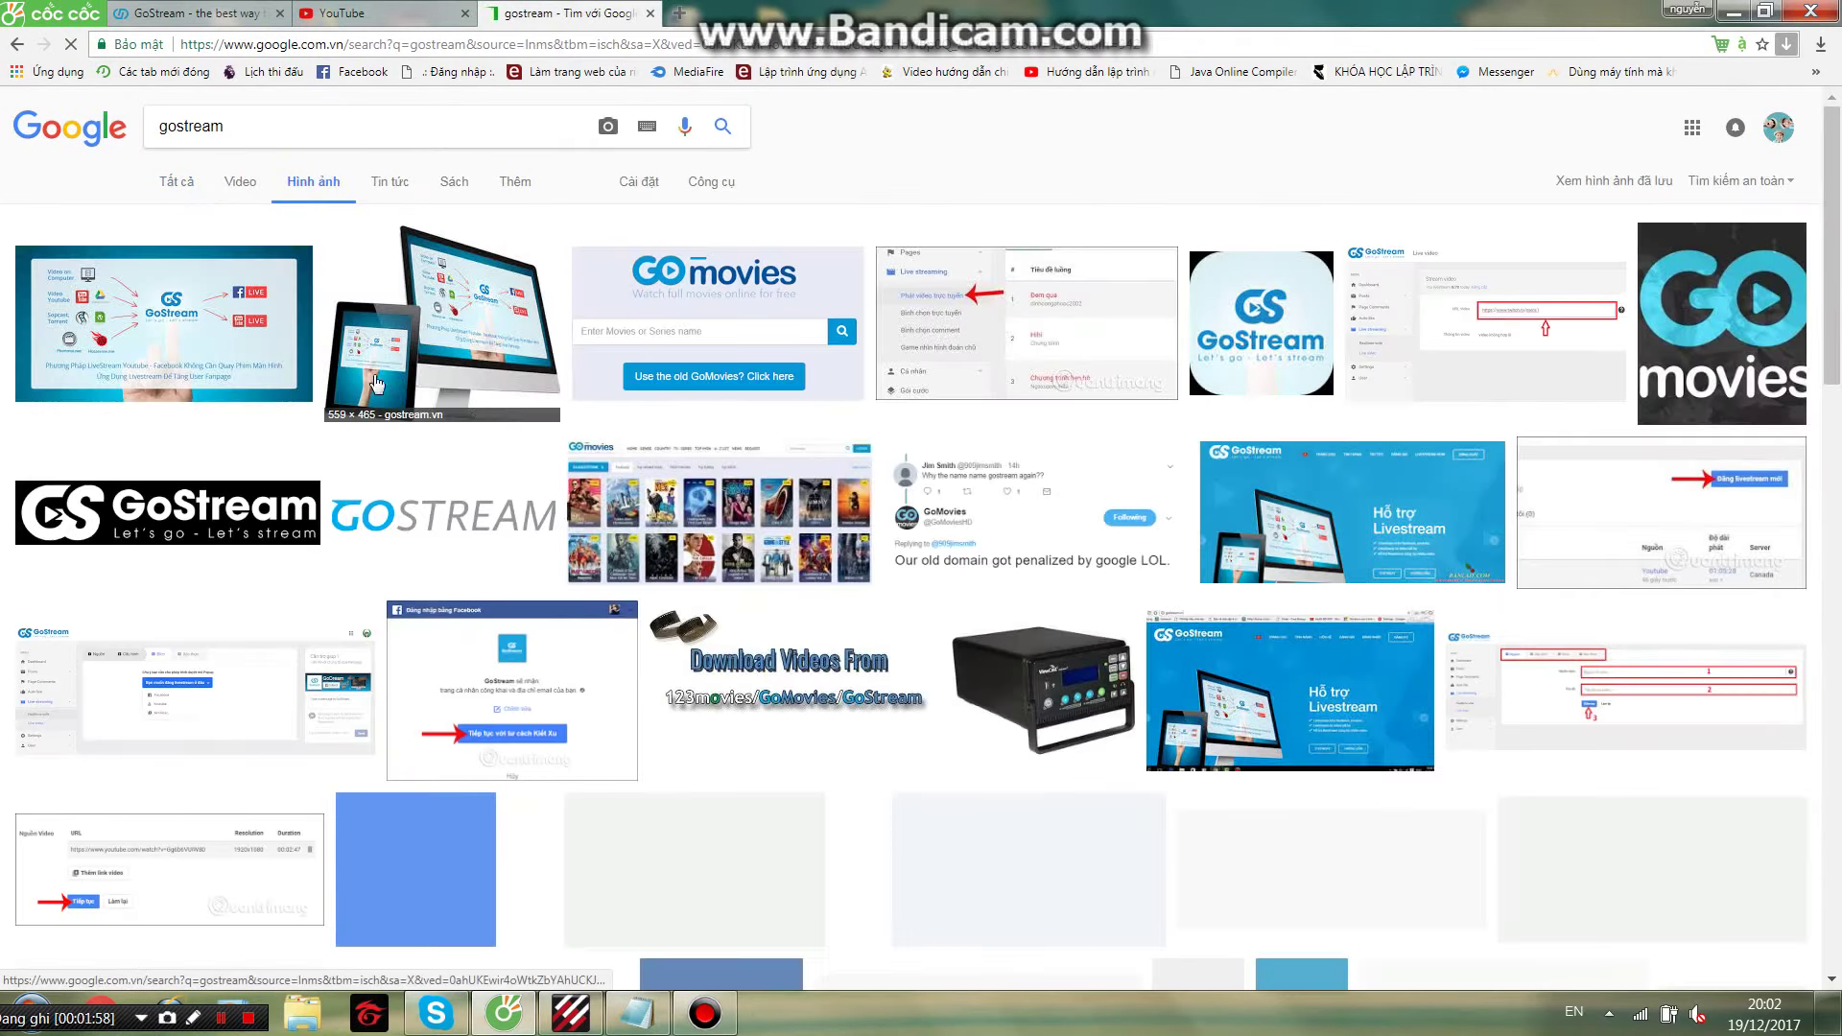
Open the square light-blue GoStream logo from the image results and copy its image address
{"action": "scroll", "coordinate": [864, 479], "scroll_direction": "down", "scroll_amount": 2}
{"action": "scroll", "coordinate": [1229, 302], "scroll_direction": "up", "scroll_amount": 2}
{"action": "left_click", "coordinate": [1229, 302]}
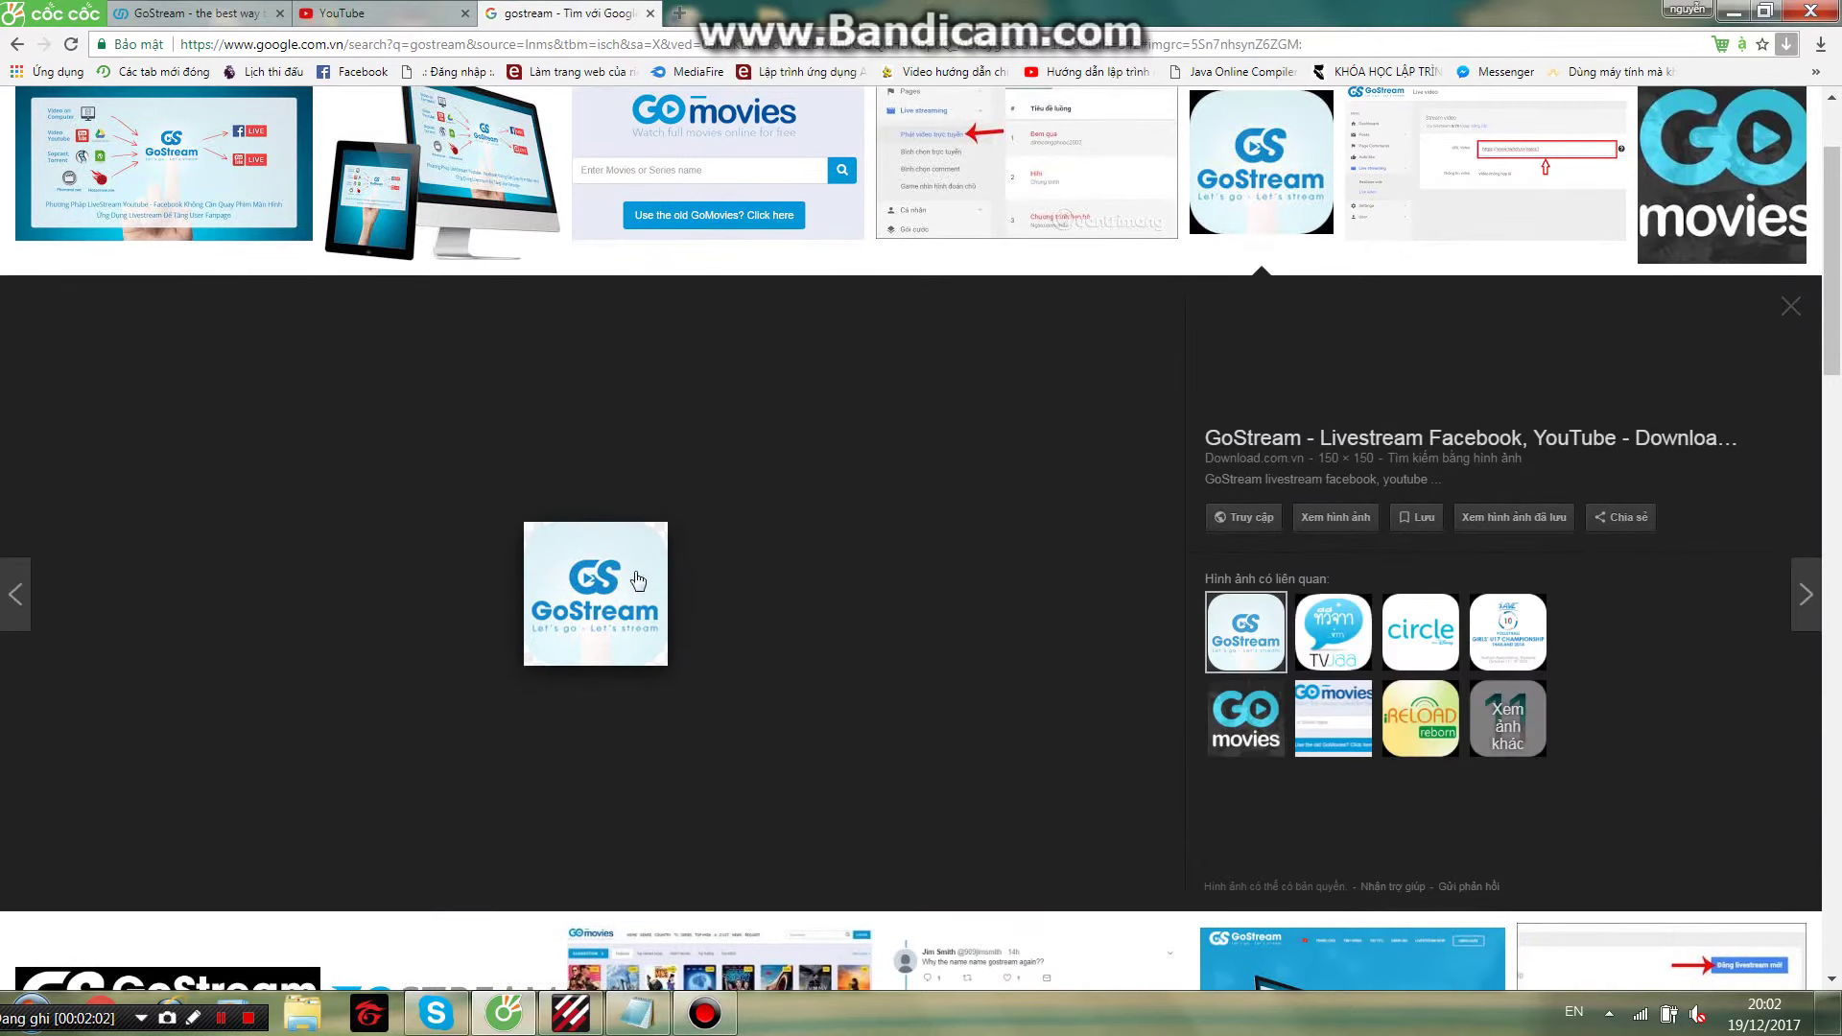
{"action": "right_click", "coordinate": [611, 580]}
{"action": "left_click", "coordinate": [690, 799]}
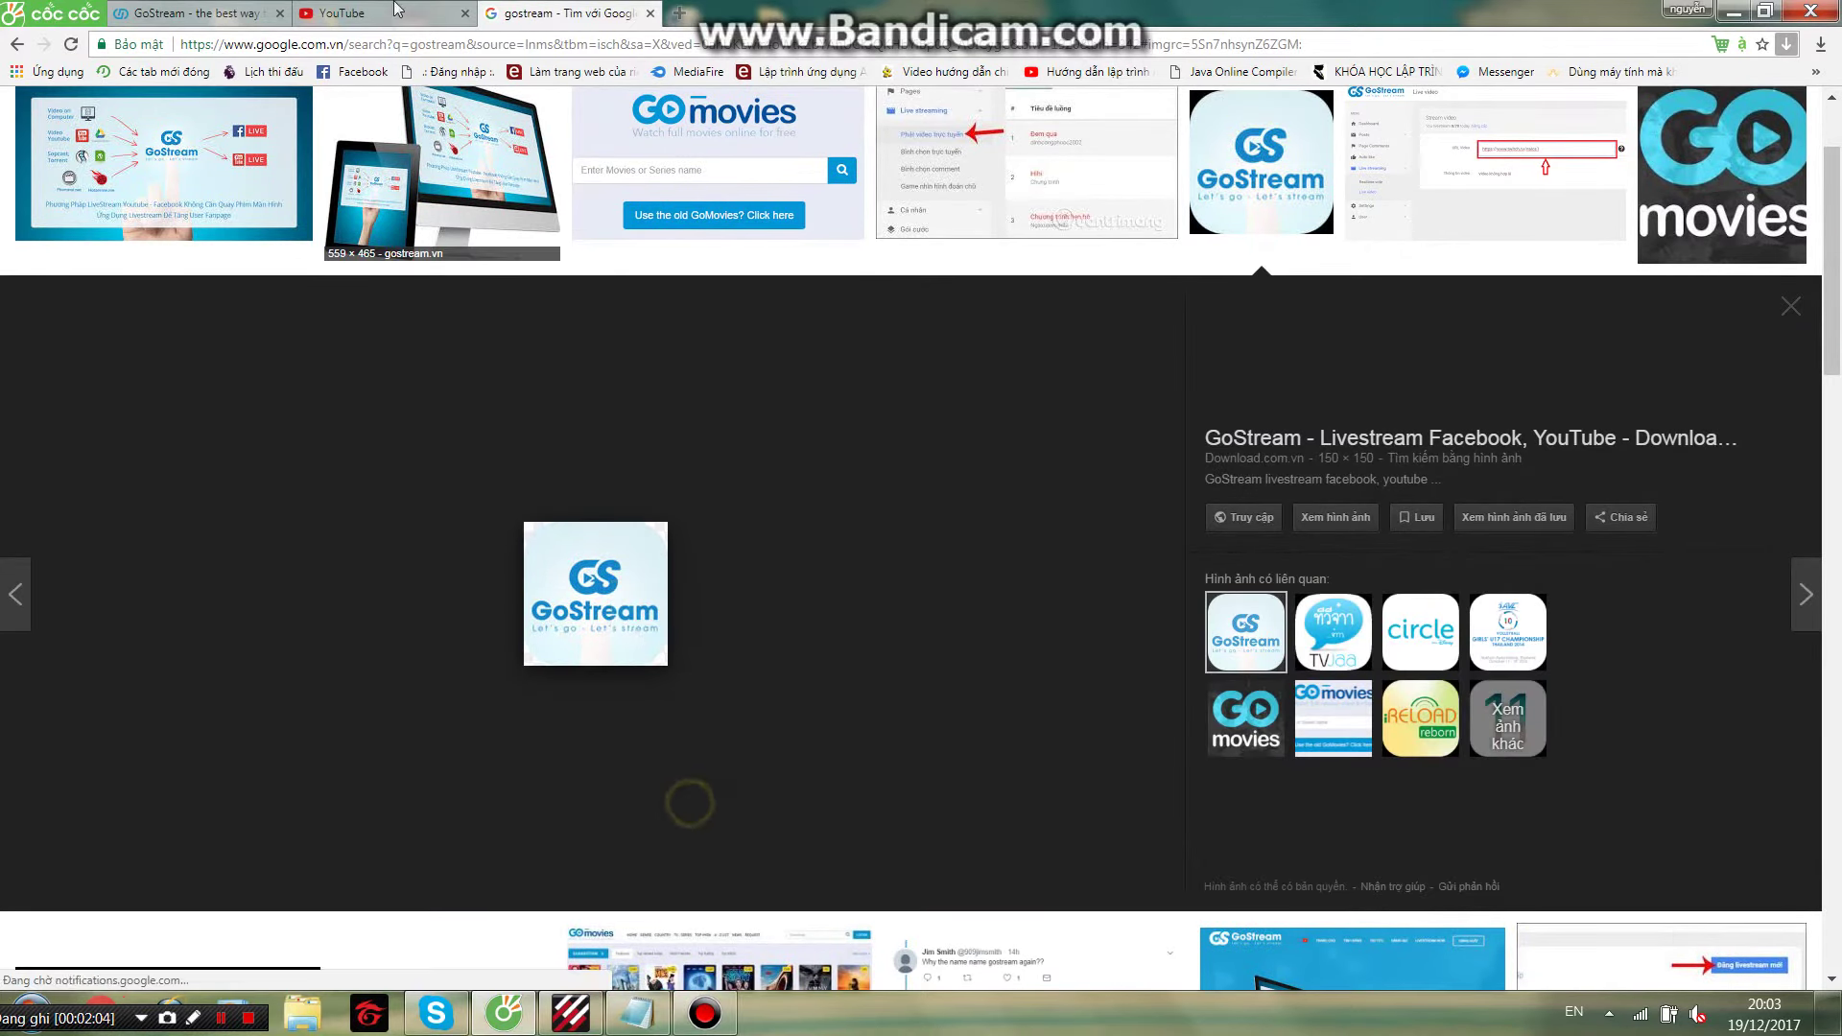
Return to the livestream configuration and paste the copied image address as the logo link
{"action": "key", "text": "ctrl+Tab"}
{"action": "right_click", "coordinate": [743, 678]}
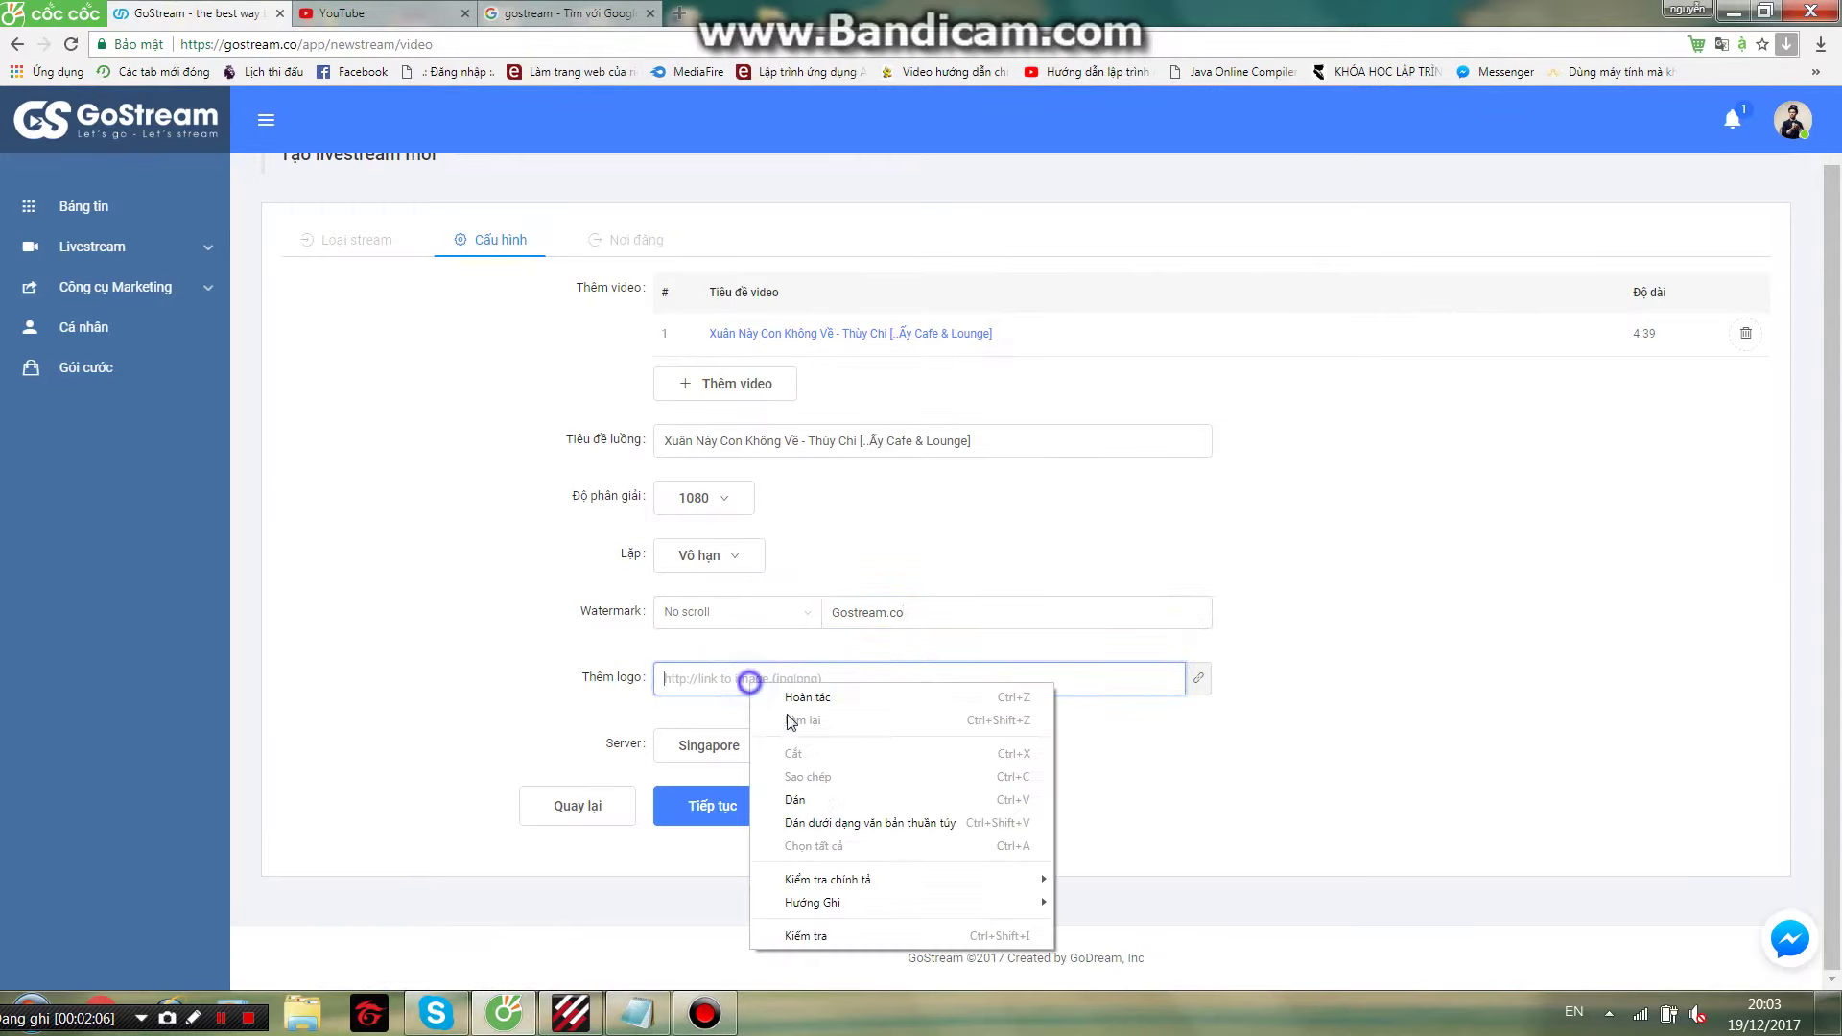
{"action": "left_click", "coordinate": [816, 798]}
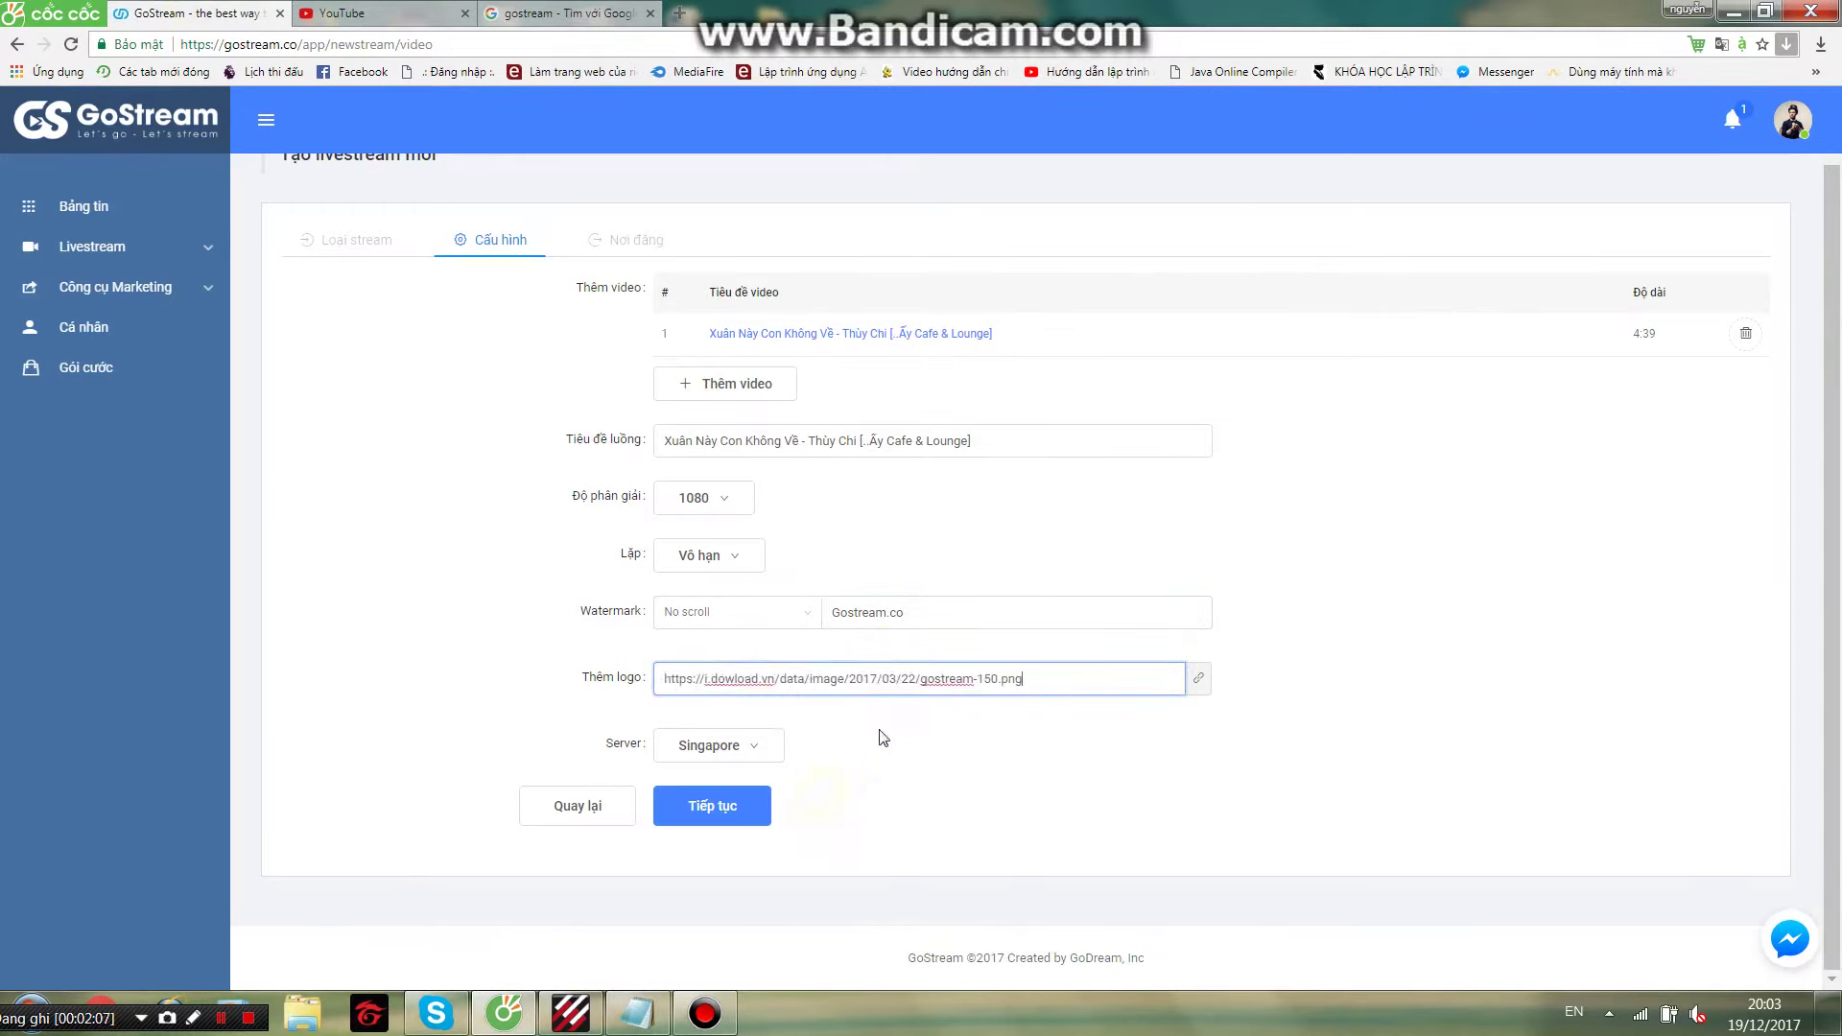
Choose England as the streaming server and continue to the posting destination settings
{"action": "left_click", "coordinate": [758, 753]}
{"action": "left_click", "coordinate": [681, 841]}
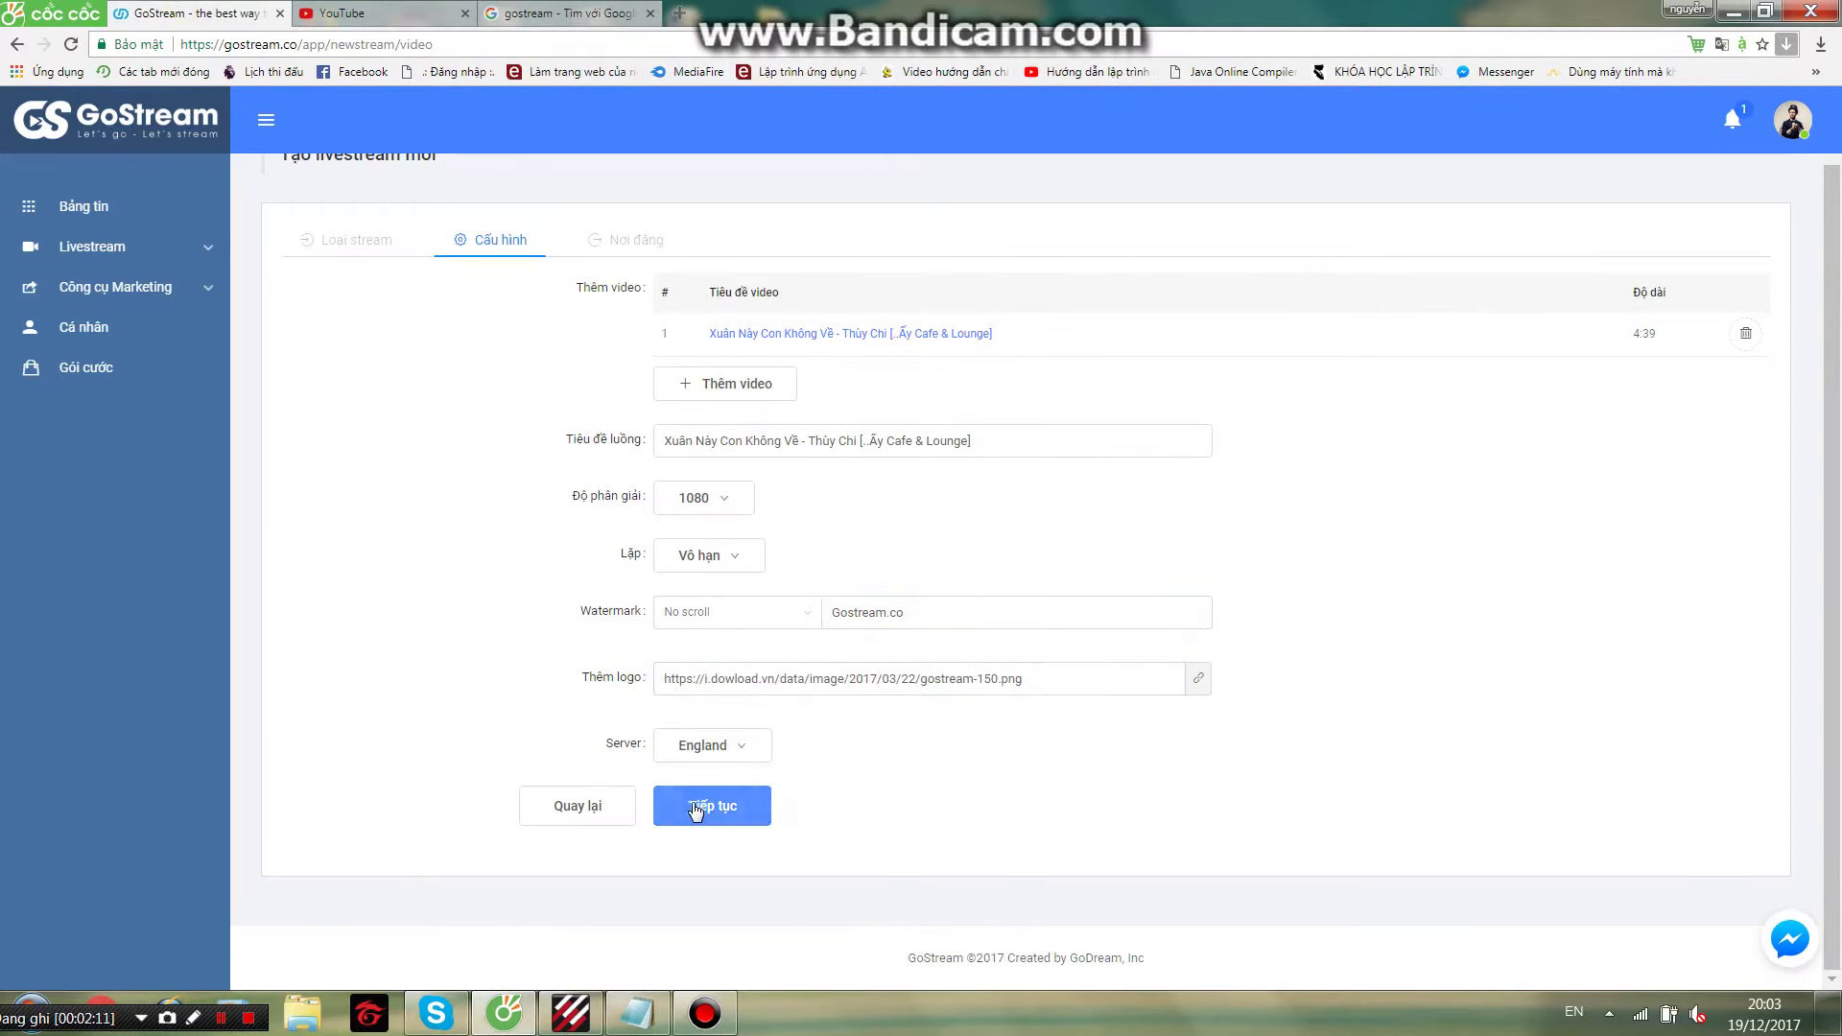
{"action": "left_click", "coordinate": [684, 811]}
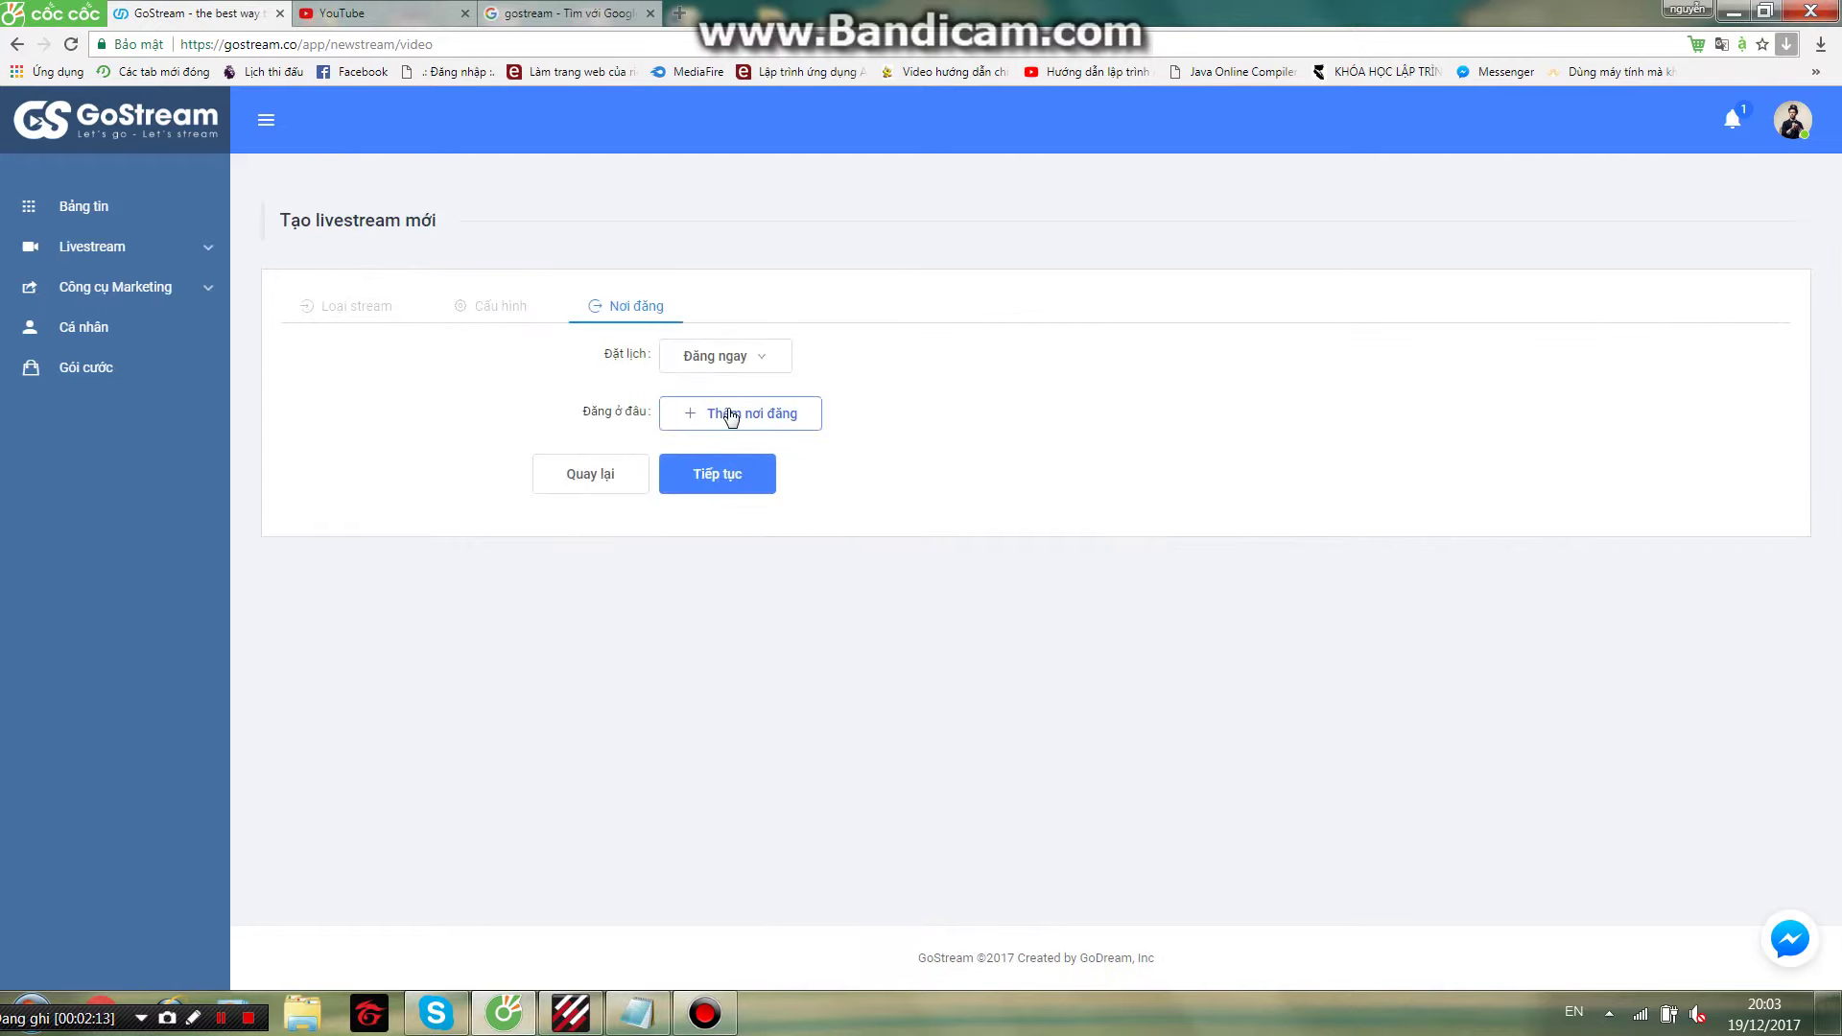
Switch to Notepad and add "Đây là bước quan trọng nhé." and "Ở chỗ thêm nơi đăng, bạn sẽ chọn Youtube + khác"
{"action": "left_click", "coordinate": [636, 1012]}
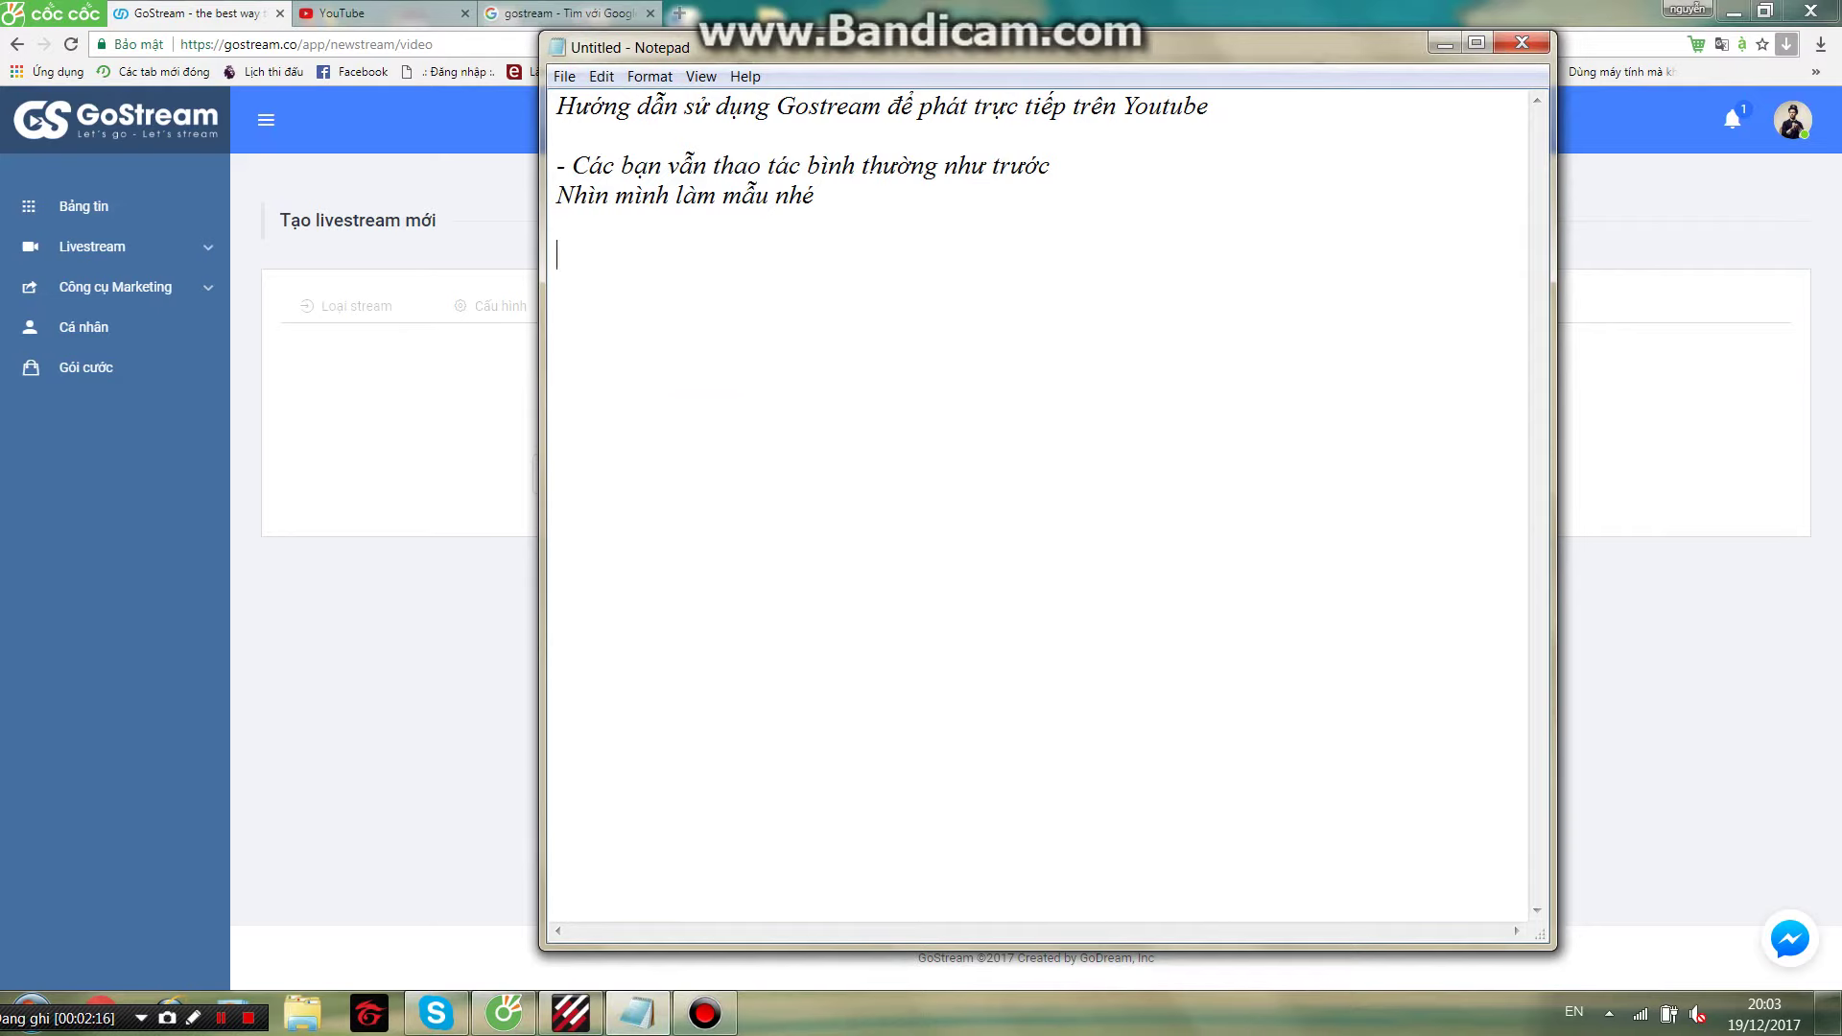
{"action": "type", "text": "Đây là buươc quan trọng nhẻ"}
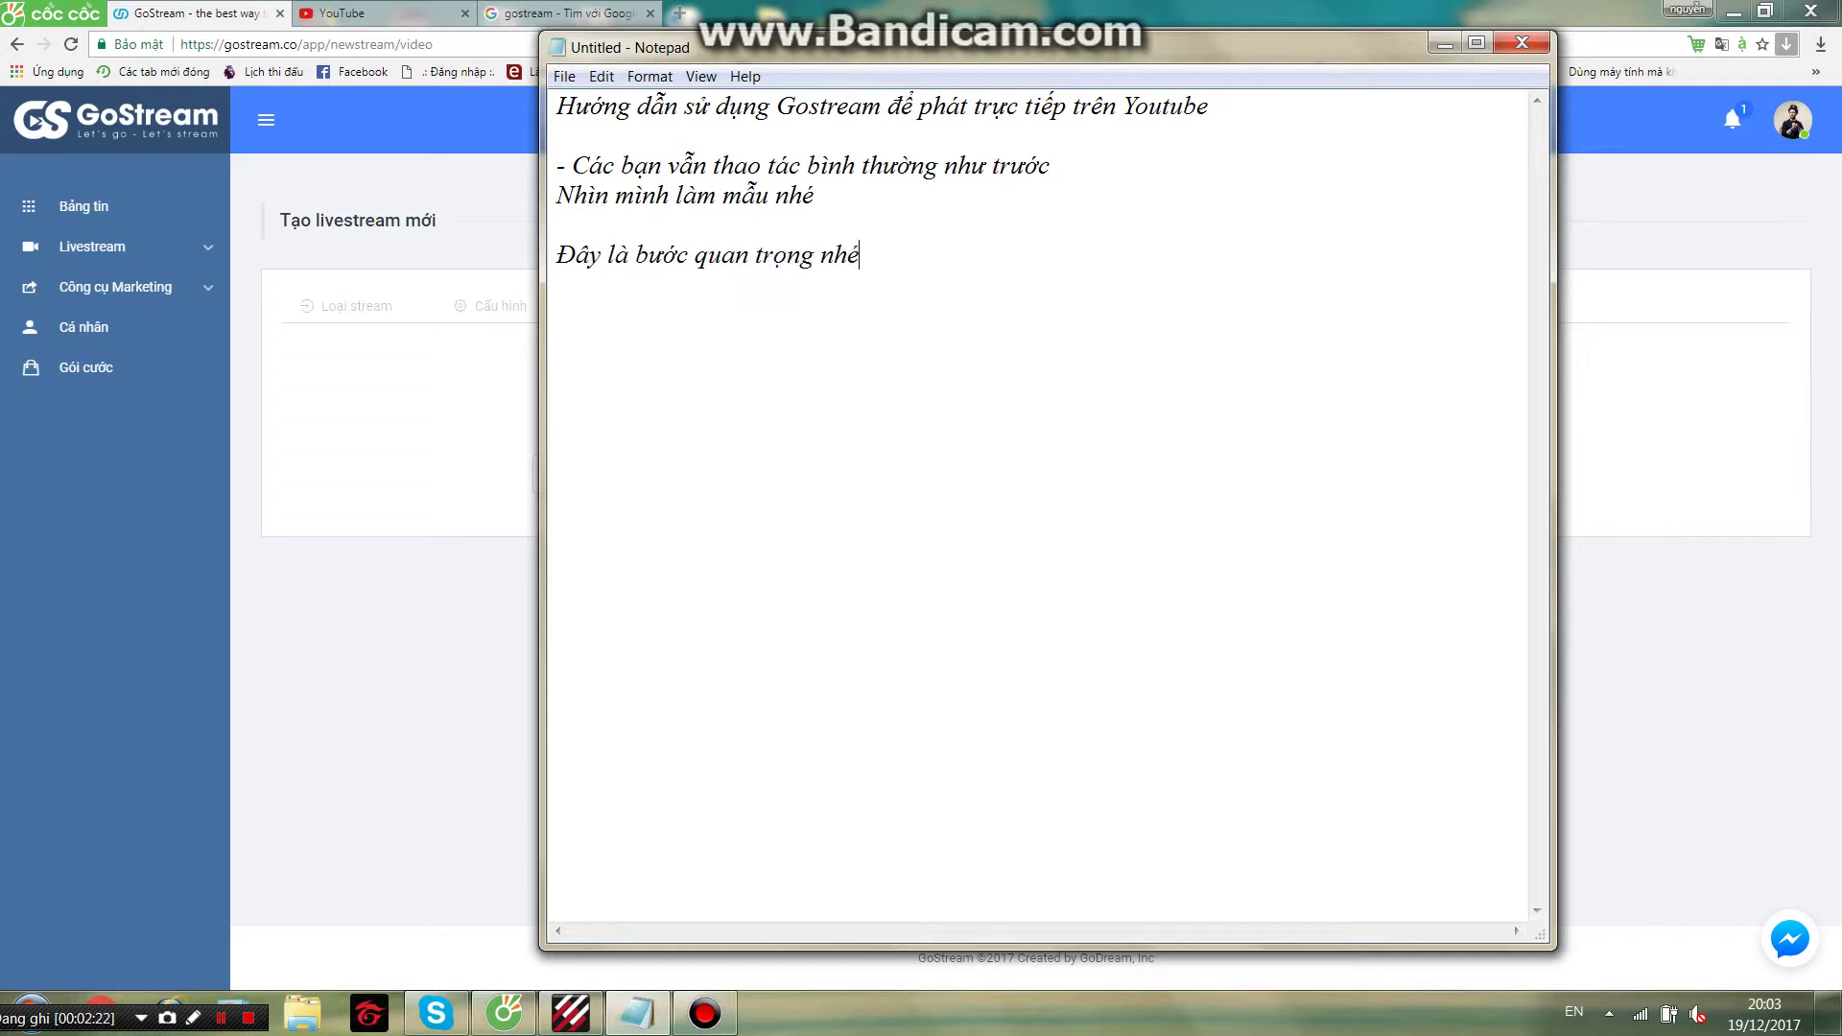
{"action": "type", "text": "Ở chỗ thêm"}
{"action": "left_click_drag", "start_coordinate": [877, 50], "coordinate": [1241, 74]}
{"action": "type", "text": "nơi đăng,"}
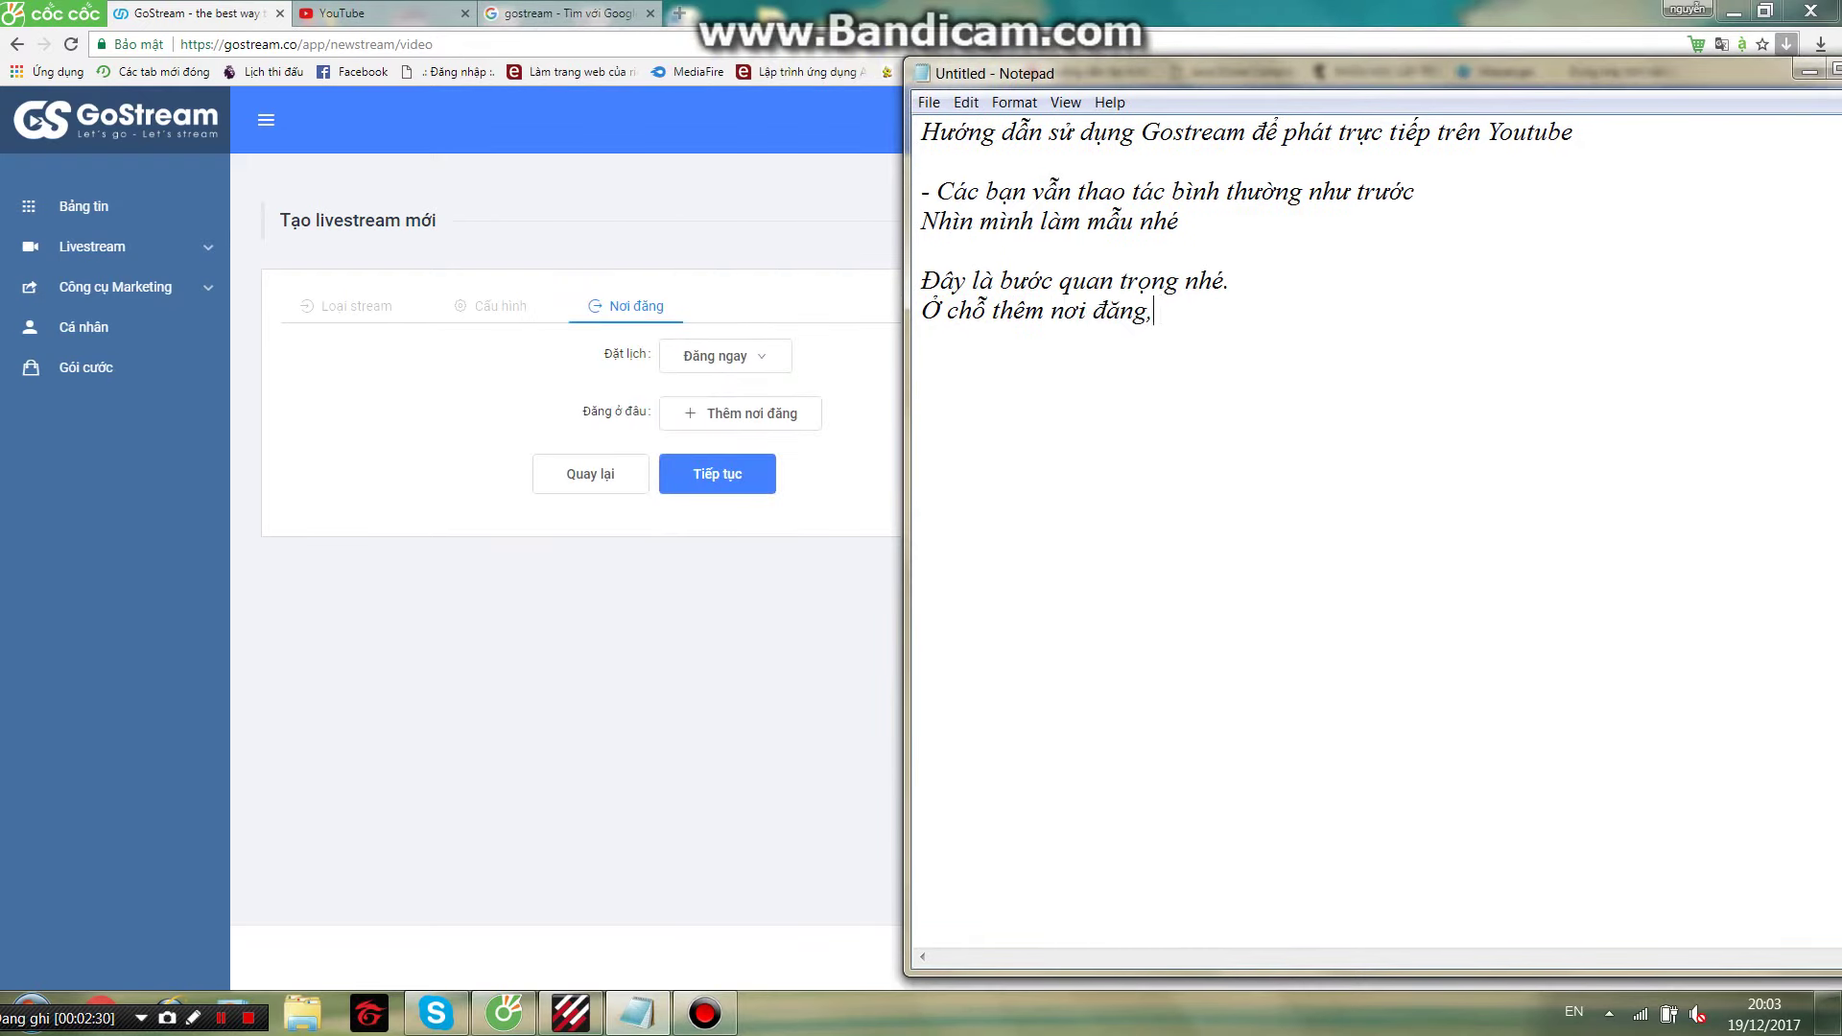
{"action": "type", "text": " bạn seẽ chọn "}
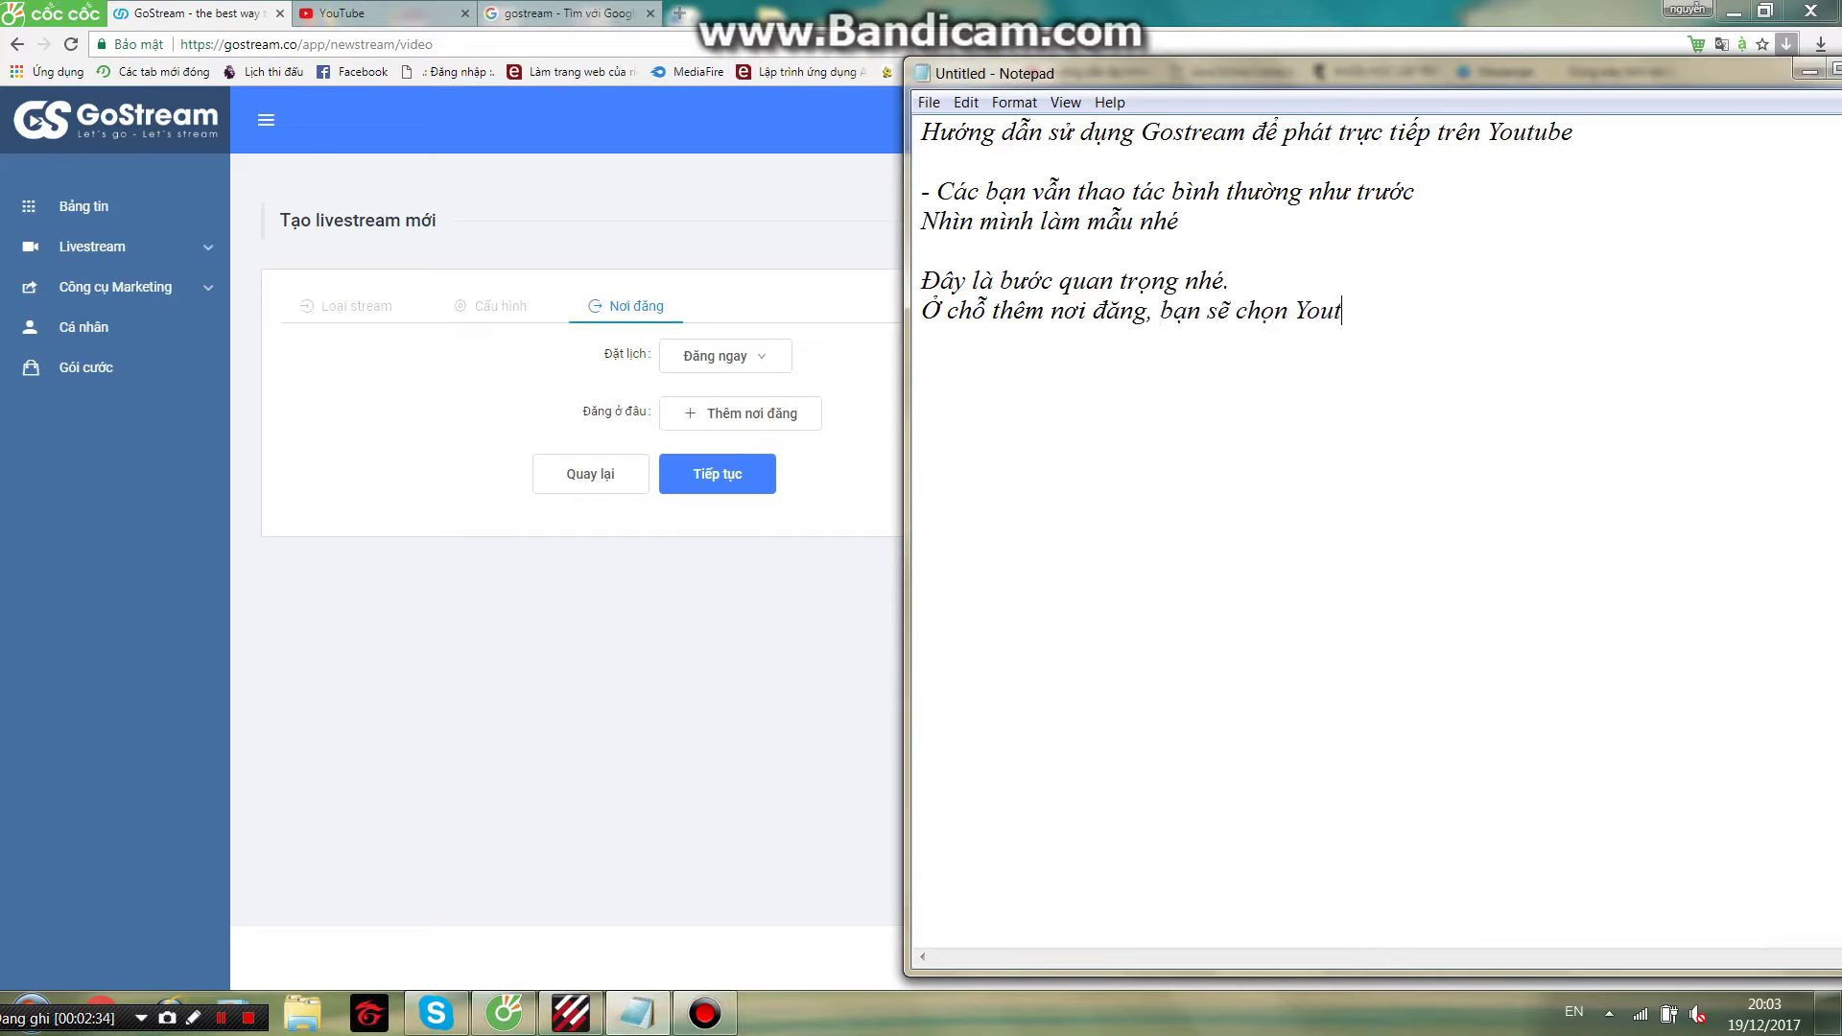
{"action": "type", "text": "Youtube + khác"}
Back in the livestream form, add Youtube + Khác as the posting destination and go to its RTMP address field
{"action": "left_click", "coordinate": [703, 414]}
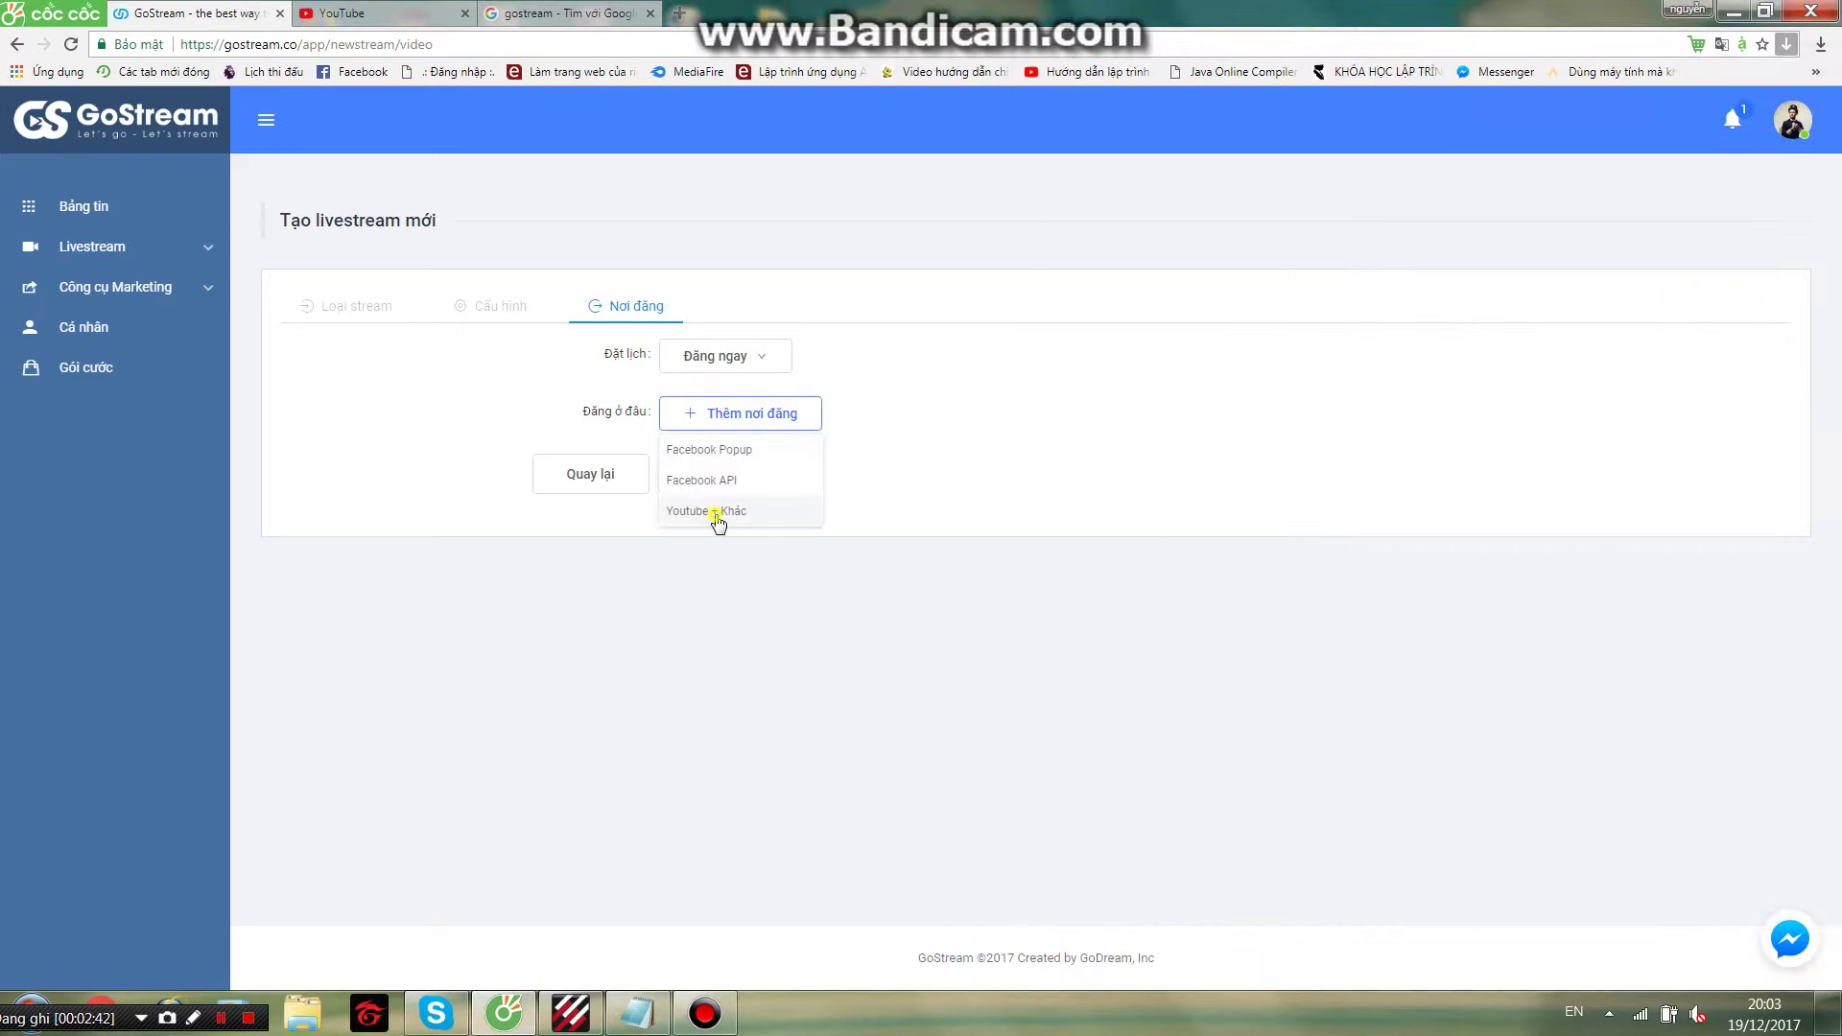
{"action": "left_click", "coordinate": [718, 512]}
{"action": "left_click", "coordinate": [672, 470]}
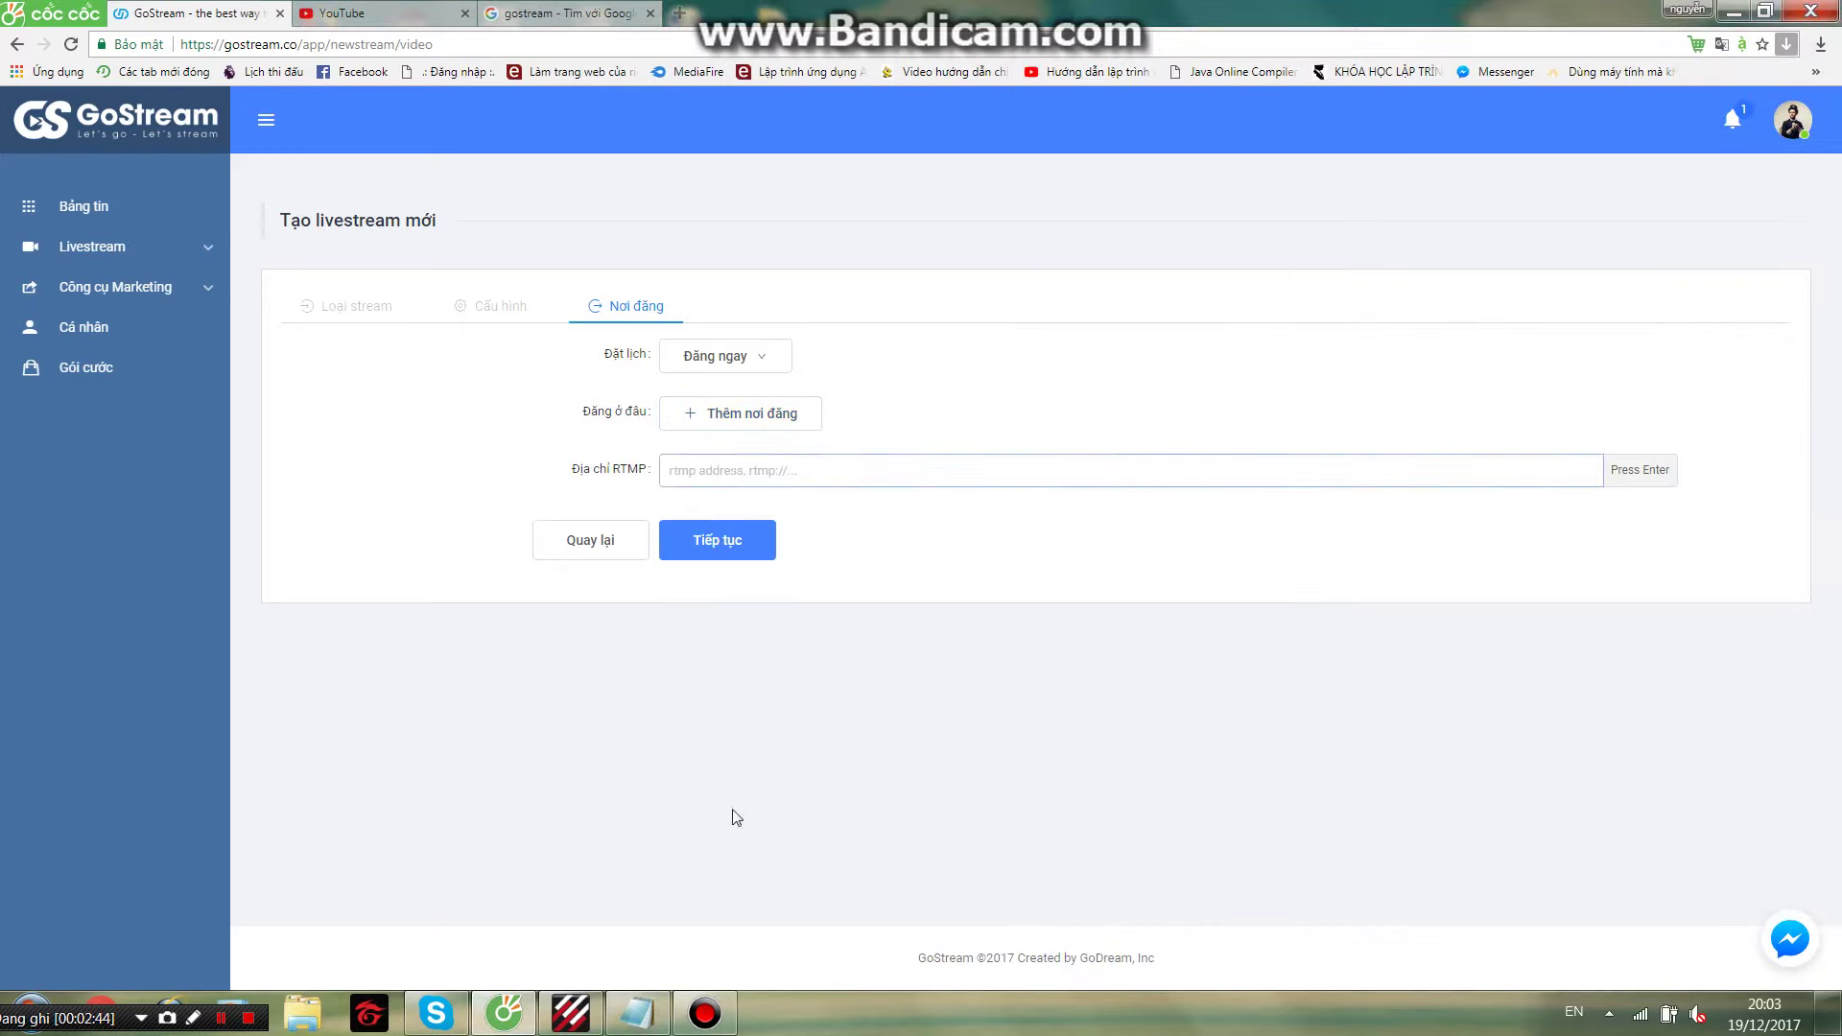
Switch to Notepad and add the line "Ở đây, bạn sẽ phải điền địa chỉ luồng và khóa luồng vào"
{"action": "left_click", "coordinate": [636, 1013]}
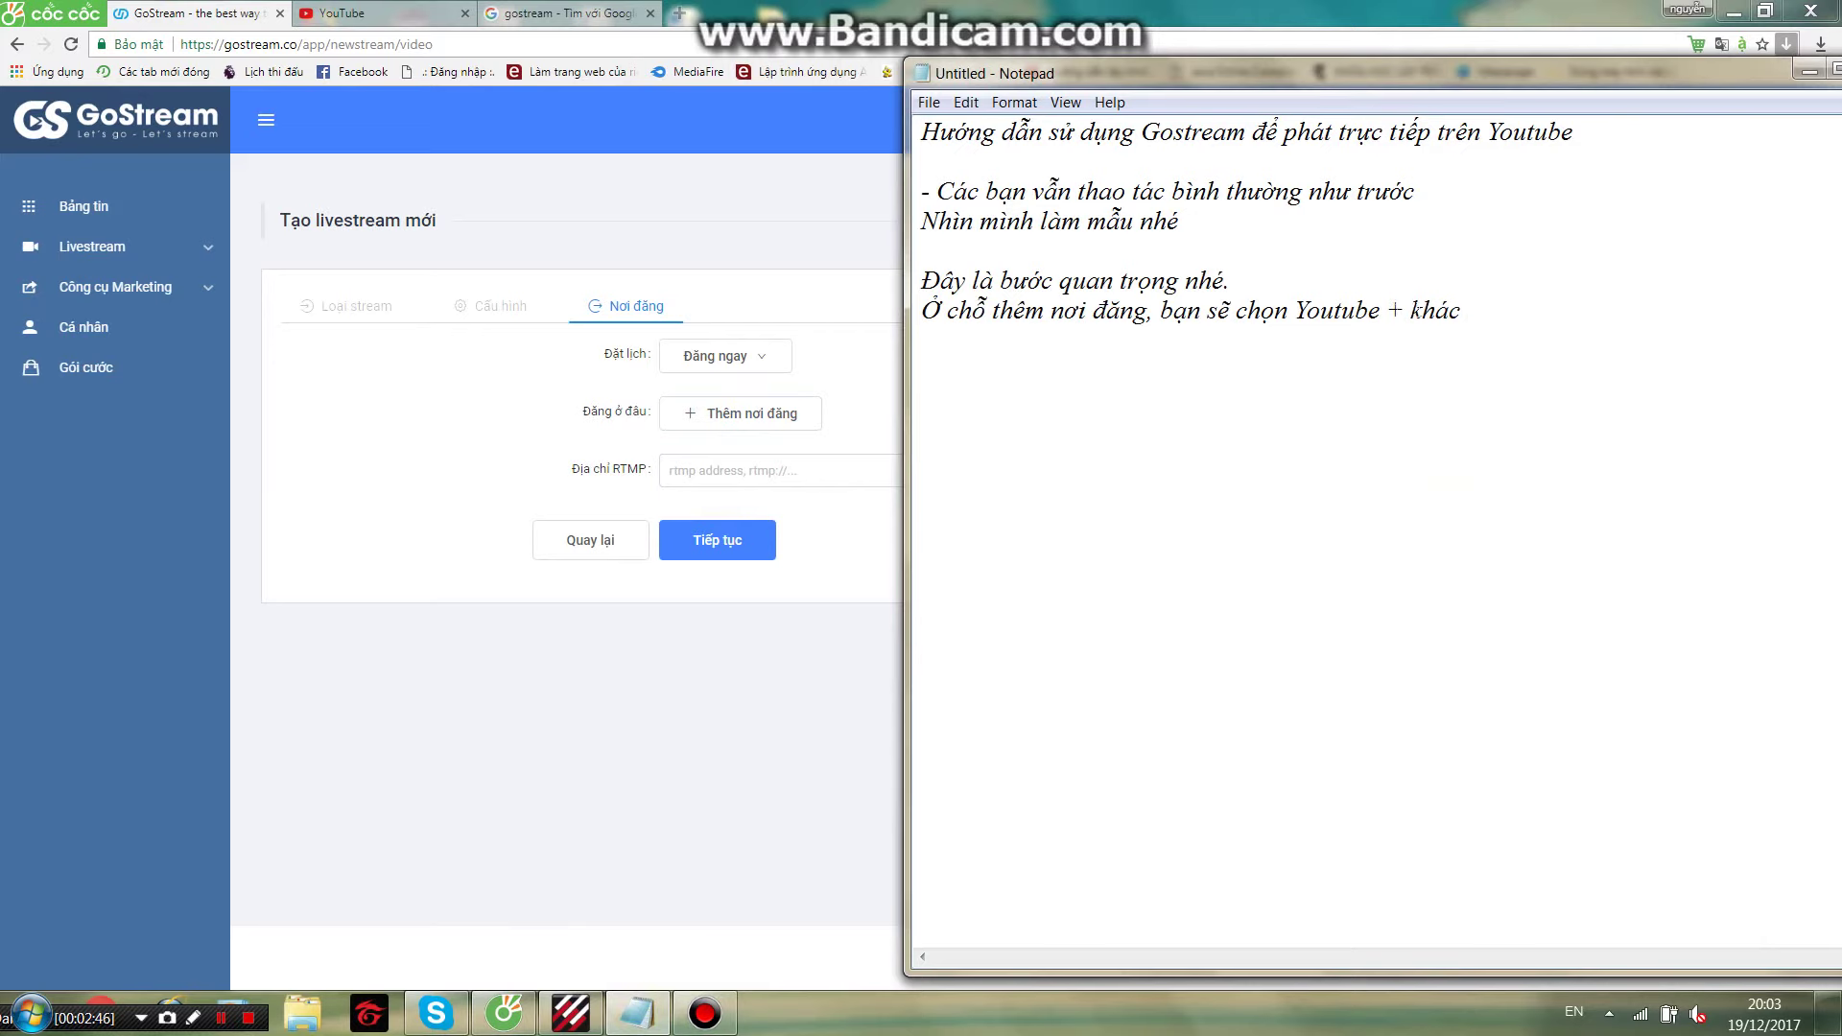
{"action": "type", "text": "ây, ban sẽ pha"}
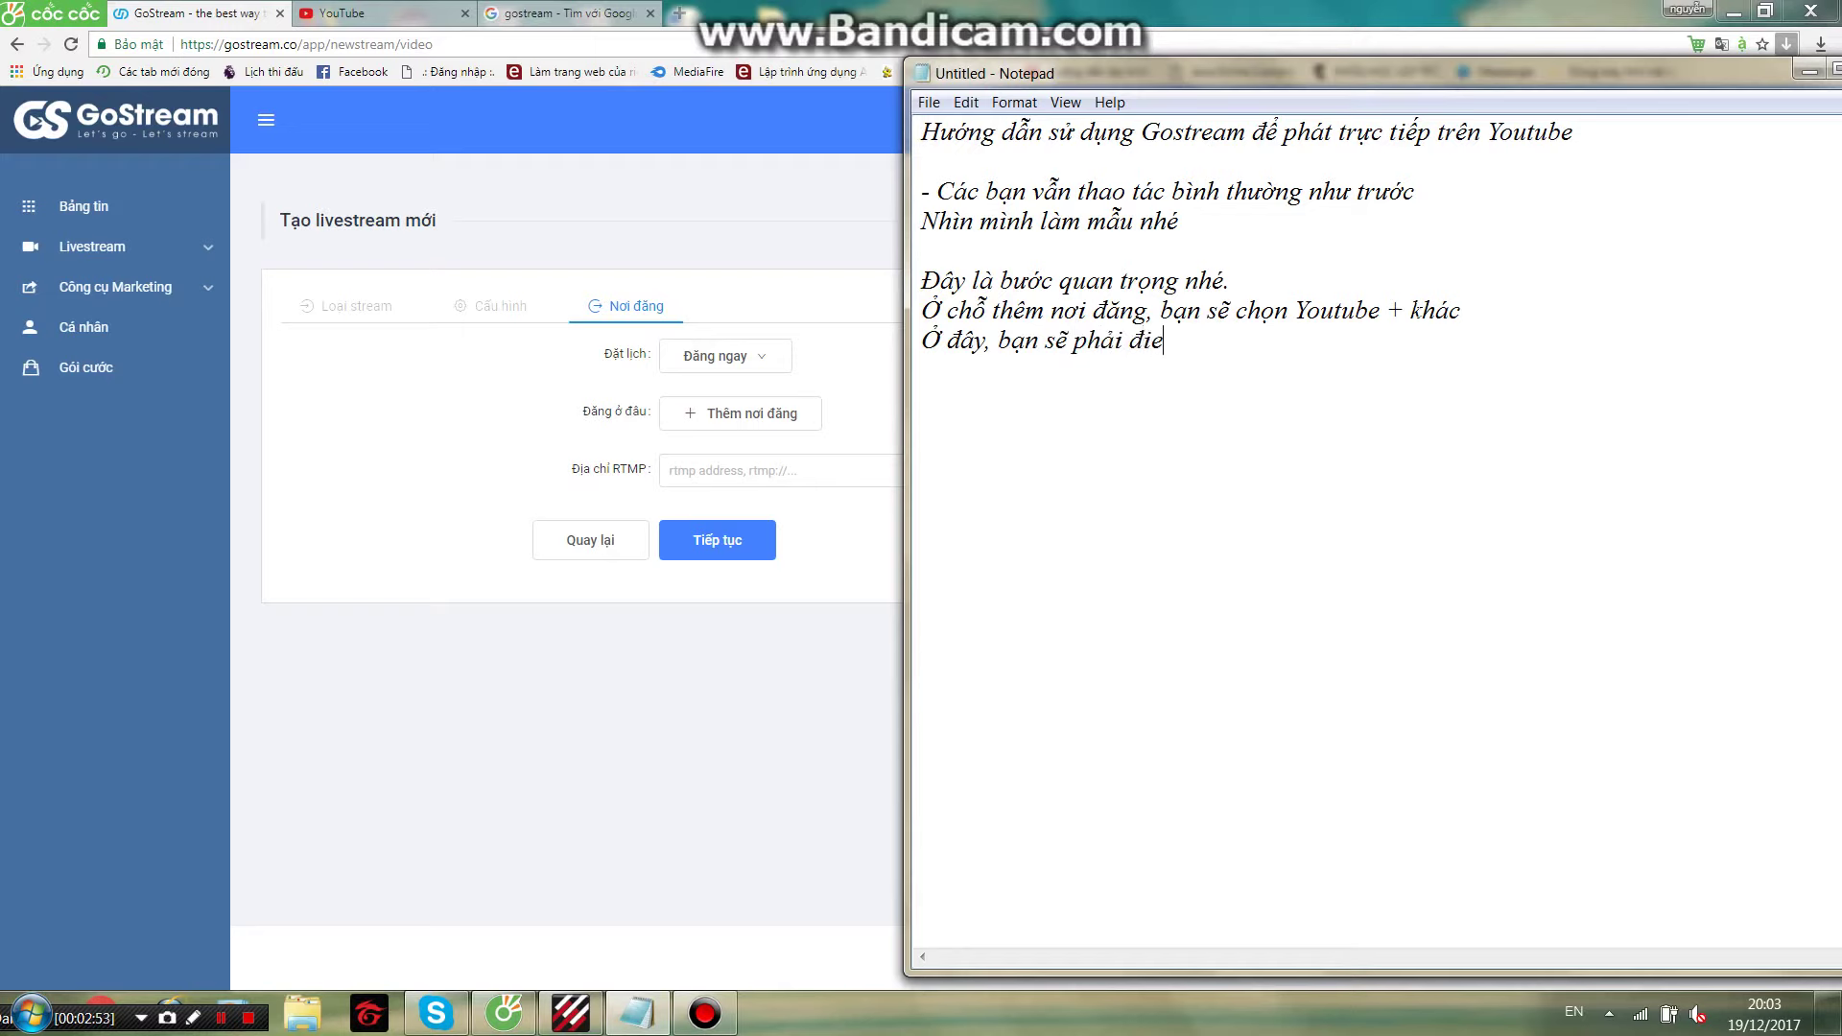
{"action": "type", "text": " chỉ luồ"}
{"action": "type", "text": "ng mà "}
{"action": "type", "text": "và"}
{"action": "type", "text": "oa"}
{"action": "left_click", "coordinate": [1424, 310]}
{"action": "key", "text": "BackSpace"}
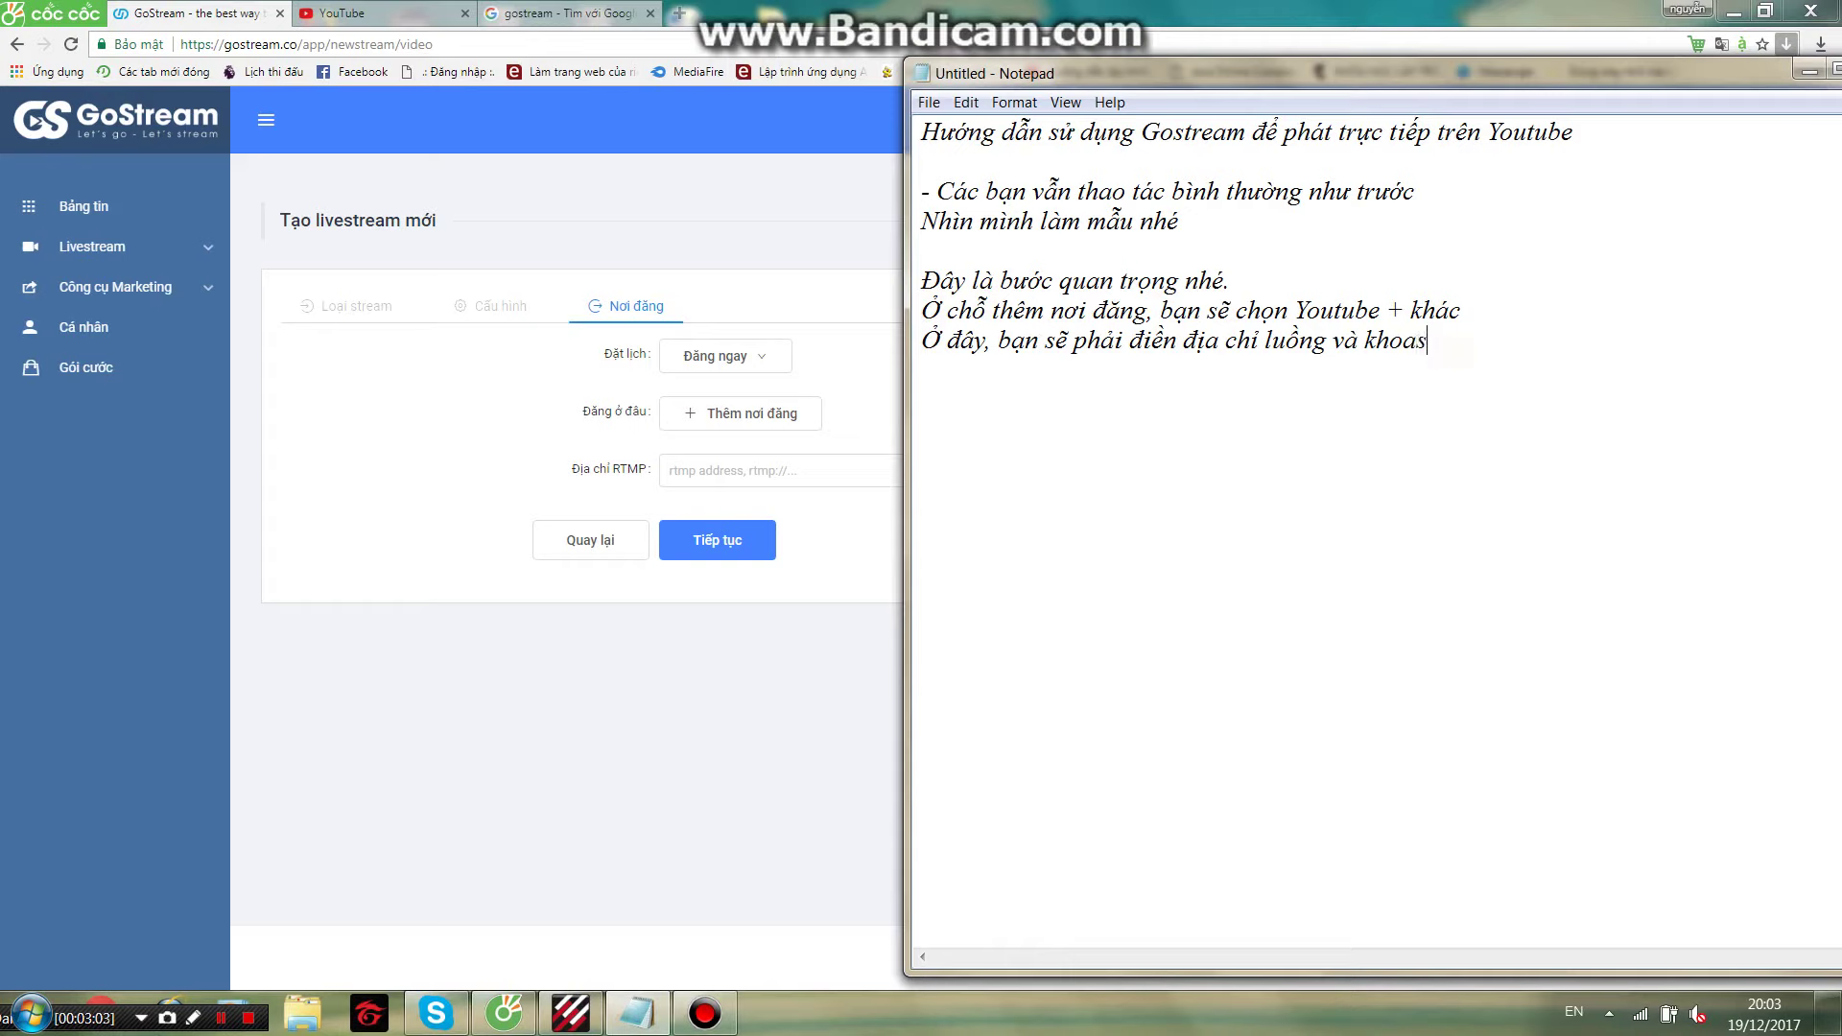
{"action": "key", "text": "BackSpace"}
{"action": "key", "text": "BackSpace"}
{"action": "type", "text": "ong"}
{"action": "key", "text": "BackSpace"}
{"action": "key", "text": "BackSpace"}
{"action": "key", "text": "BackSpace"}
{"action": "key", "text": "BackSpace"}
Begin a new line in the note with "Vậy địa chỉ"
{"action": "type", "text": "va"}
{"action": "type", "text": "ậy đ"}
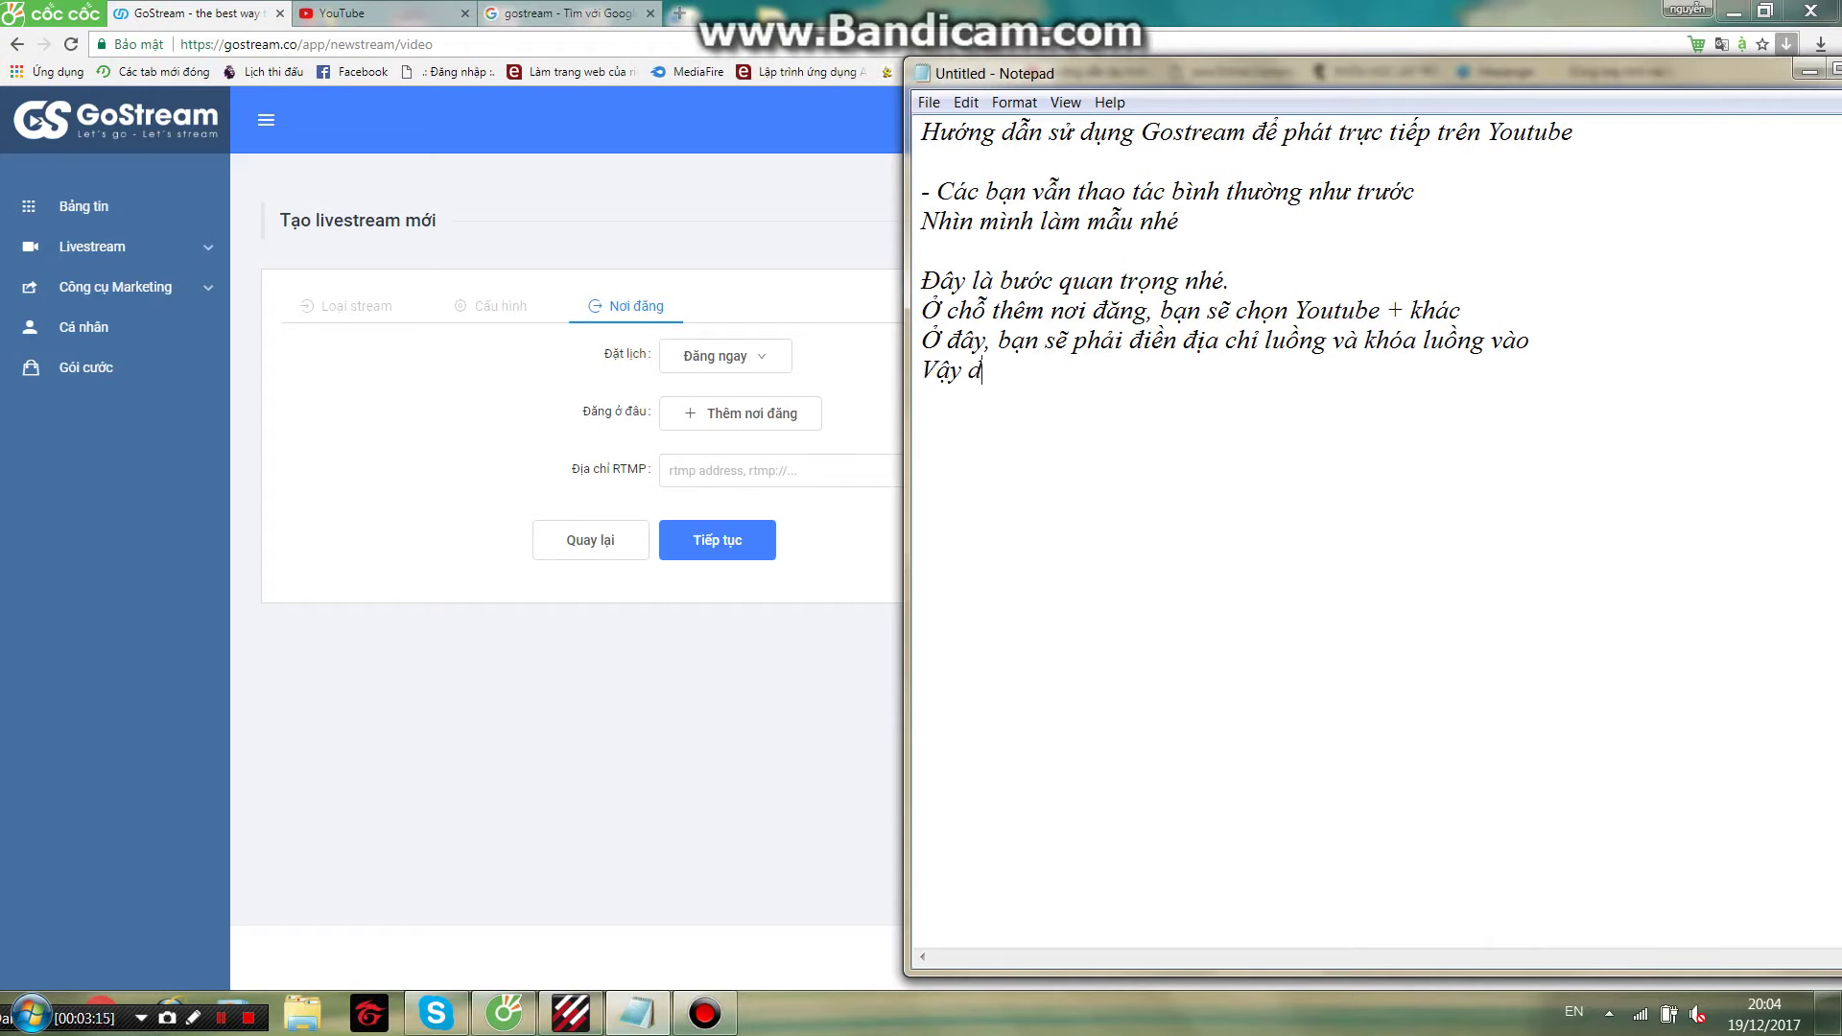
{"action": "type", "text": "a chỉ"}
{"action": "left_click", "coordinate": [1408, 340]}
{"action": "type", "text": "và kh"}
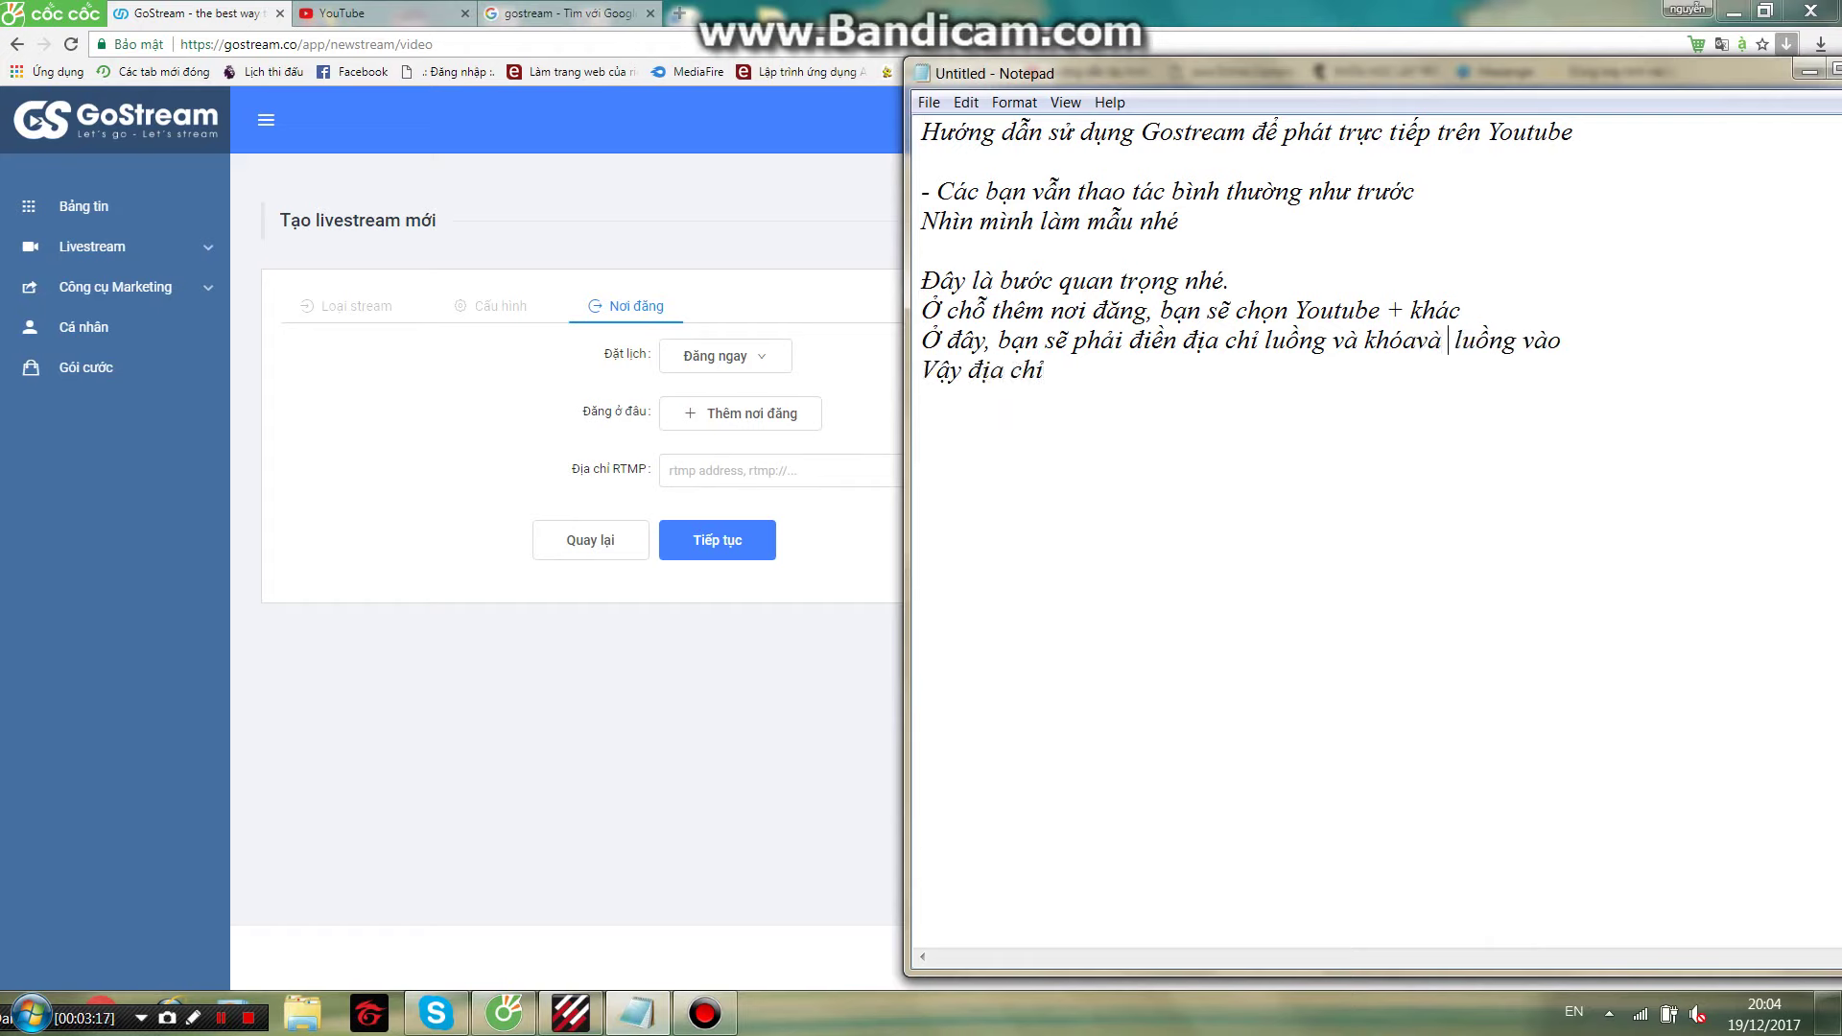
{"action": "key", "text": "BackSpace"}
{"action": "key", "text": "BackSpace"}
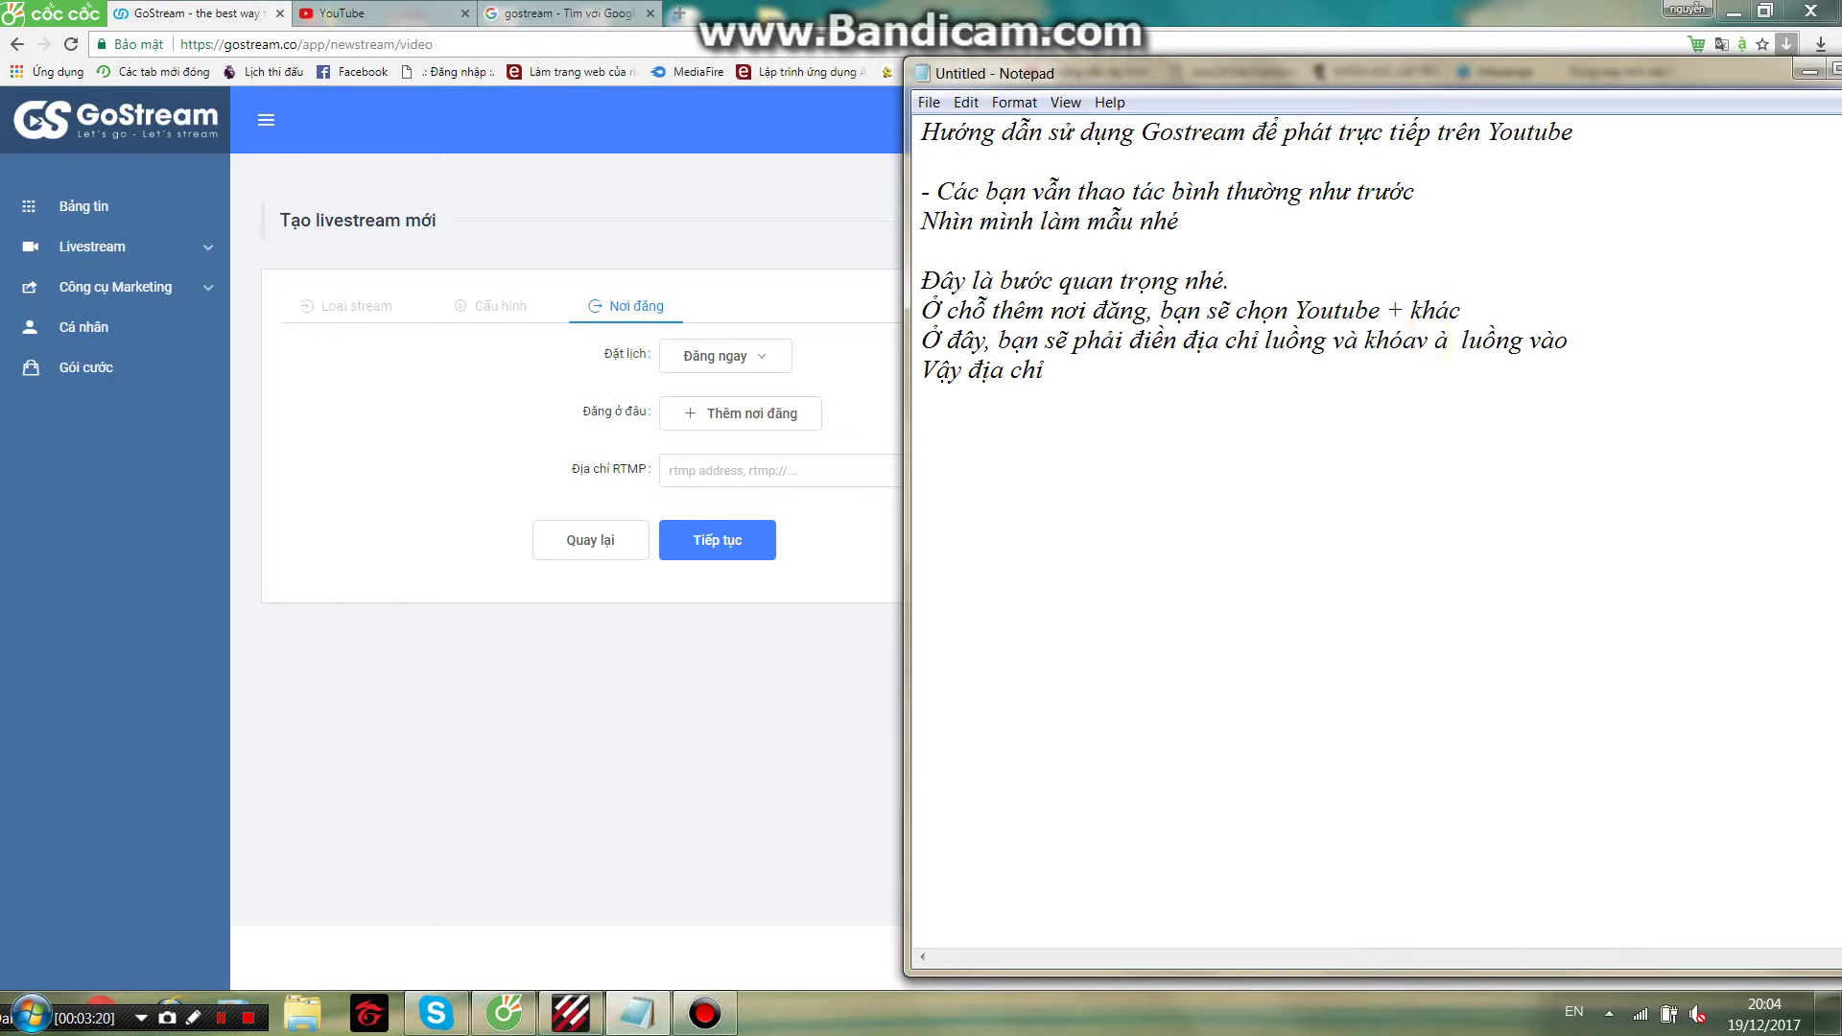
{"action": "left_click", "coordinate": [1423, 340]}
{"action": "key", "text": "BackSpace"}
{"action": "key", "text": "BackSpace"}
{"action": "key", "text": "BackSpace"}
{"action": "key", "text": "BackSpace"}
{"action": "key", "text": "BackSpace"}
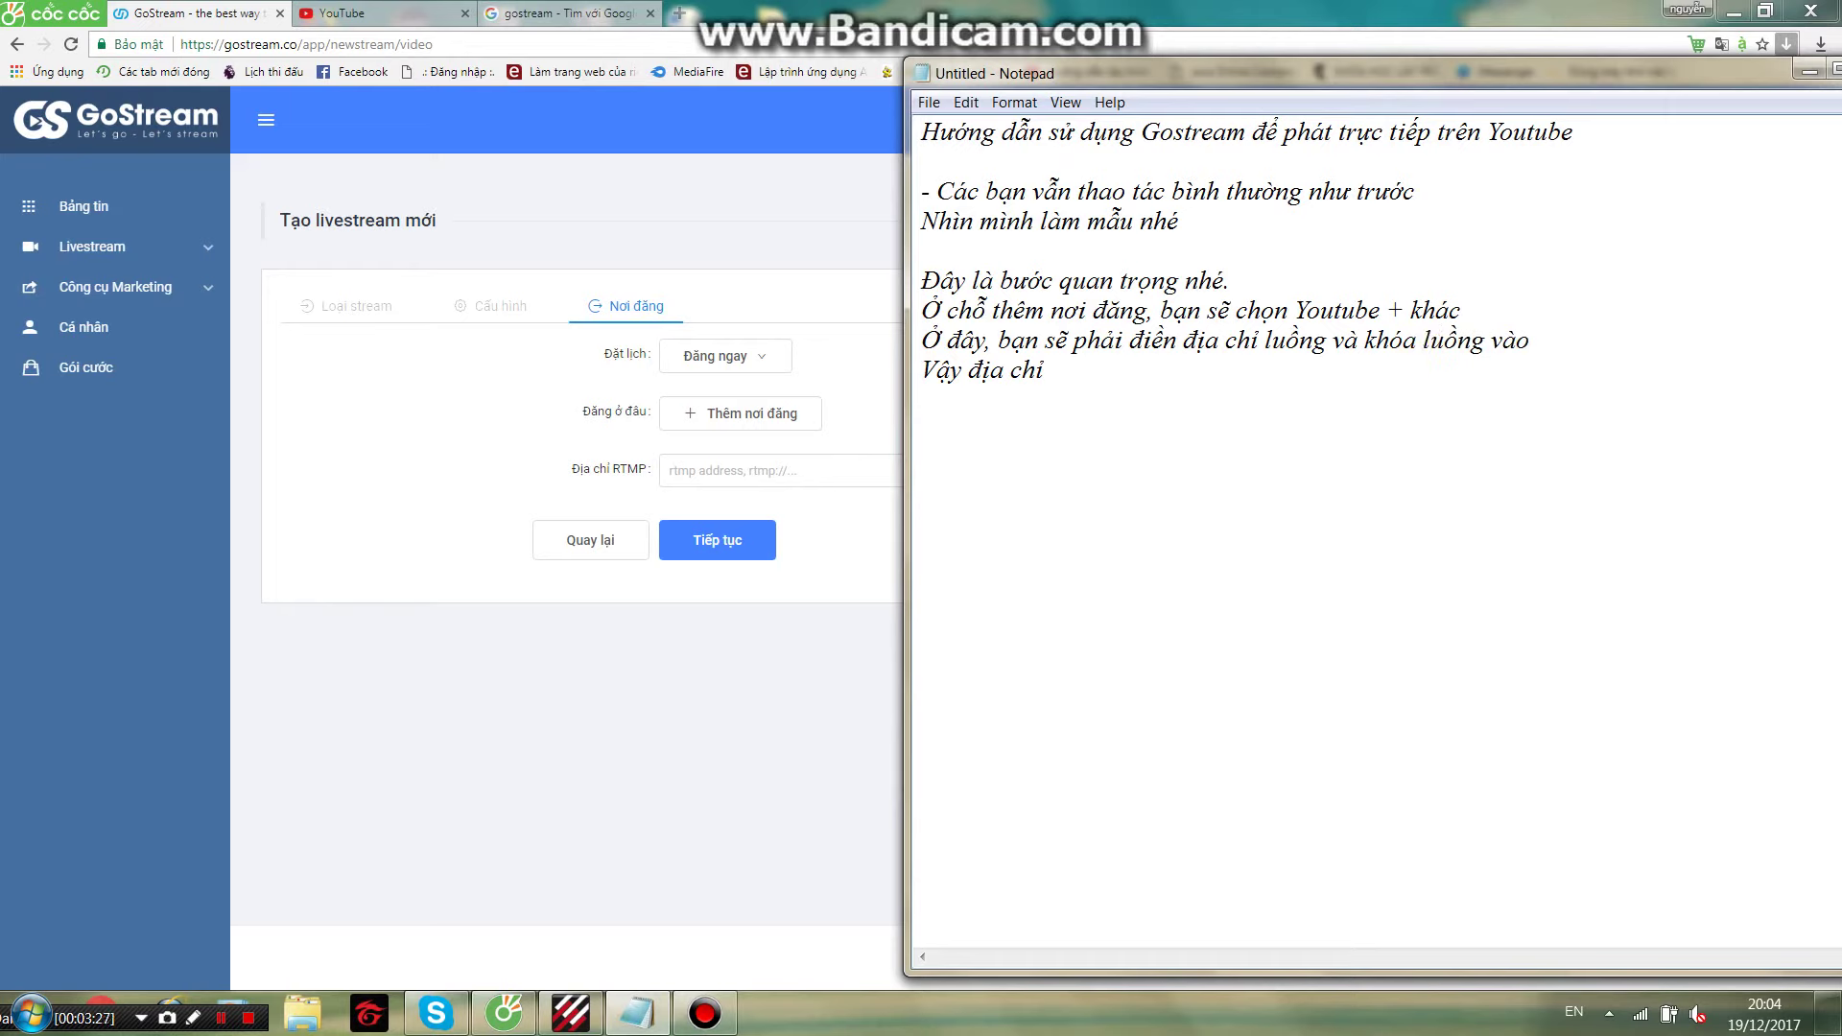
Complete the note line as "Vậy địa chỉ này sẽ lấy ở đâu" and add "Nhìn nhé" on the next line
{"action": "left_click", "coordinate": [1101, 370]}
{"action": "type", "text": "này đ"}
{"action": "key", "text": "BackSpace"}
{"action": "type", "text": "fa"}
{"action": "type", "text": " lấy ở đâu"}
{"action": "type", "text": "Nhìn nh"}
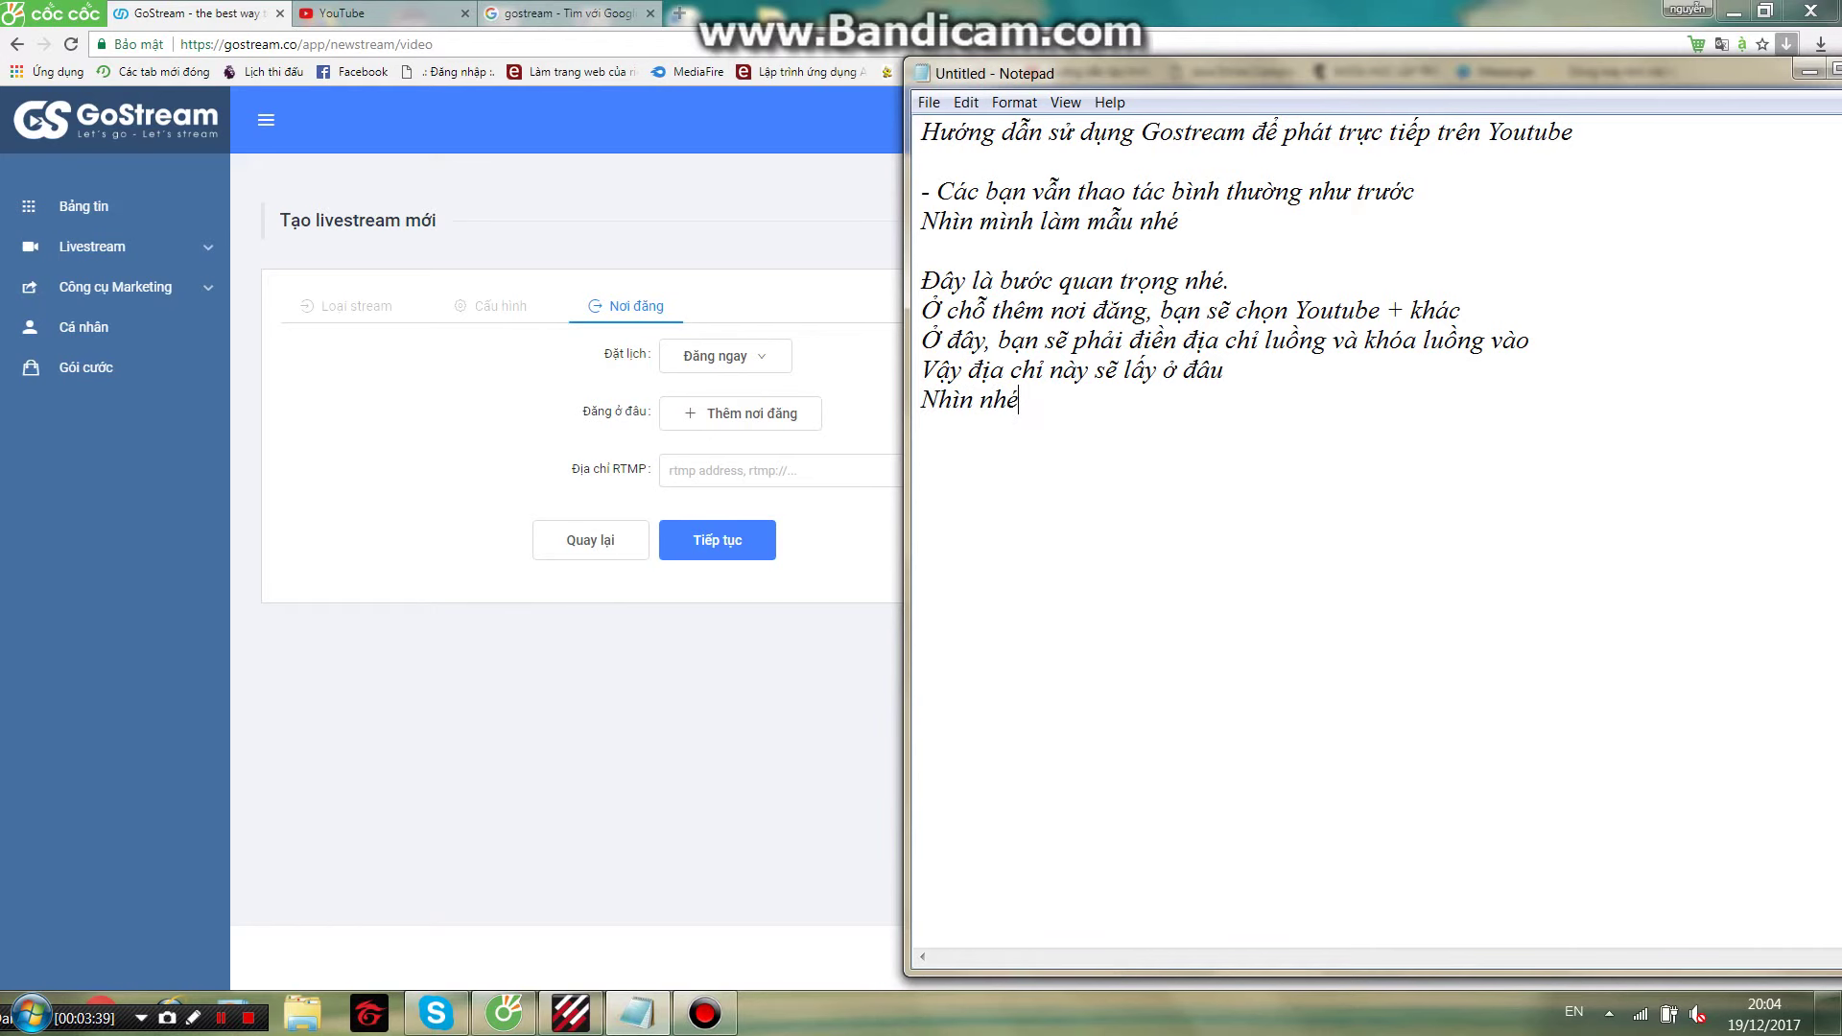
Switch to YouTube and open Creator Studio's live streaming dashboard at the encoder setup section with the server URL and stream key
{"action": "left_click", "coordinate": [413, 13]}
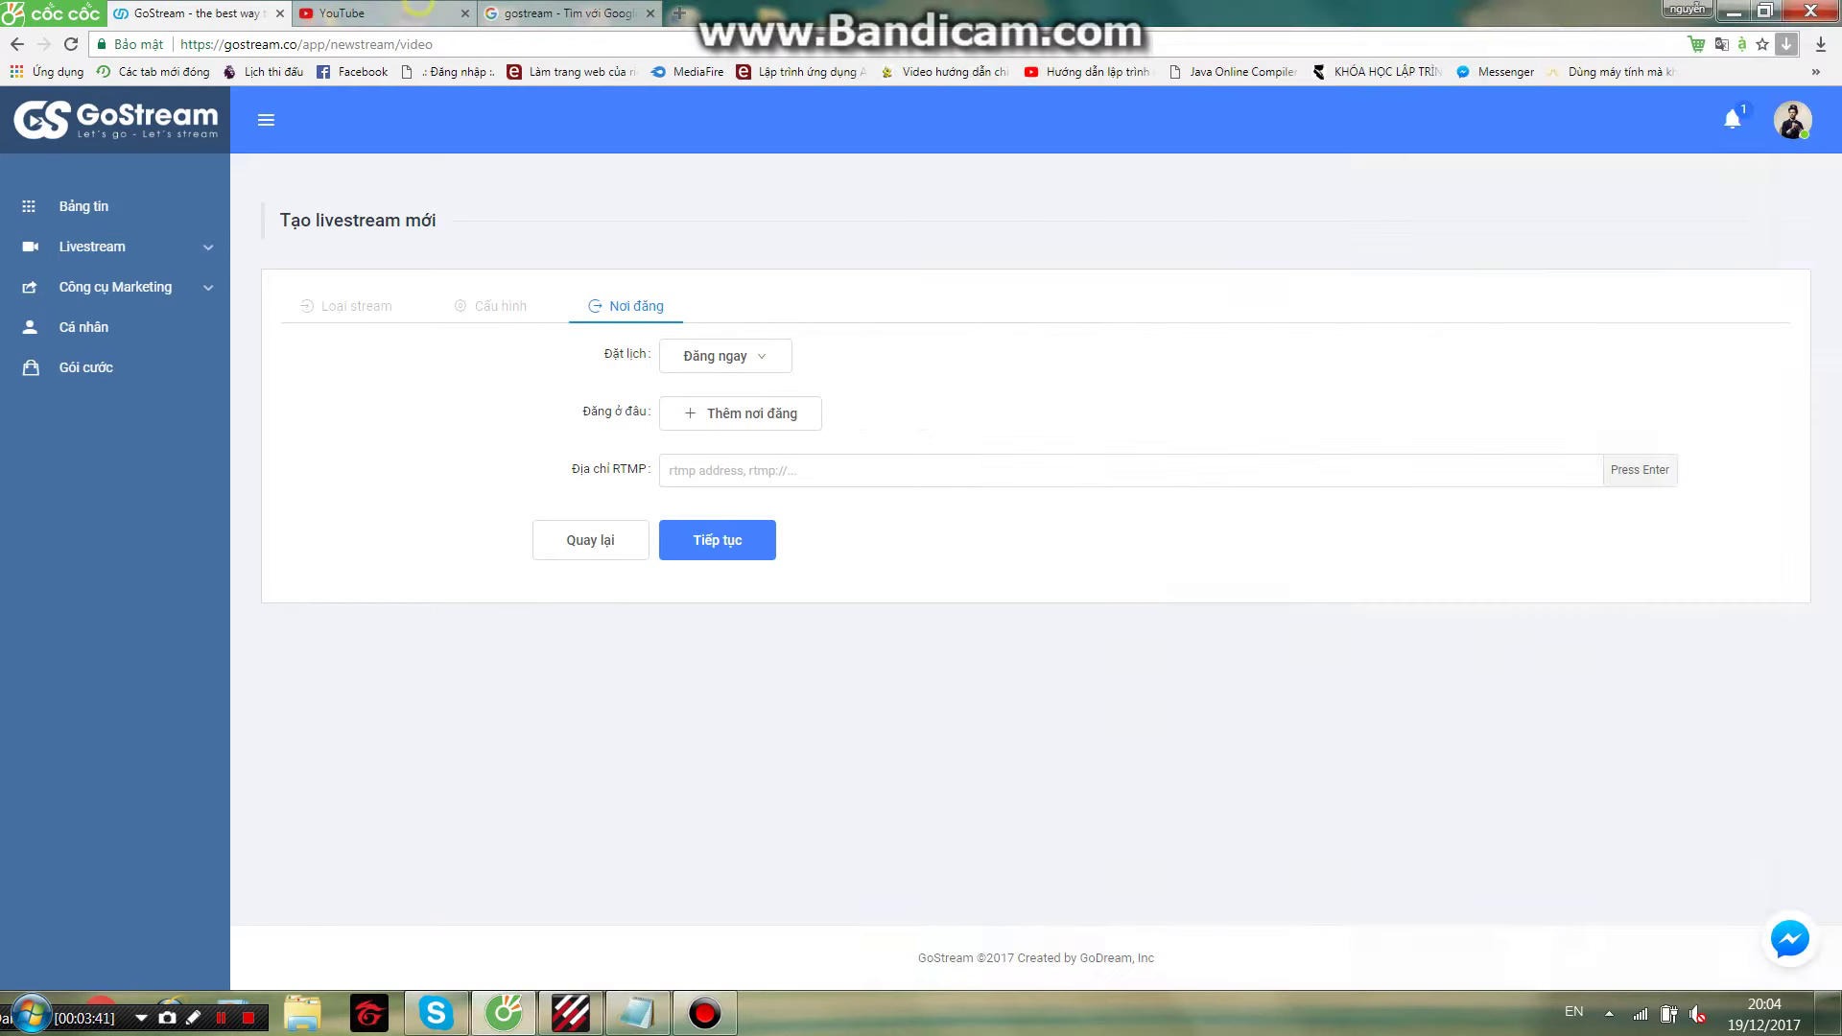
{"action": "left_click", "coordinate": [1777, 113]}
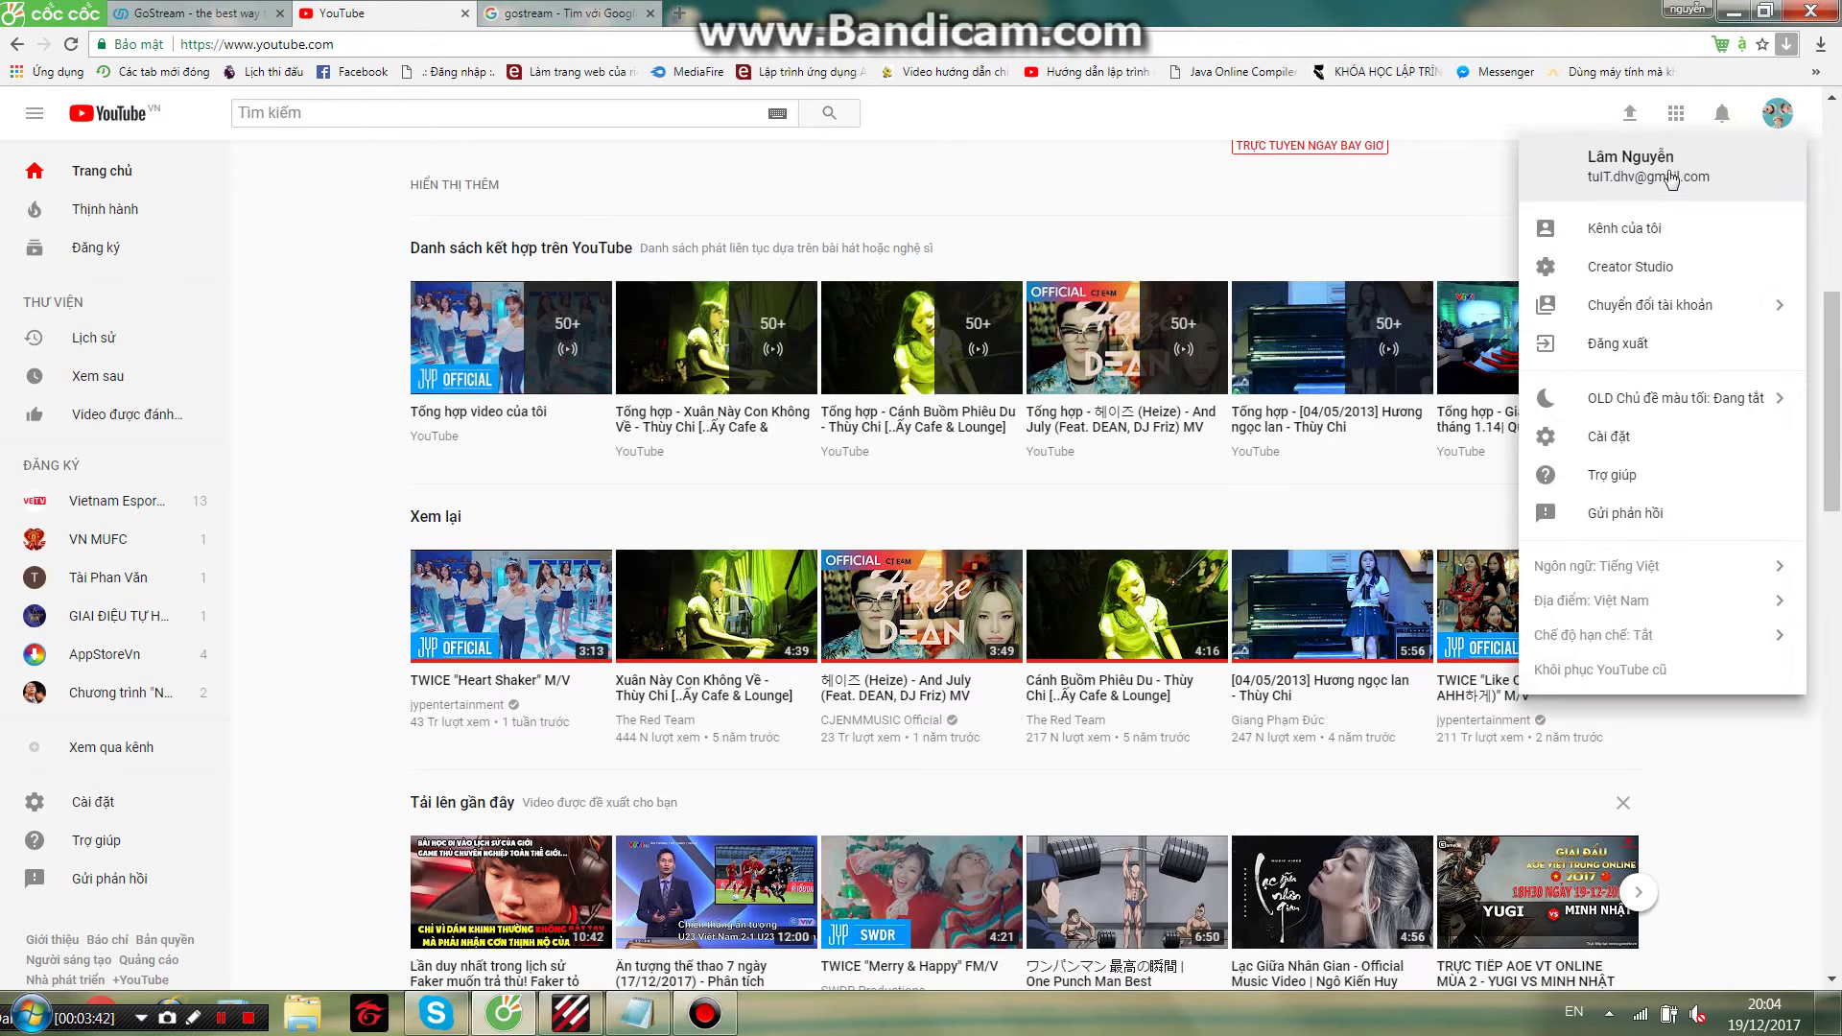
{"action": "left_click", "coordinate": [1628, 274]}
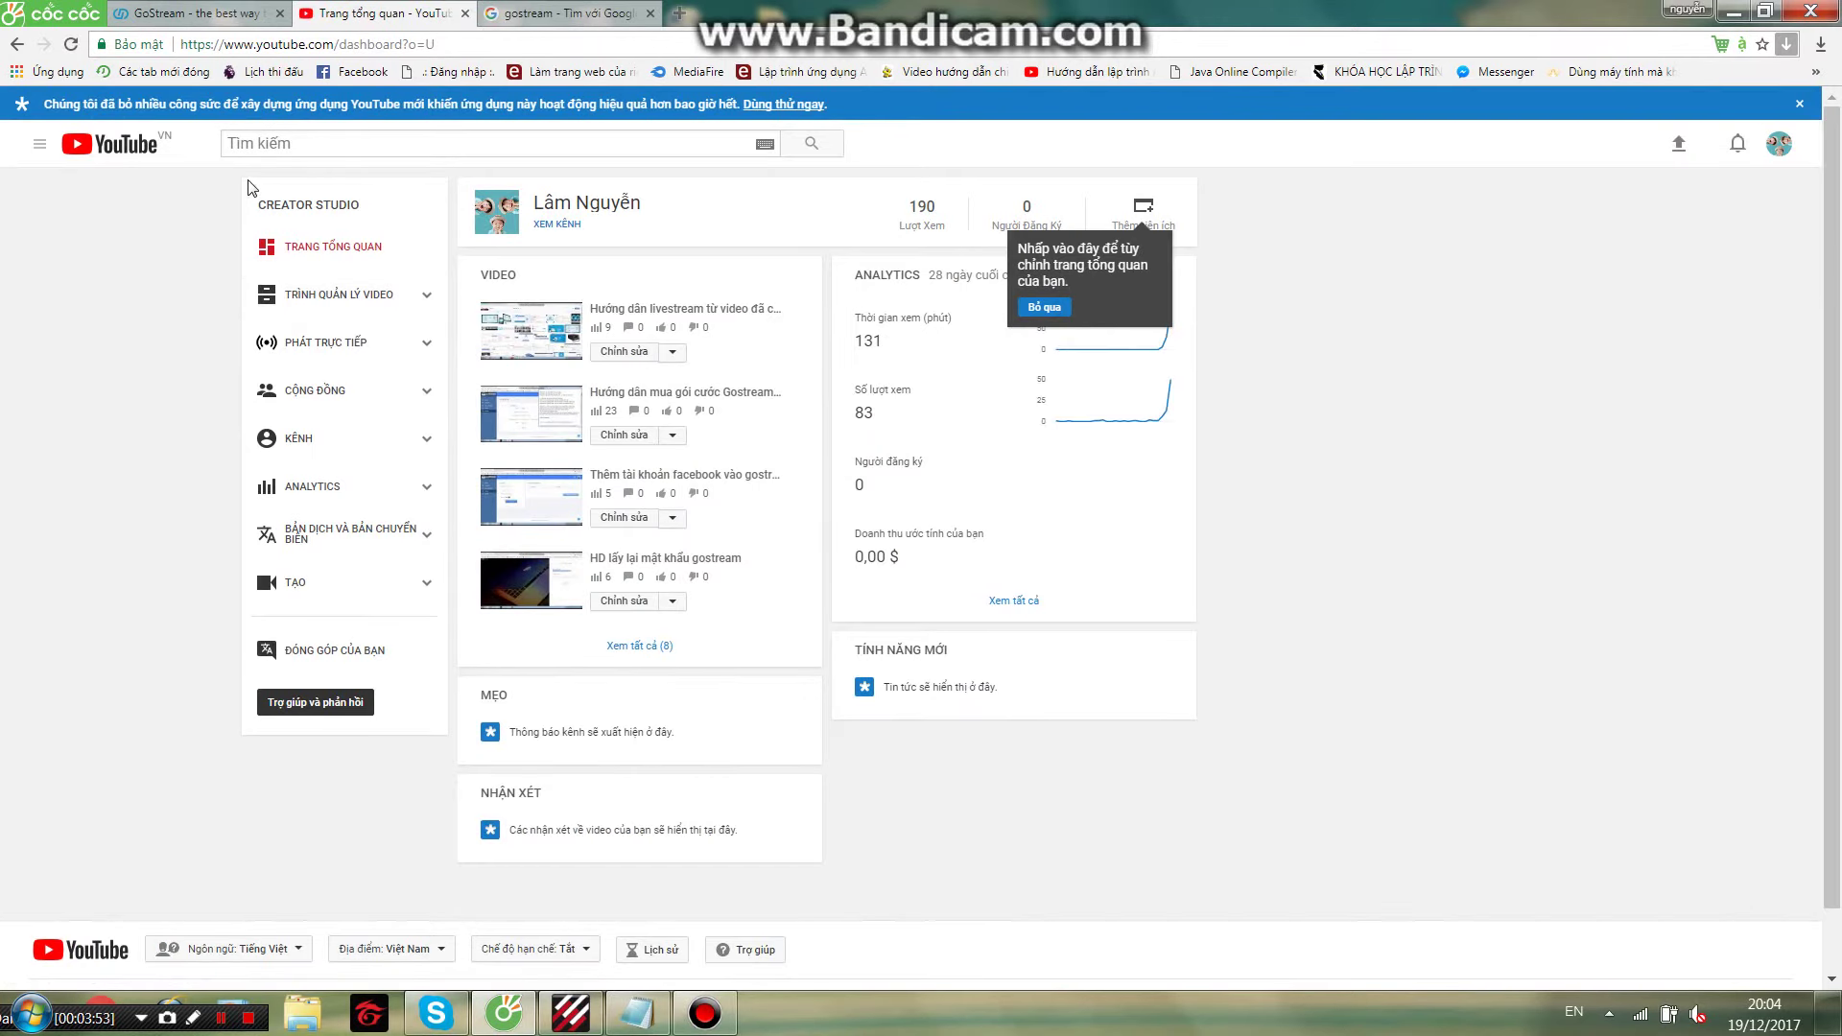
{"action": "left_click", "coordinate": [331, 348]}
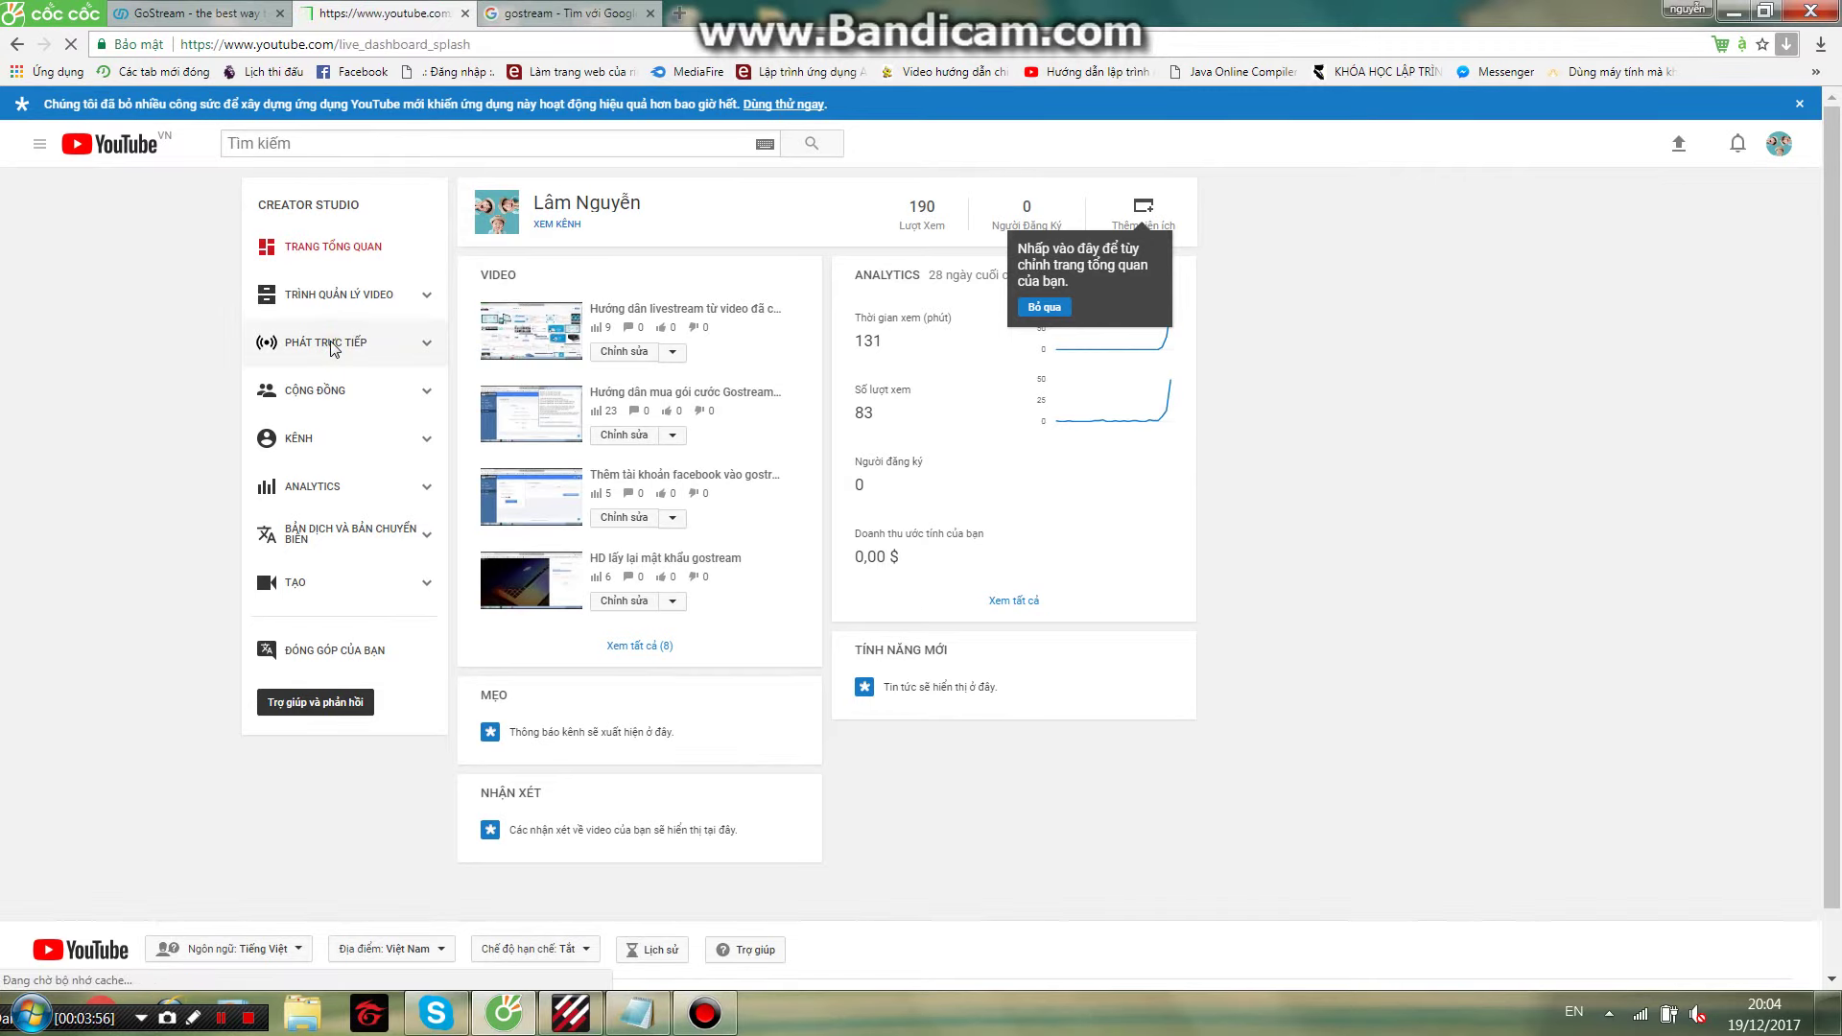
{"action": "left_click", "coordinate": [996, 333]}
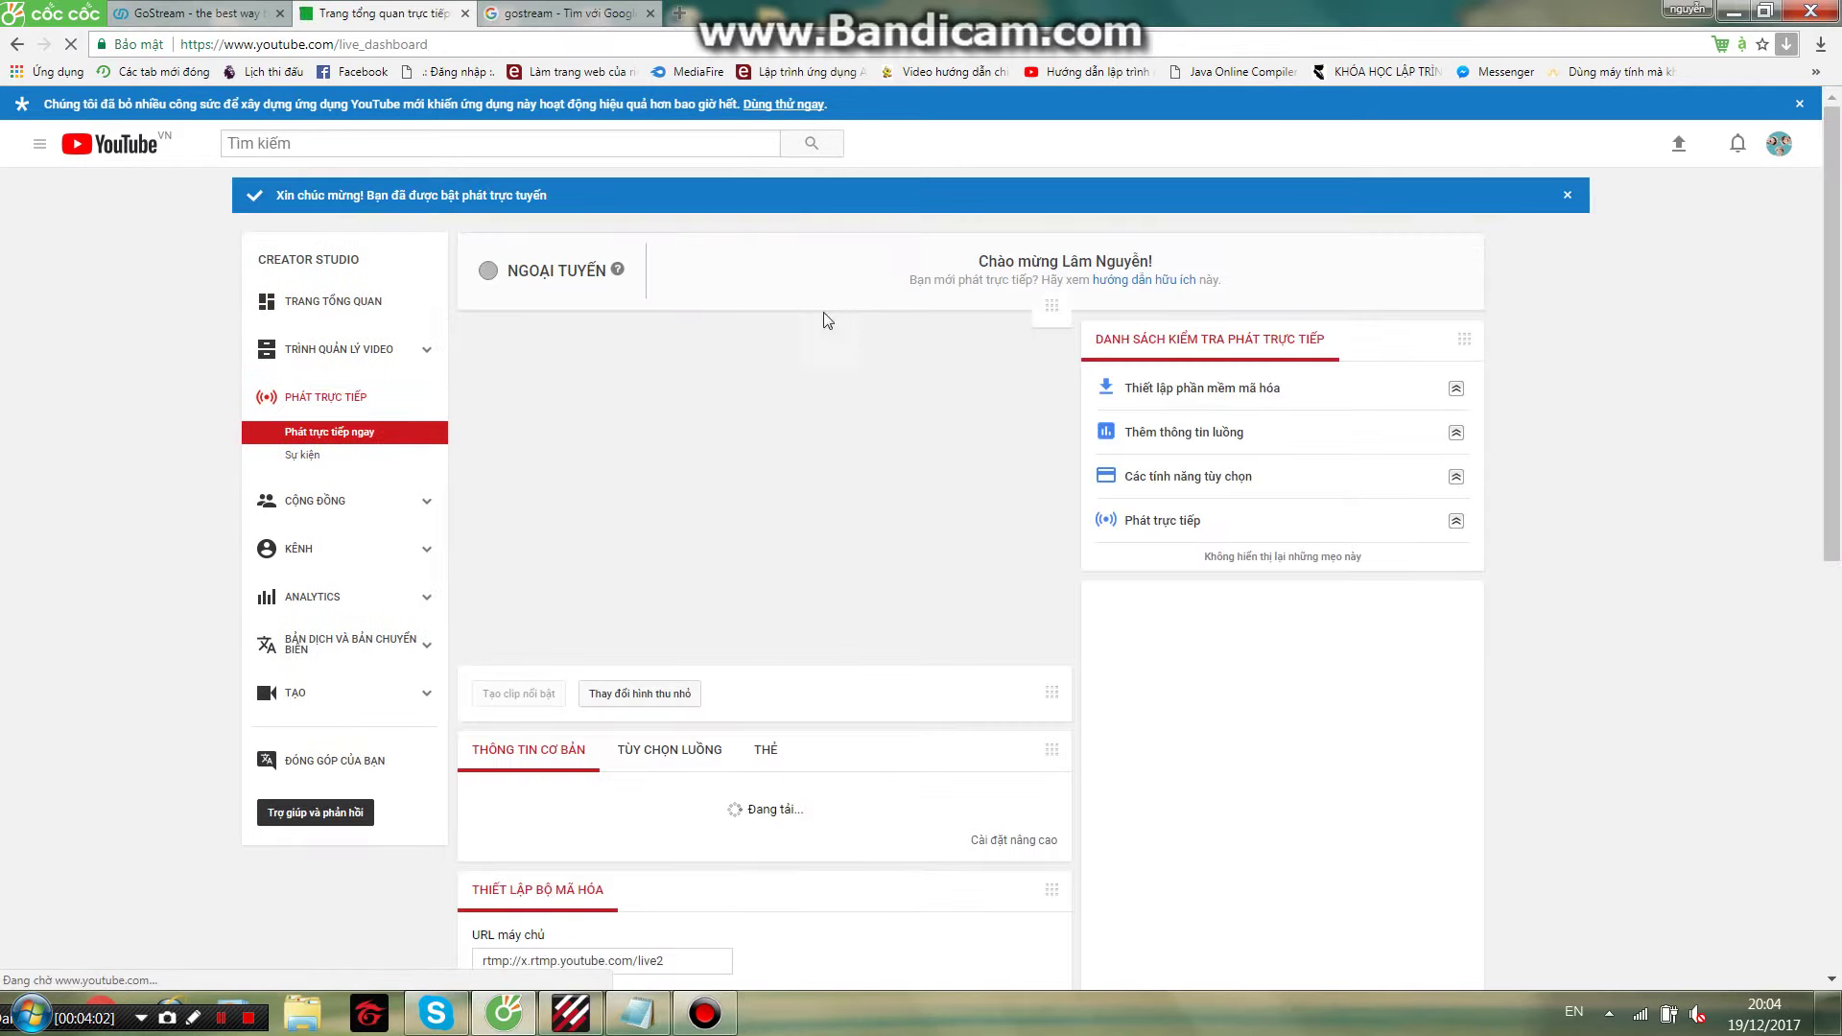
{"action": "scroll", "coordinate": [803, 451], "scroll_direction": "down", "scroll_amount": 3}
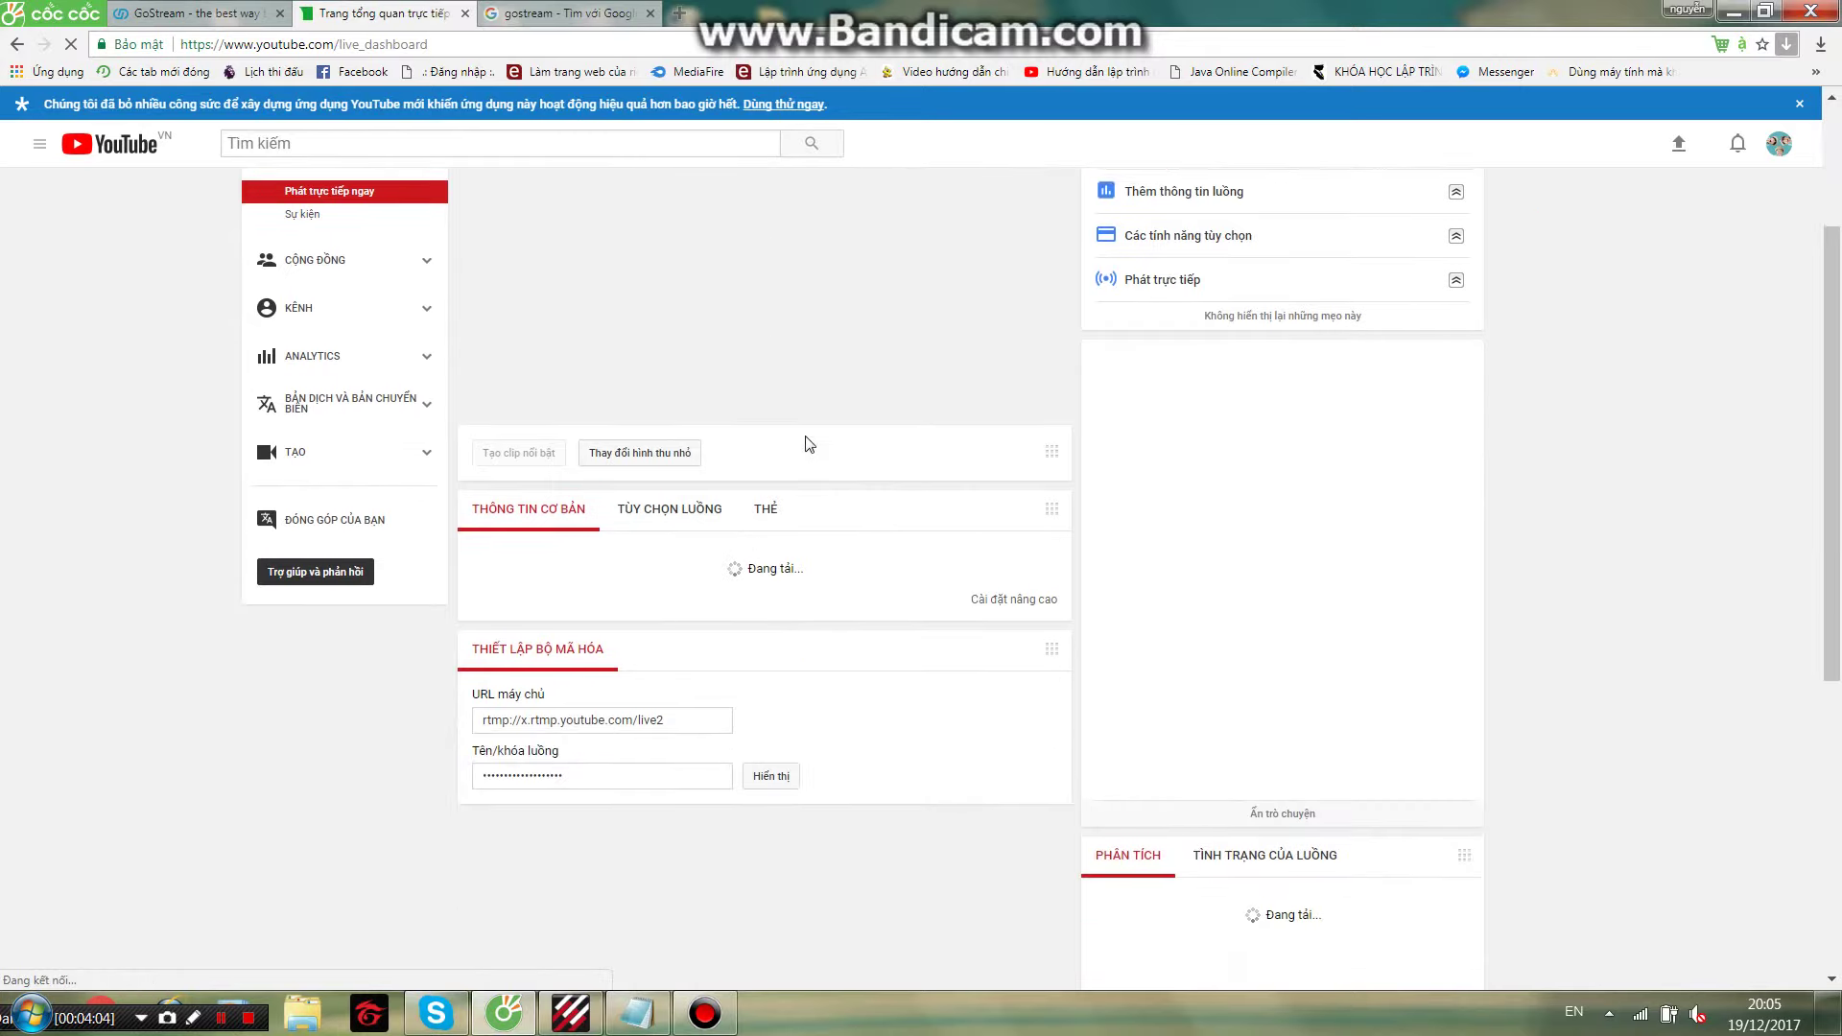
{"action": "scroll", "coordinate": [807, 428], "scroll_direction": "down", "scroll_amount": 2}
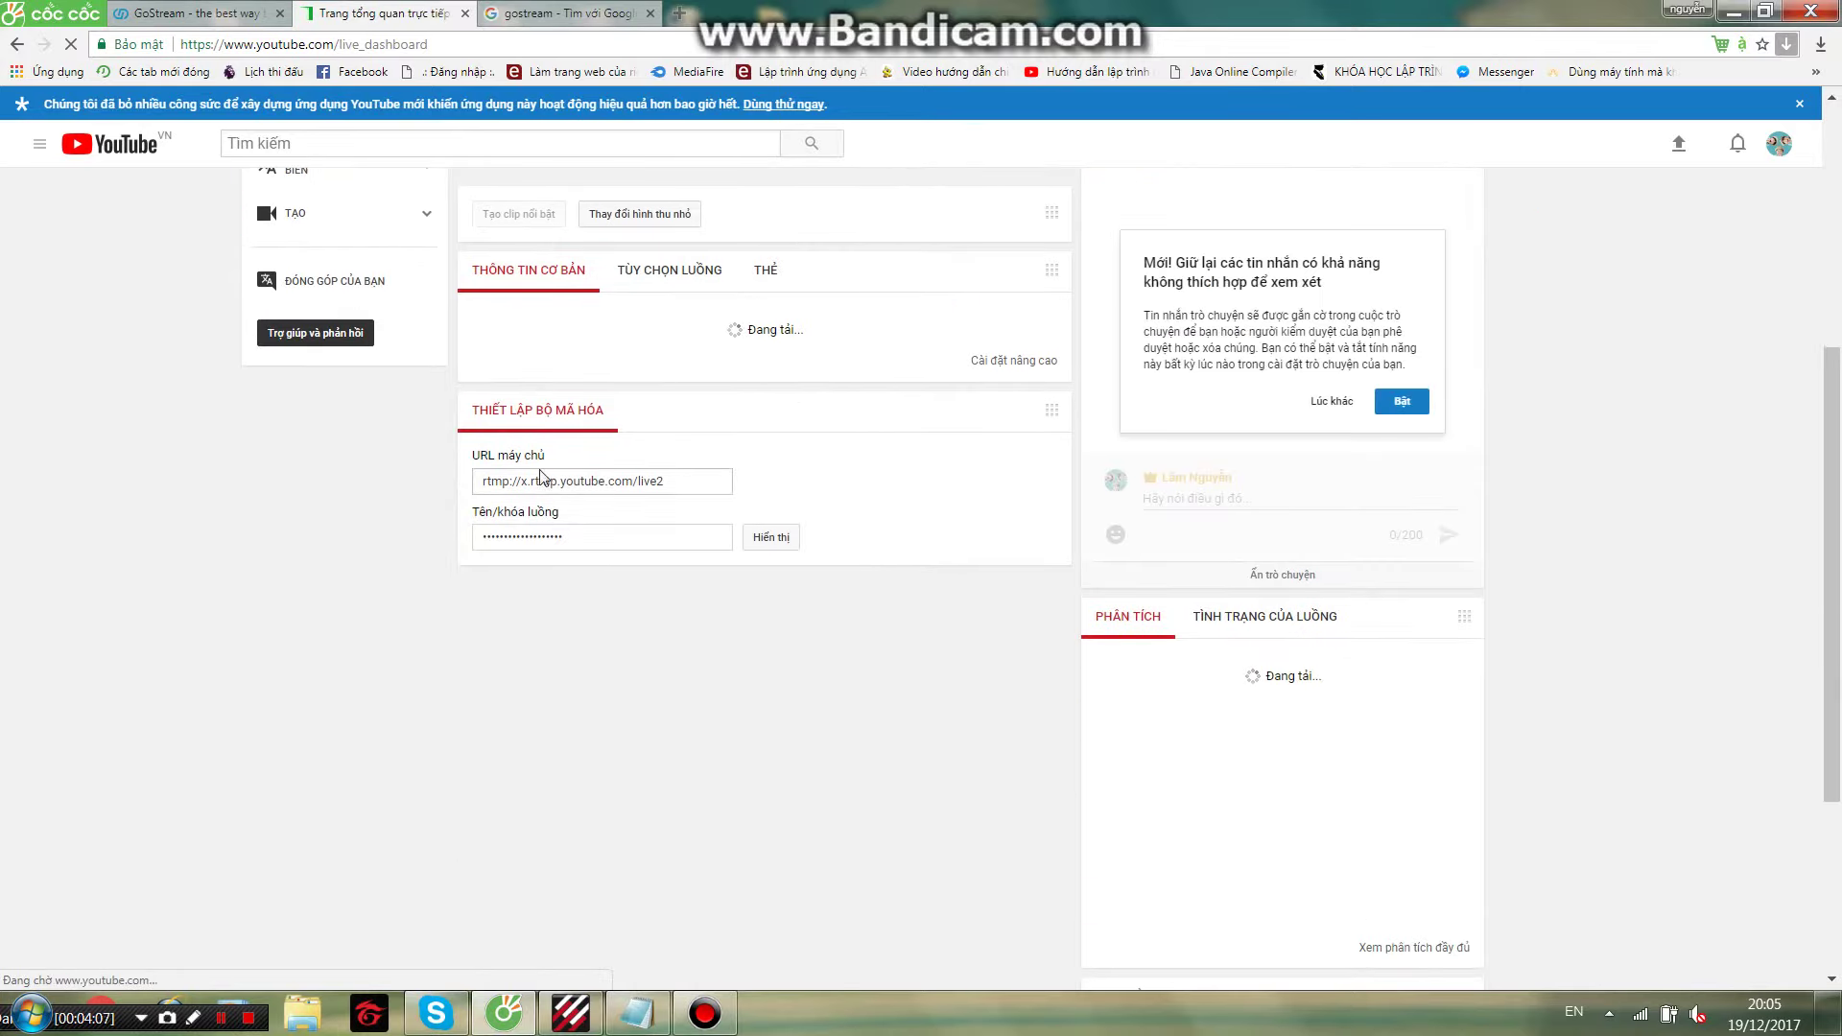
{"action": "left_click", "coordinate": [636, 1012]}
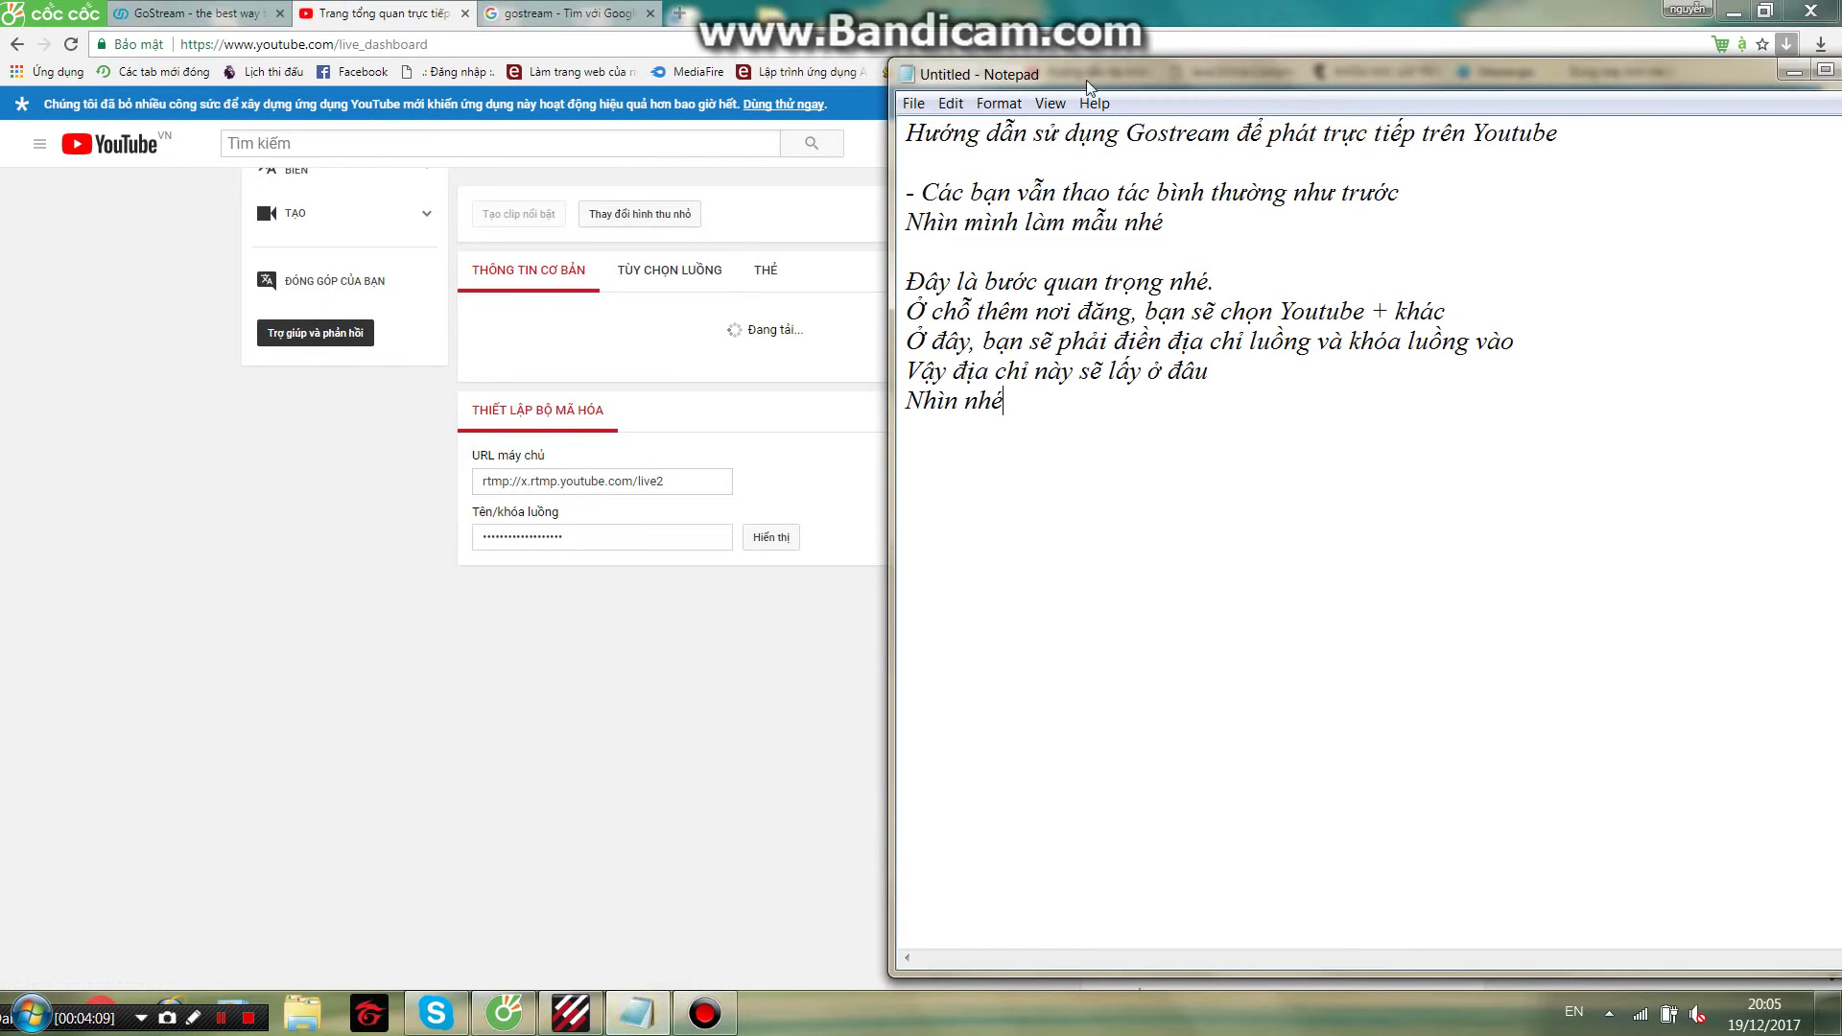
{"action": "left_click", "coordinate": [636, 1012]}
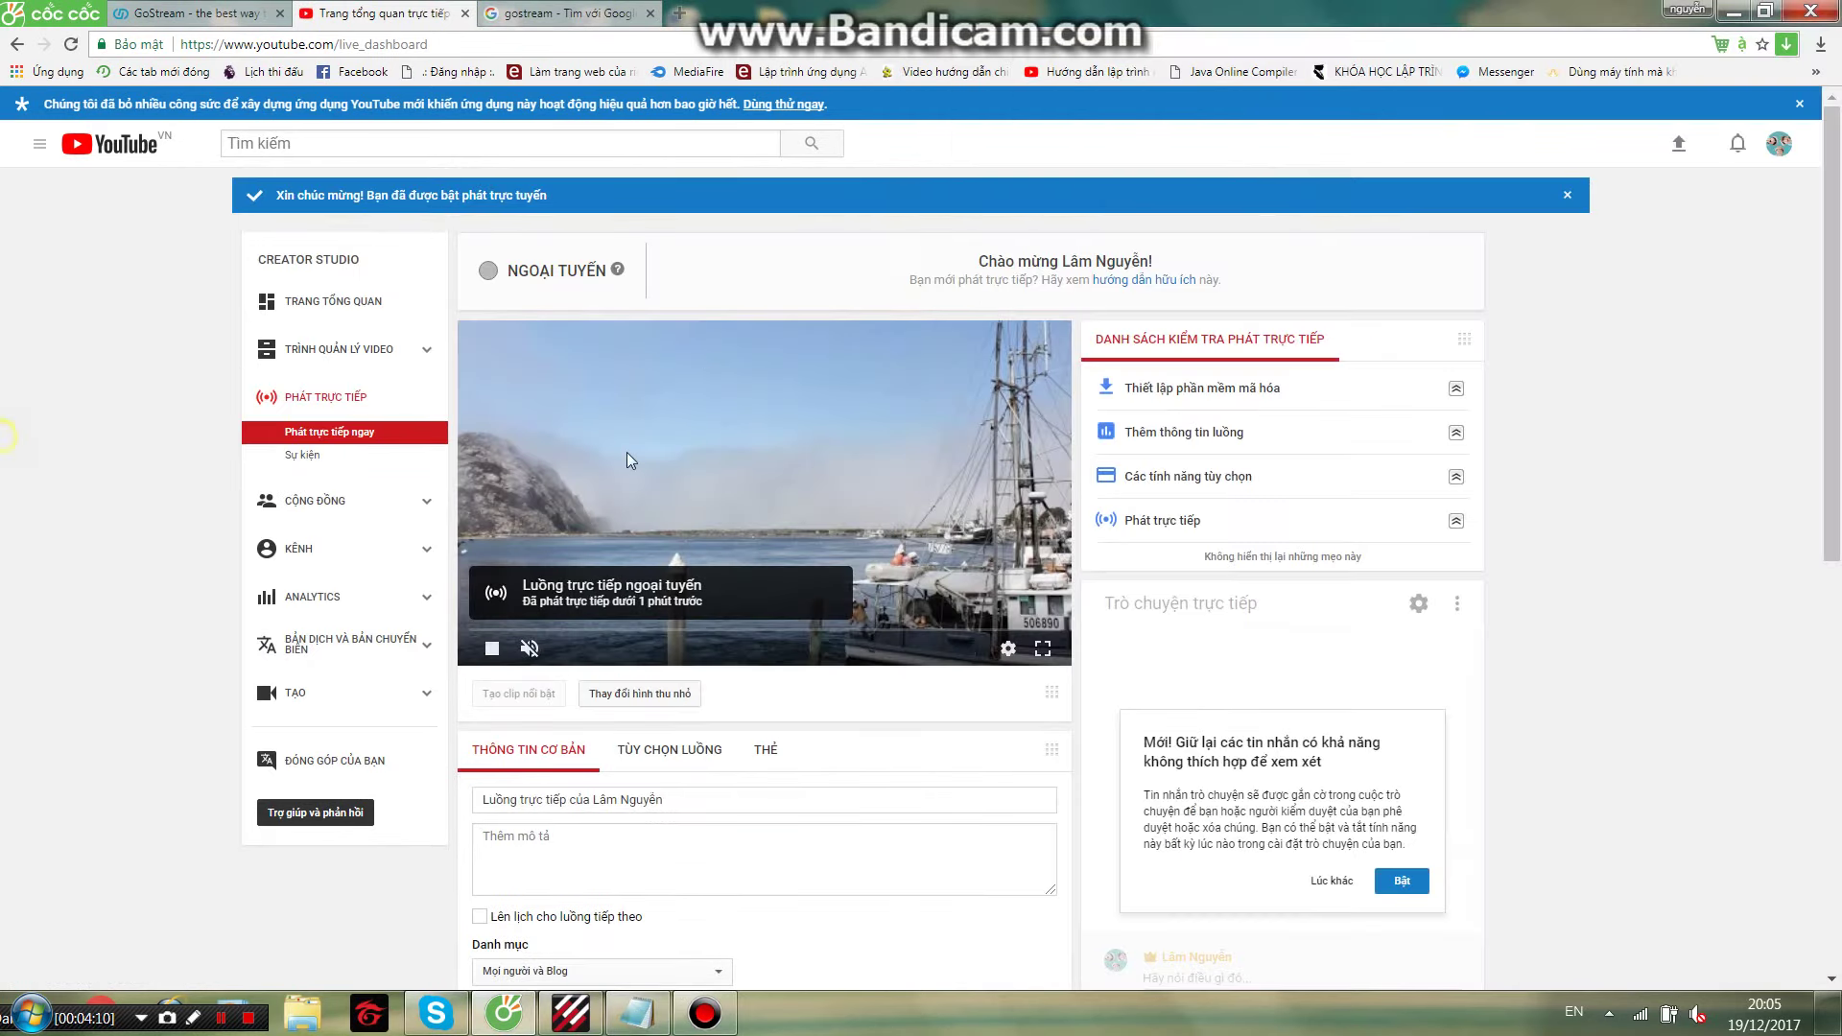
{"action": "scroll", "coordinate": [633, 462], "scroll_direction": "down", "scroll_amount": 3}
{"action": "scroll", "coordinate": [634, 462], "scroll_direction": "down", "scroll_amount": 5}
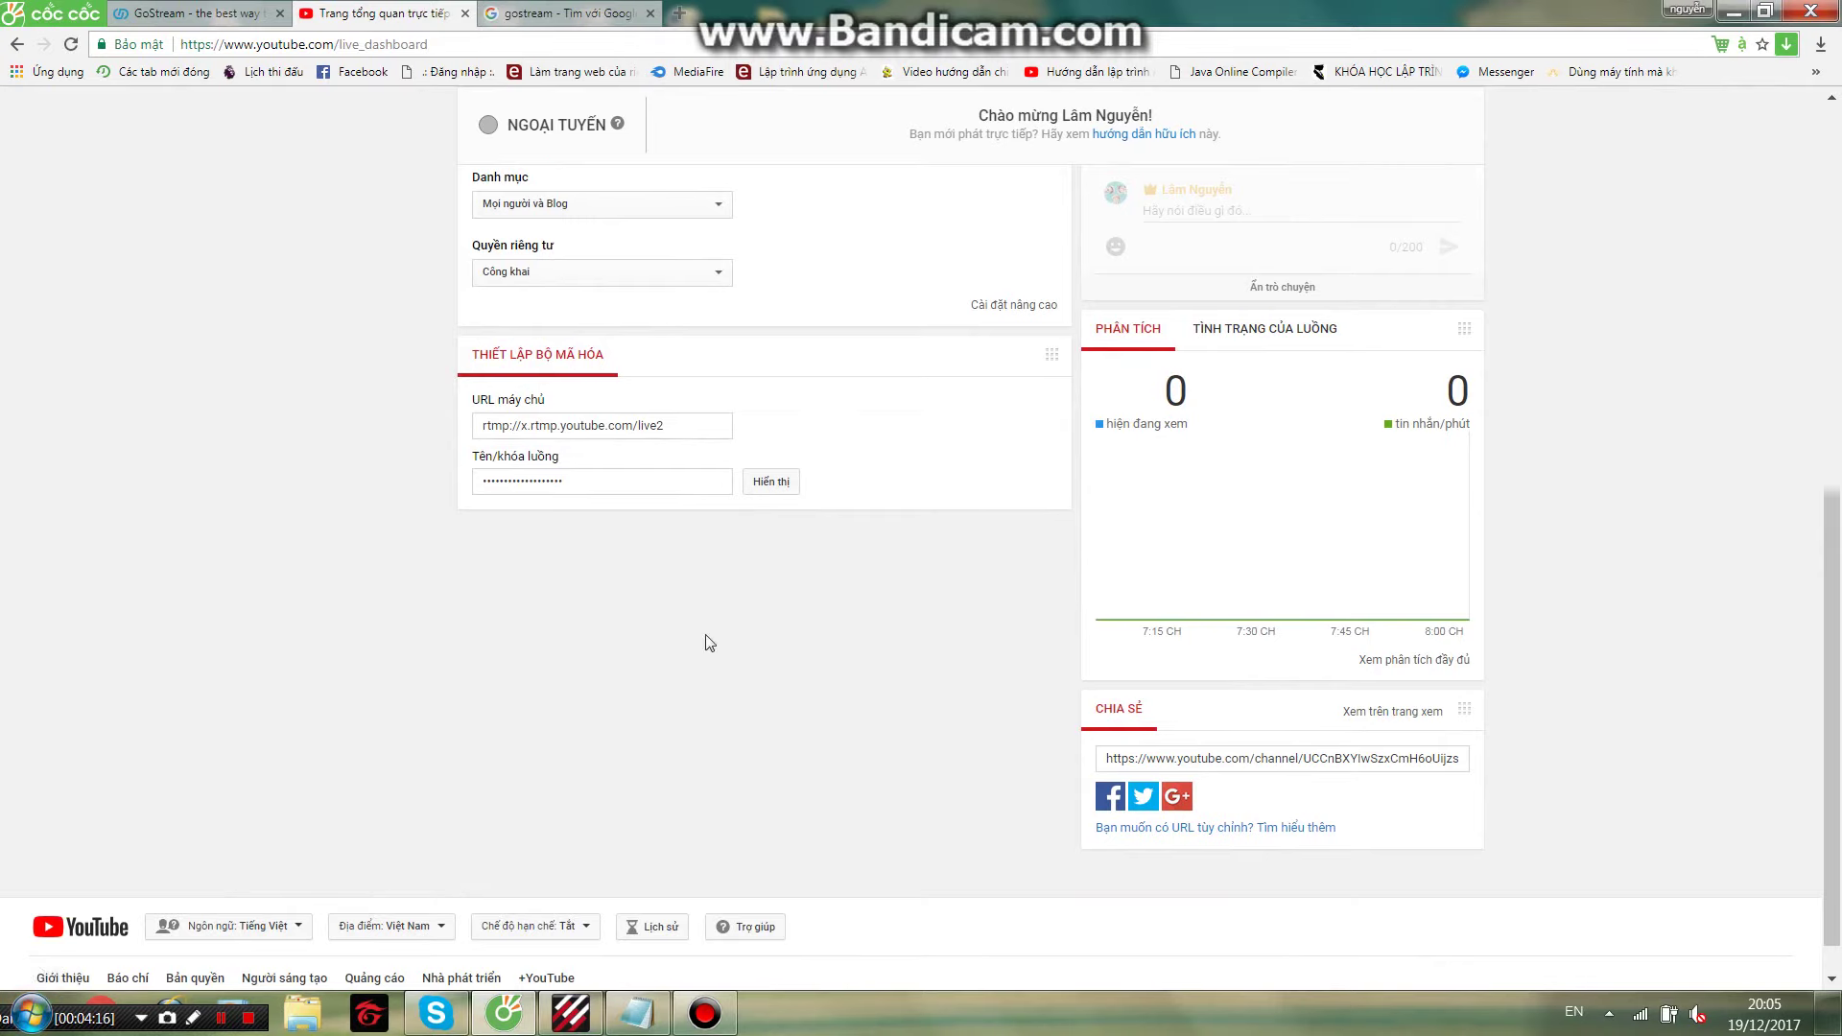
Switch to Notepad and add the line "Đây là URL máy chủ và khóa luồng"
{"action": "left_click", "coordinate": [638, 1014]}
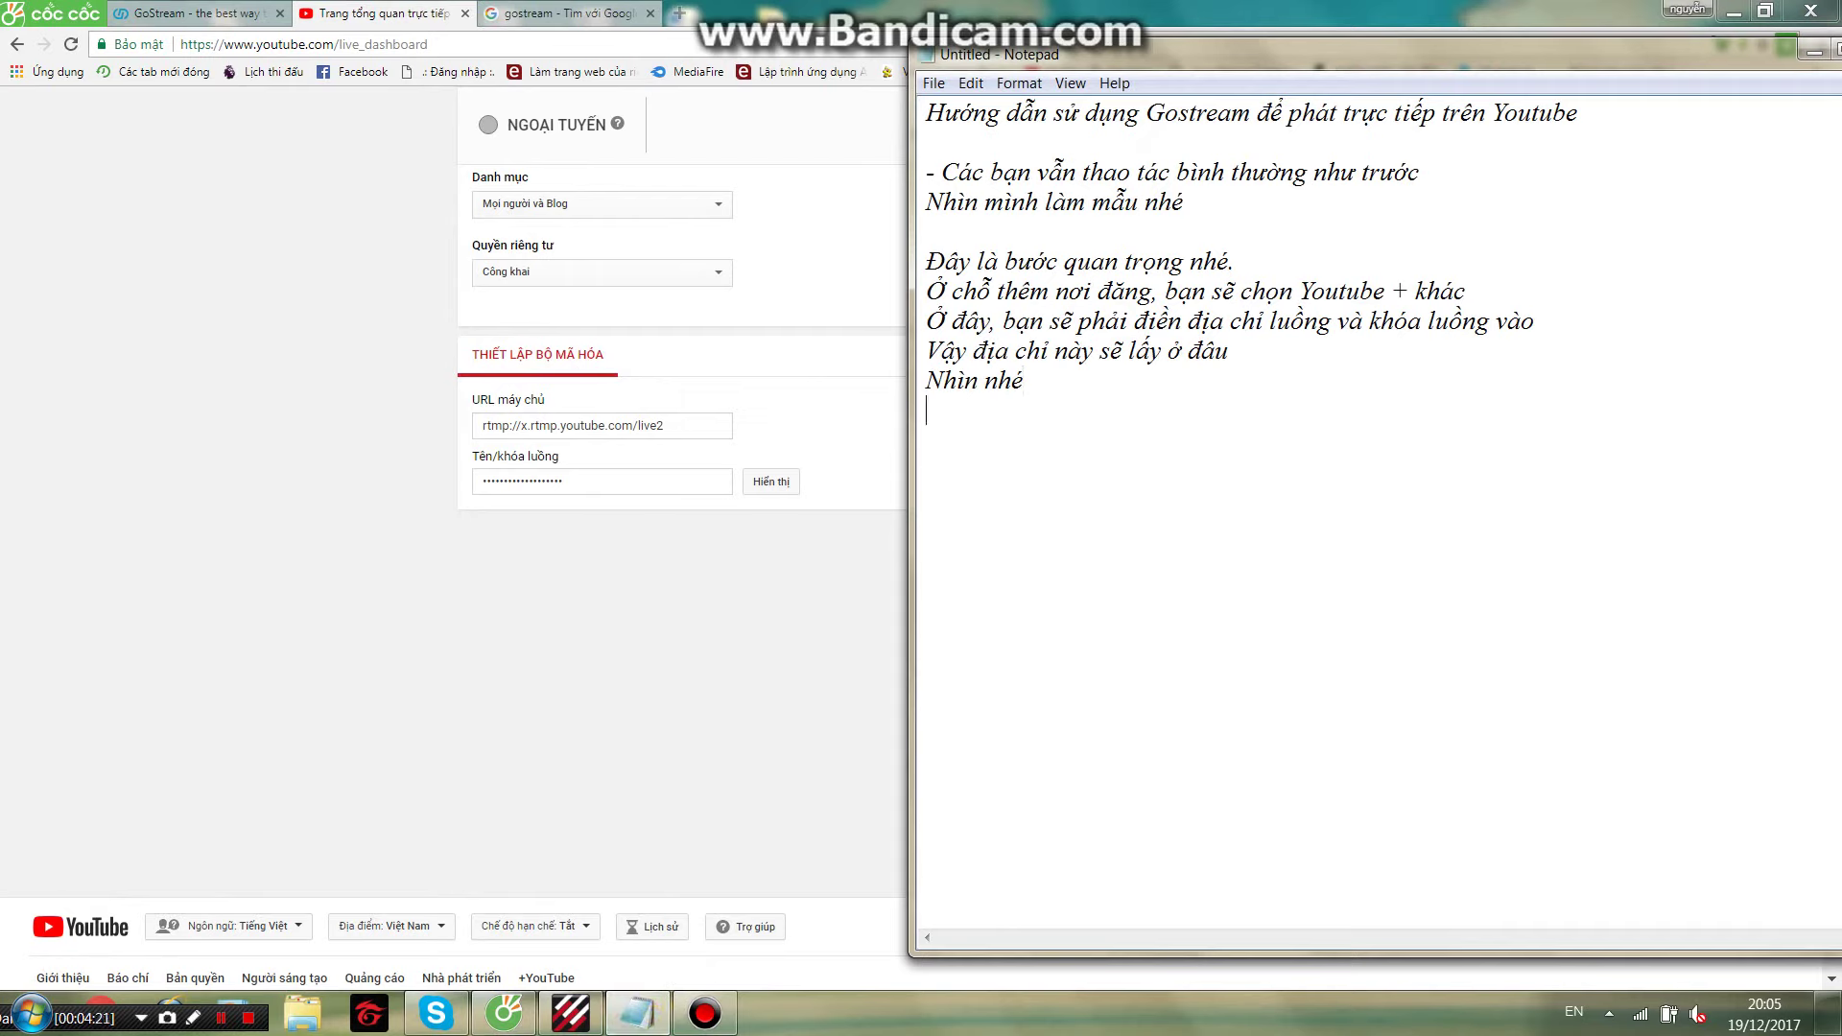
{"action": "type", "text": "Đây là"}
{"action": "type", "text": "RL m"}
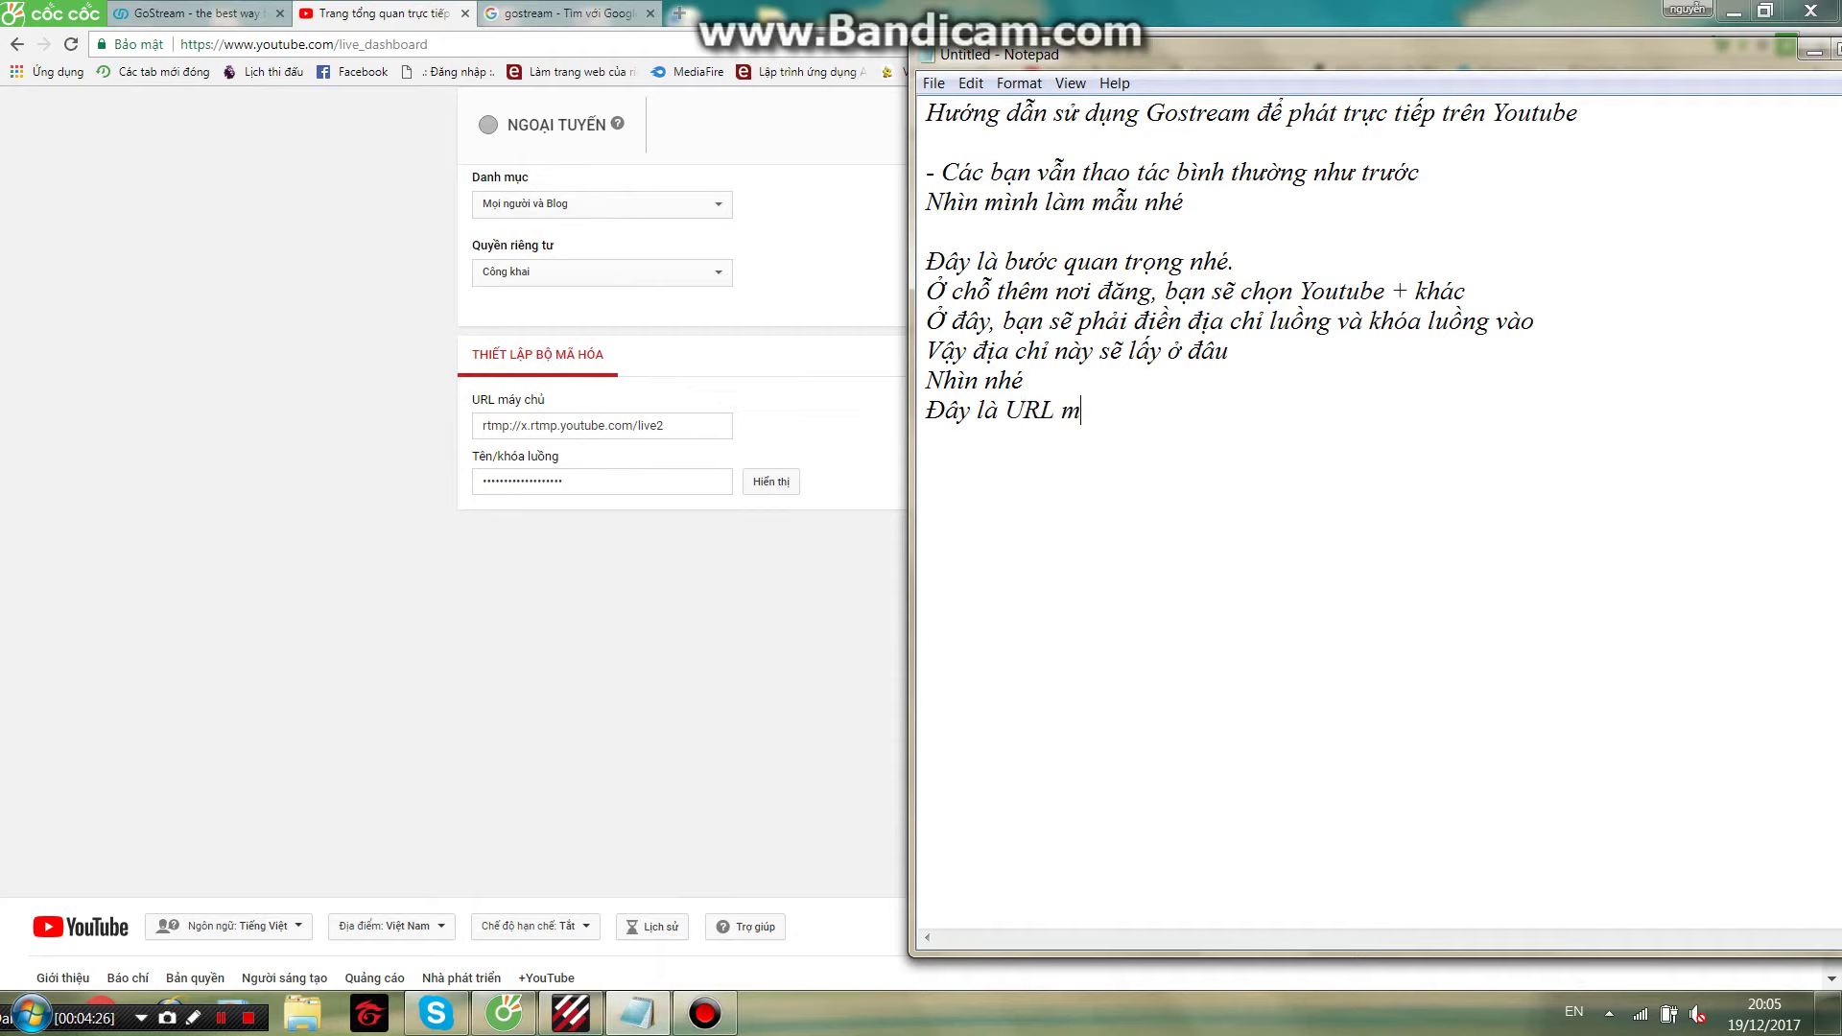
{"action": "type", "text": "áy chủ và khoa"}
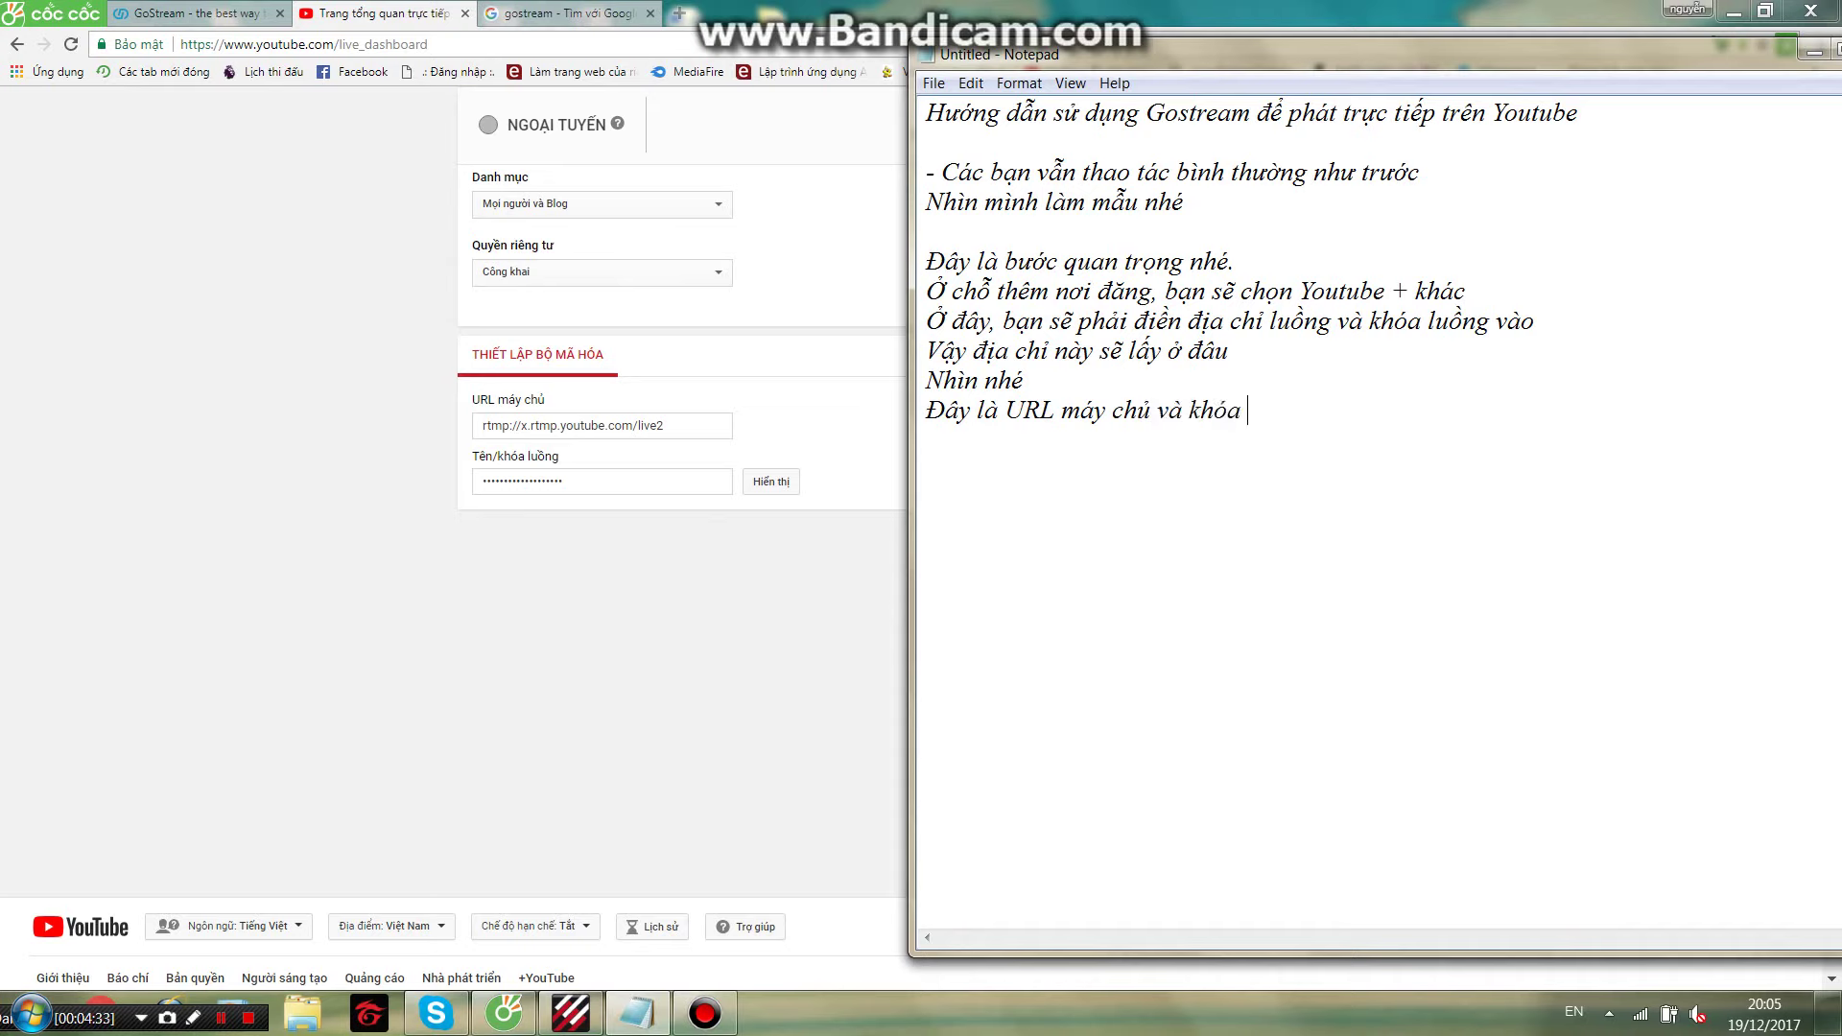
{"action": "type", "text": " luồng"}
{"action": "type", "text": "Đâu"}
{"action": "type", "text": " tiên"}
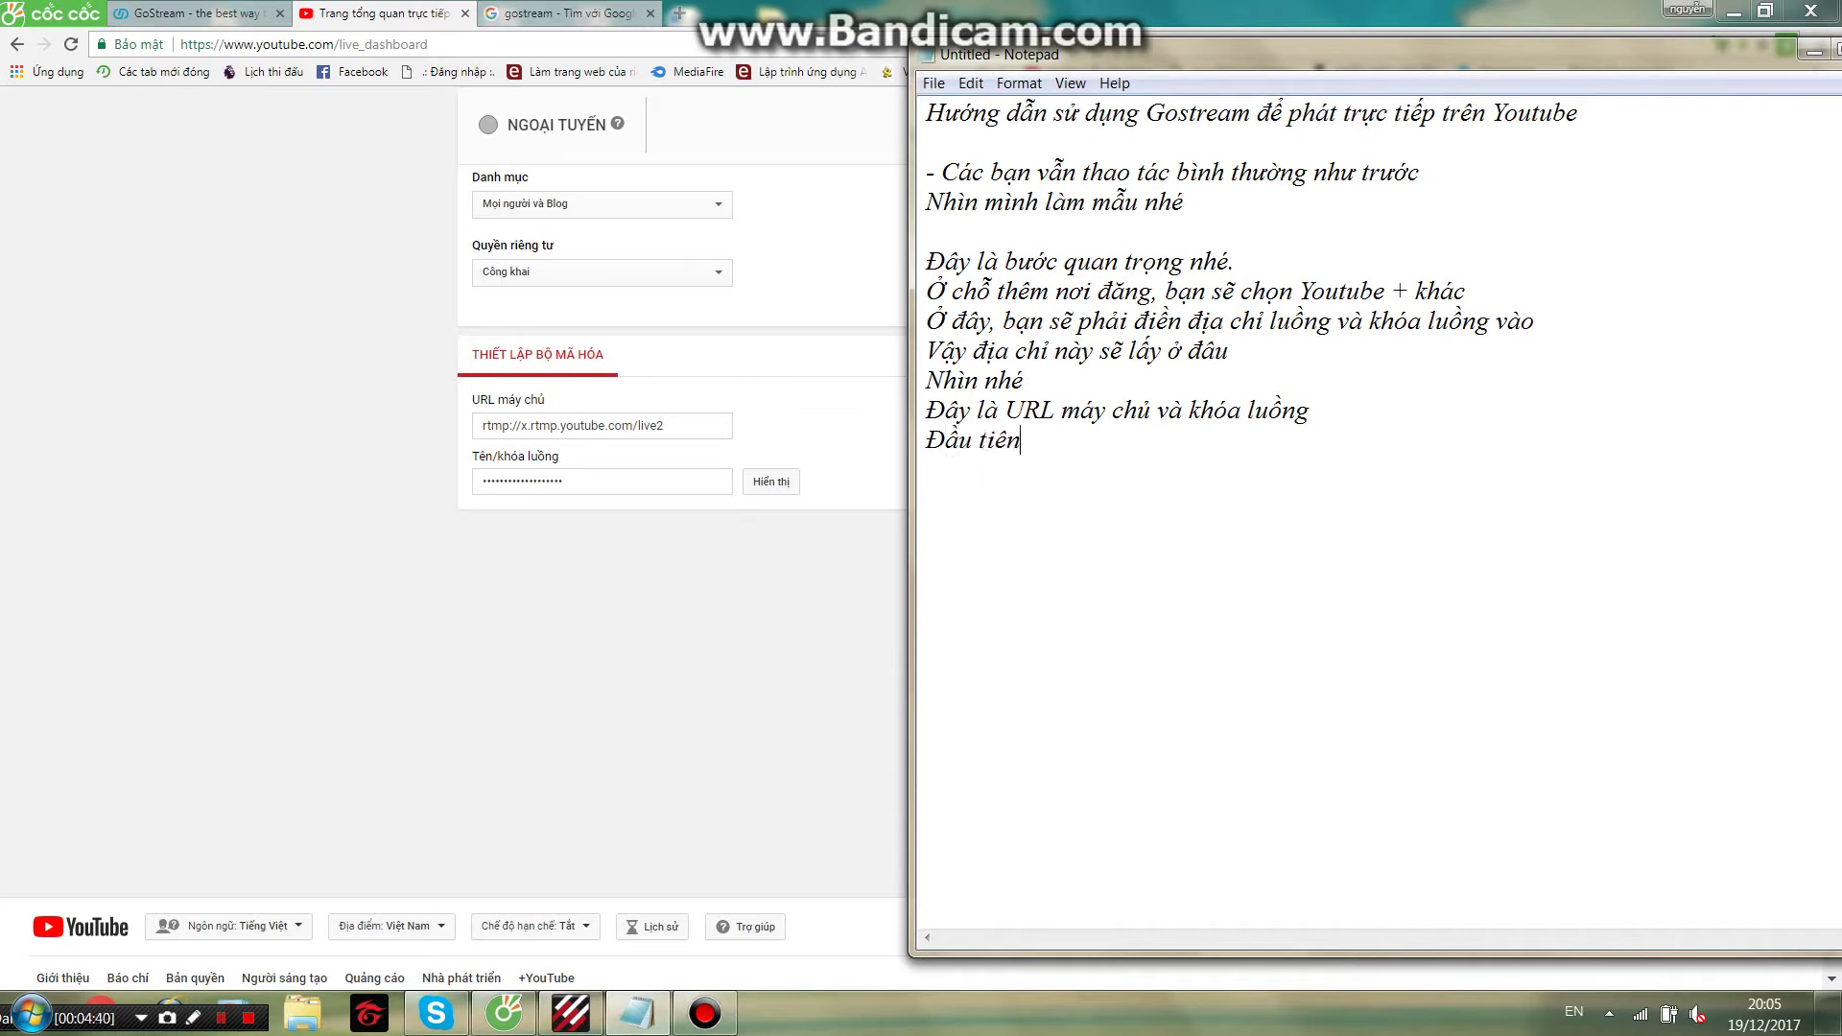
{"action": "key", "text": "BackSpace"}
{"action": "key", "text": "BackSpace"}
{"action": "key", "text": "BackSpace"}
{"action": "key", "text": "BackSpace"}
{"action": "key", "text": "BackSpace"}
{"action": "key", "text": "BackSpace"}
{"action": "key", "text": "BackSpace"}
{"action": "key", "text": "BackSpace"}
Add the line "vậy thì địa chỉ đó sẽ là:" to the note
{"action": "type", "text": "vaậy thì đi"}
{"action": "type", "text": "a chỉ "}
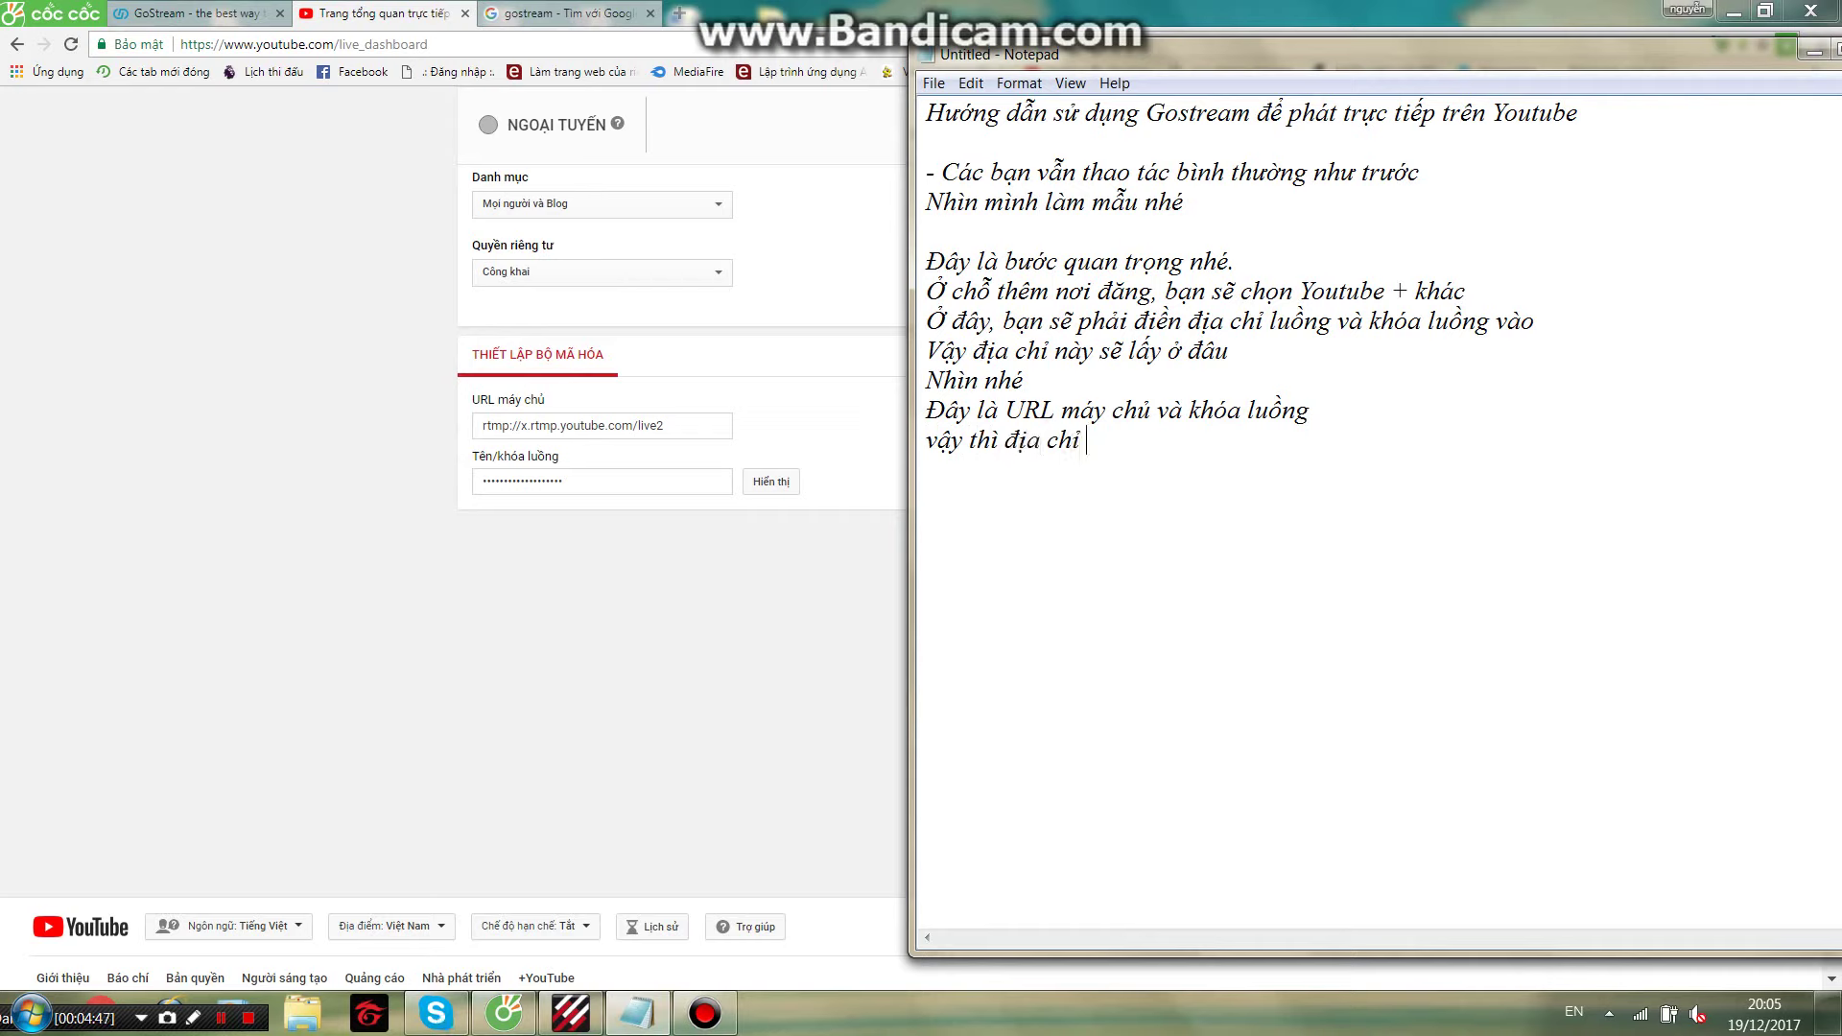
{"action": "type", "text": "đó sẽ là:"}
Copy the server URL from YouTube's encoder setup into the note and end it with a slash, giving "rtmp://x.rtmp.youtube.com/live2/"
{"action": "left_click", "coordinate": [661, 434]}
{"action": "left_click", "coordinate": [772, 485]}
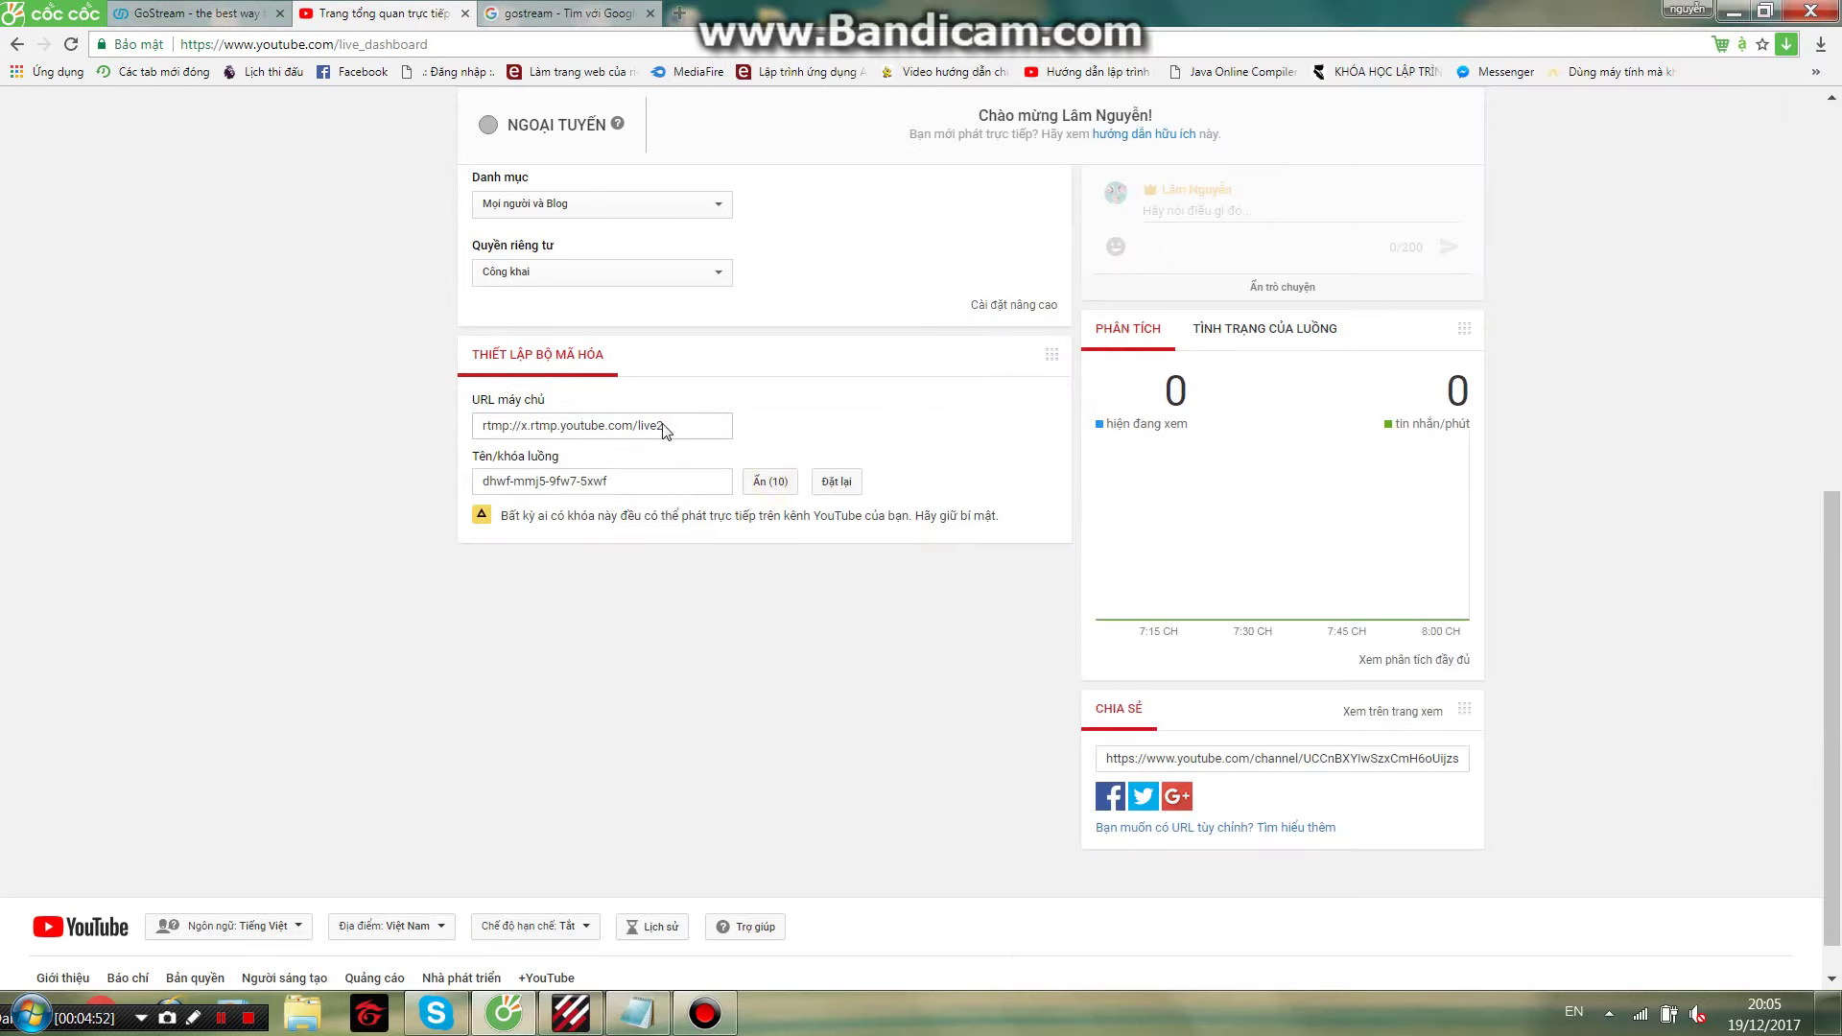
{"action": "left_click", "coordinate": [662, 431]}
{"action": "right_click", "coordinate": [602, 435]}
{"action": "left_click", "coordinate": [629, 447]}
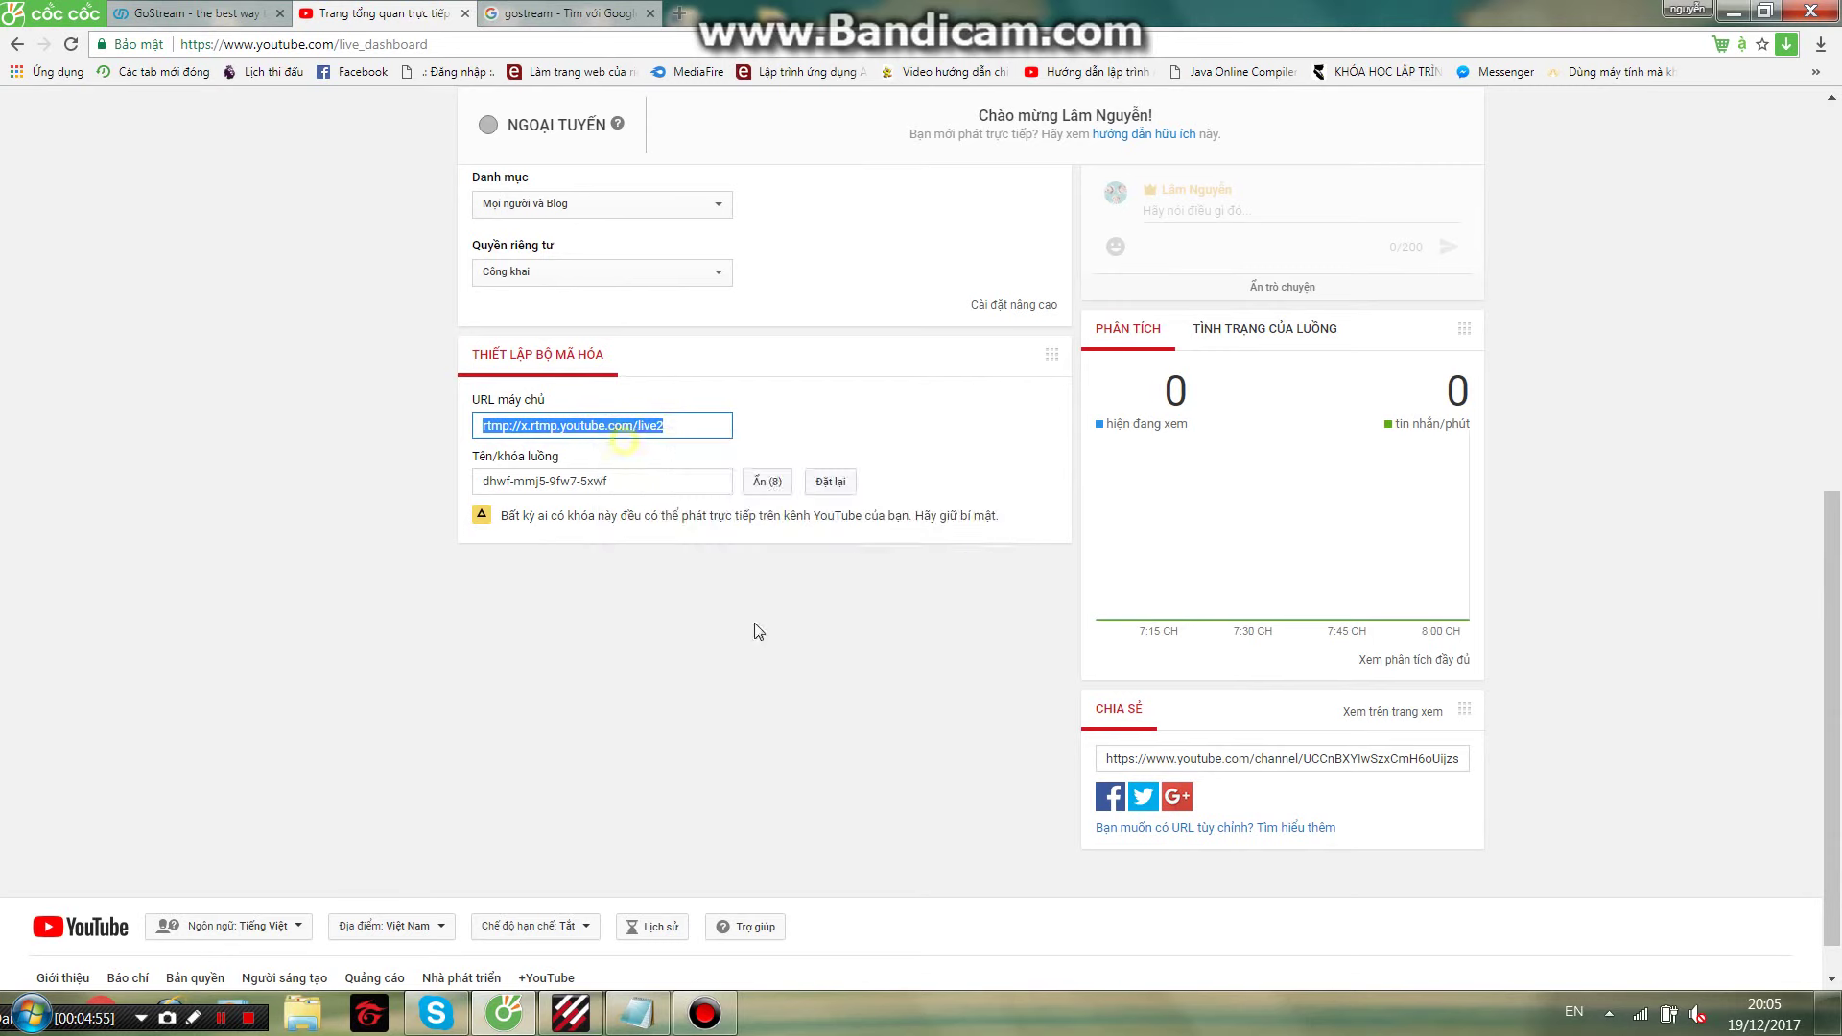
{"action": "left_click", "coordinate": [636, 1013]}
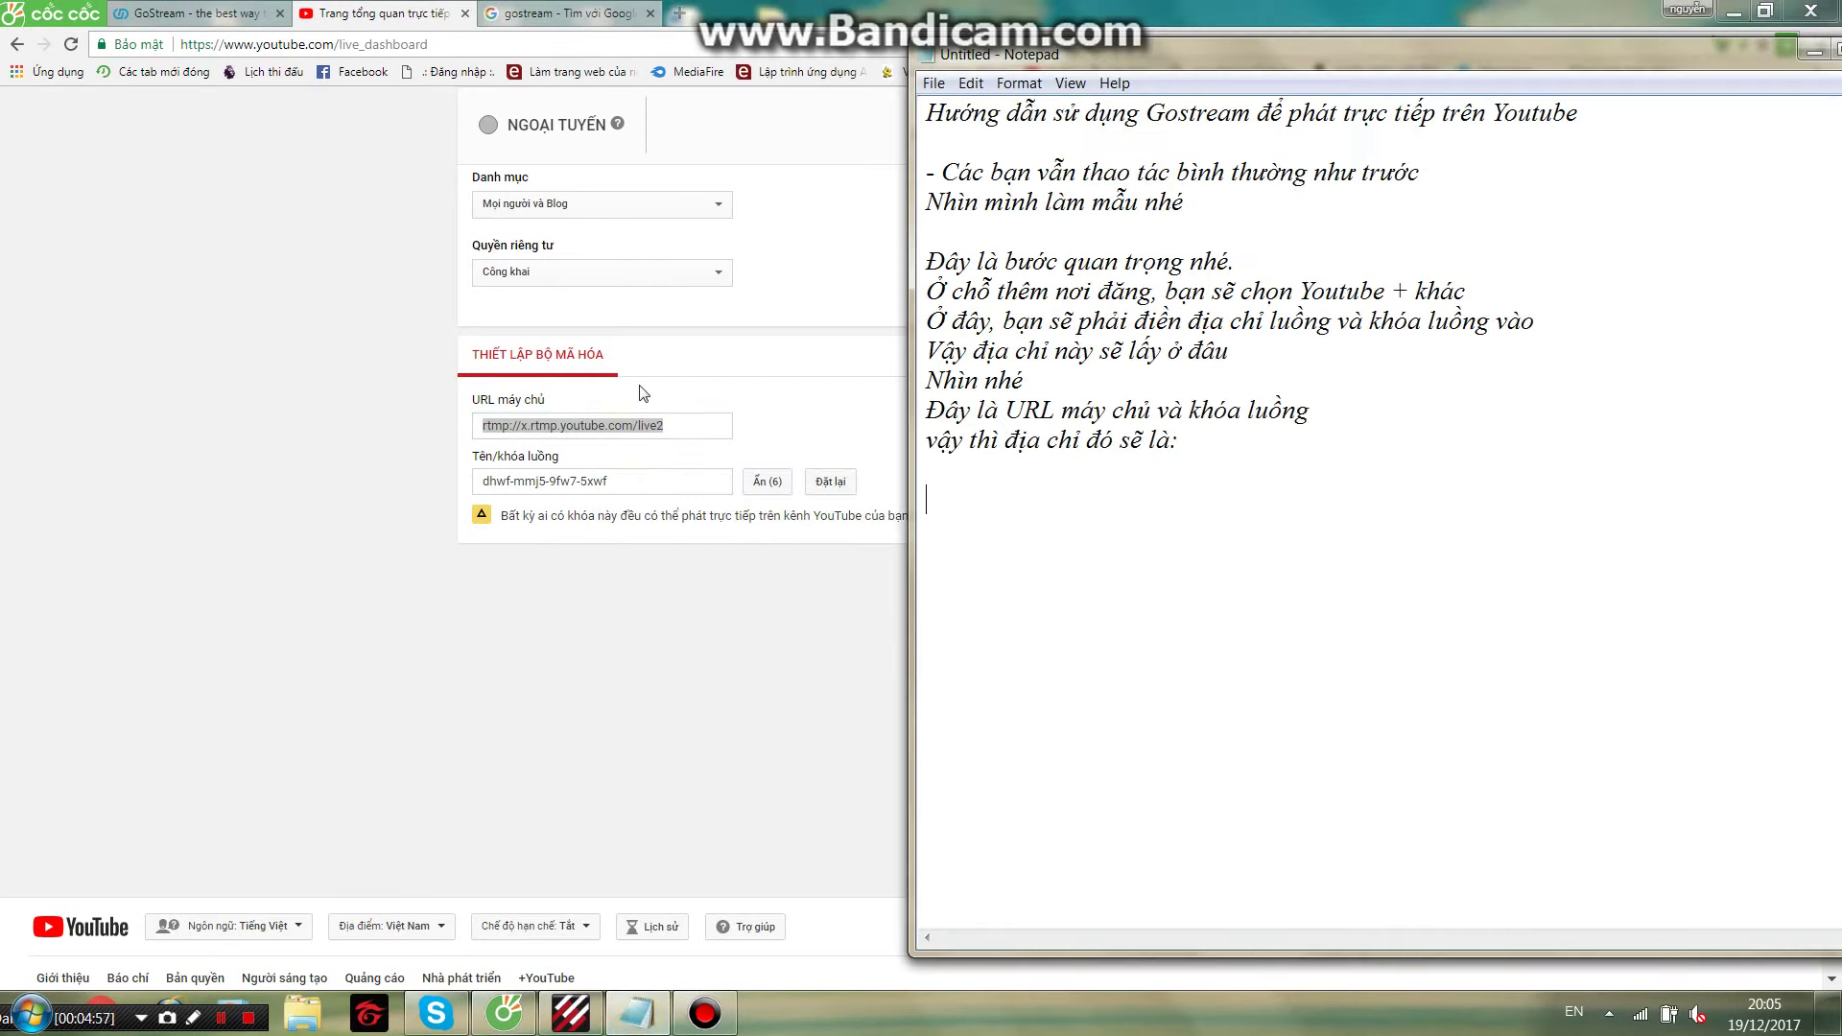
{"action": "right_click", "coordinate": [595, 429]}
{"action": "left_click", "coordinate": [617, 443]}
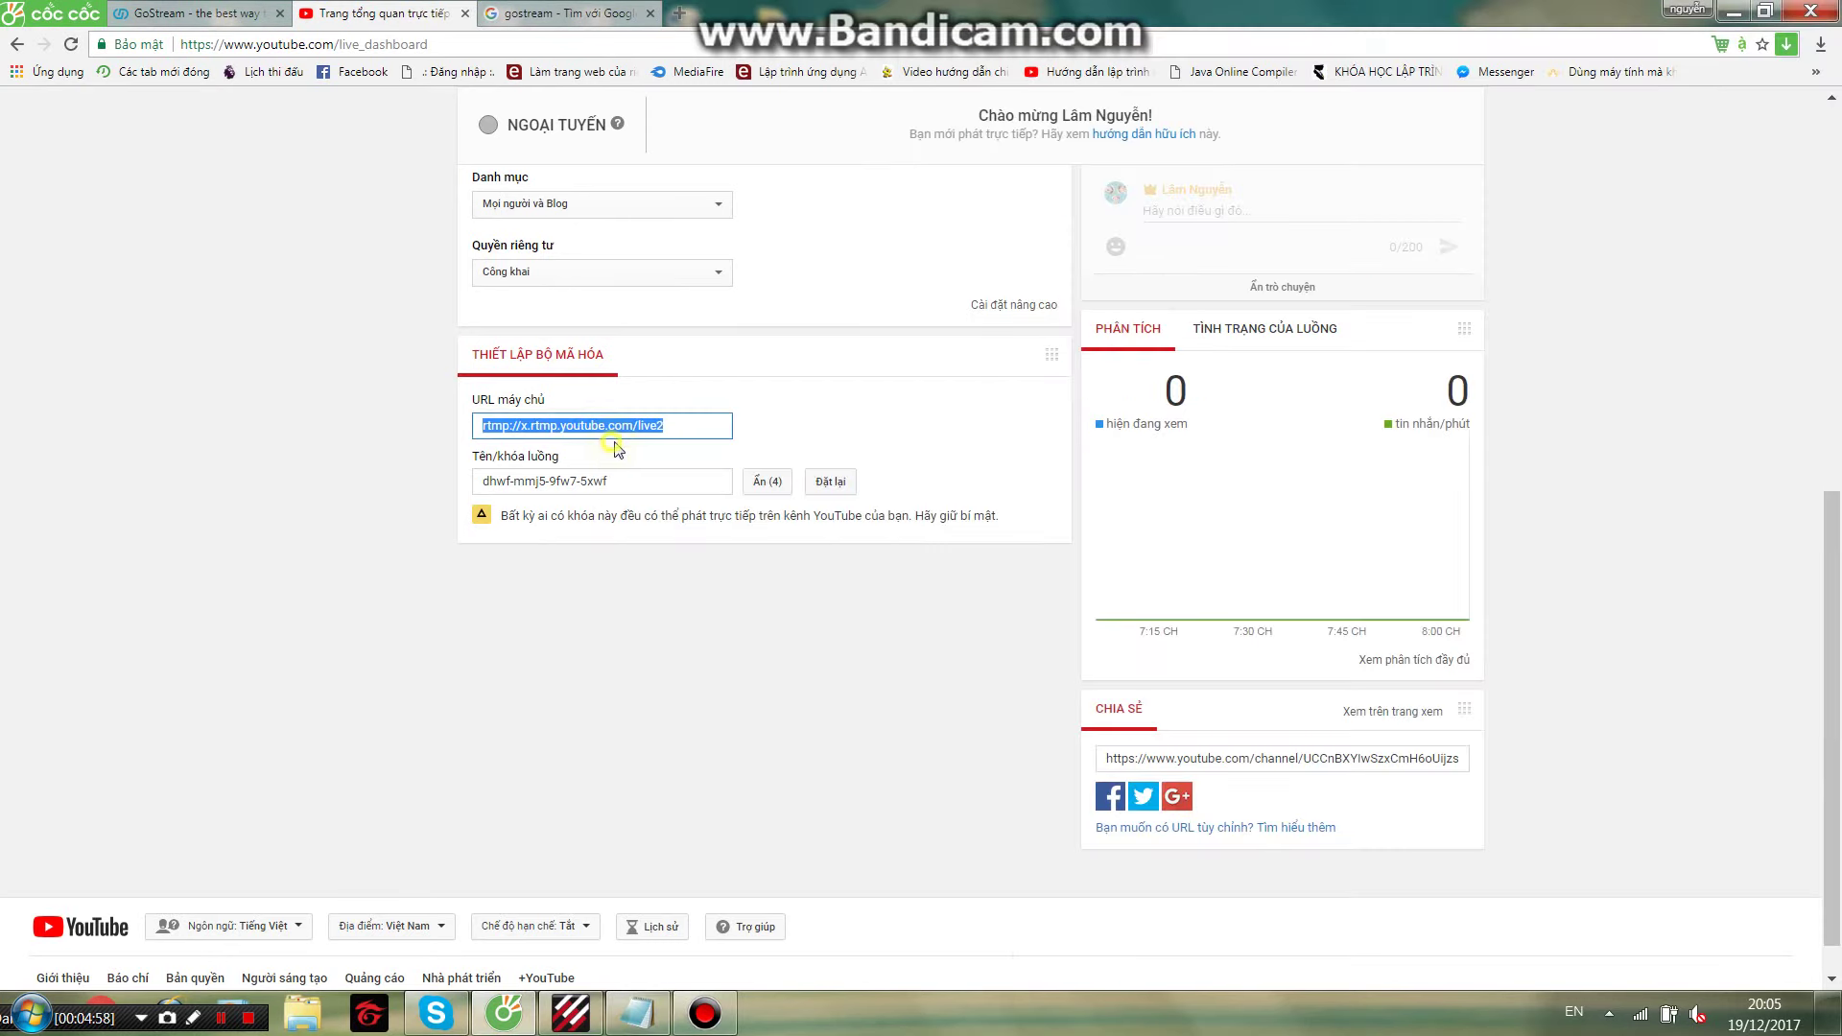
{"action": "left_click", "coordinate": [636, 1013]}
{"action": "right_click", "coordinate": [962, 503]}
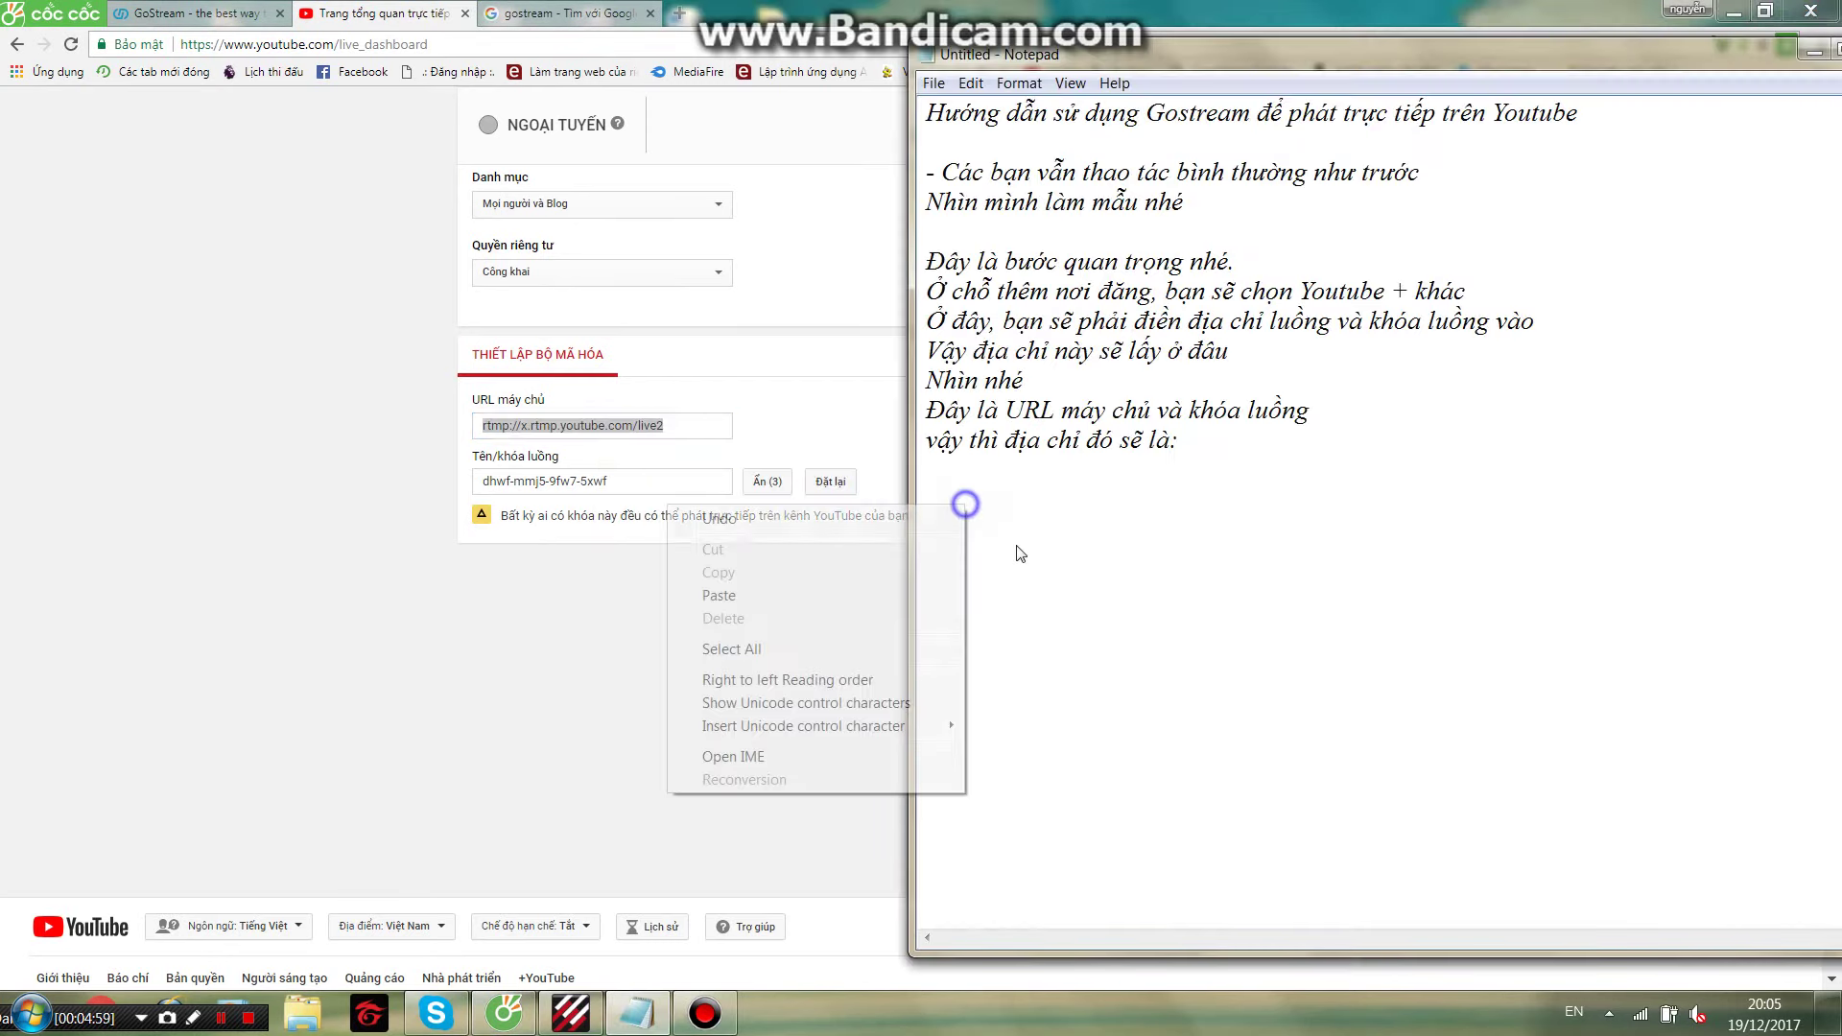
{"action": "left_click", "coordinate": [821, 607]}
{"action": "type", "text": "//x.rtmp.youtube.com/live2/"}
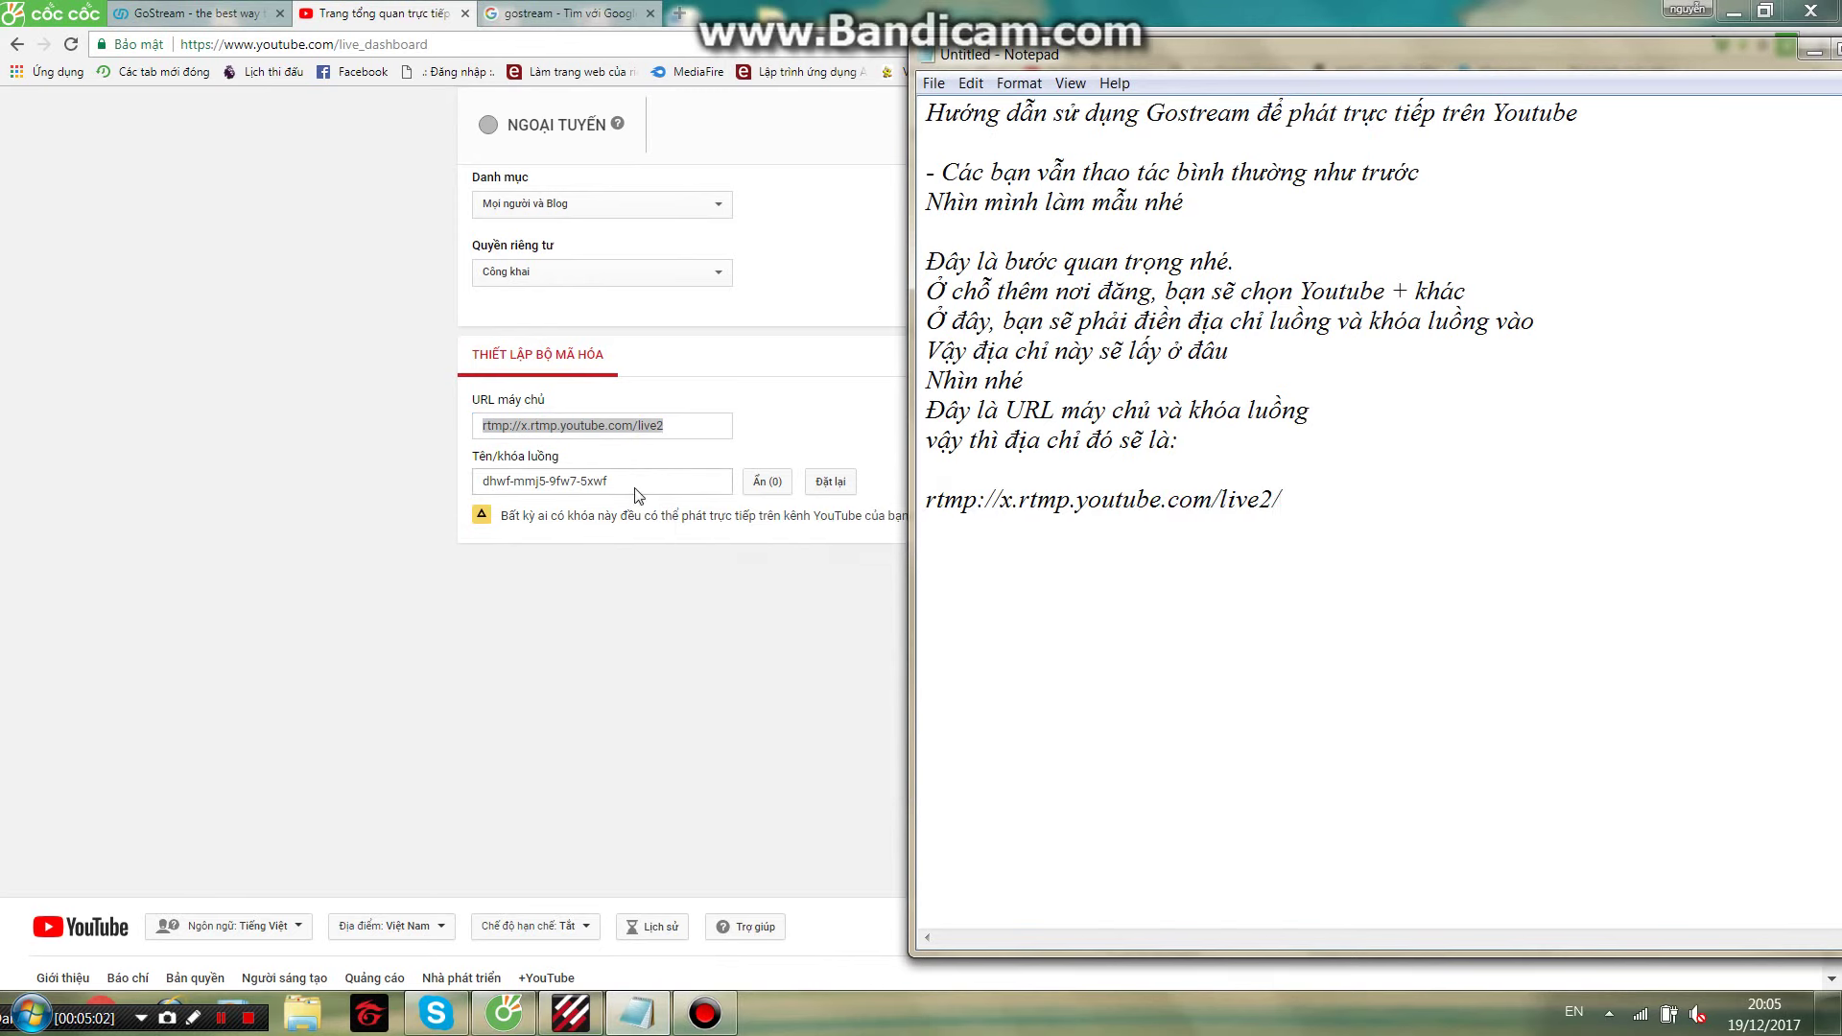
Reveal the stream key in YouTube's encoder setup and copy it into the note directly after the server URL's slash
{"action": "left_click", "coordinate": [744, 488]}
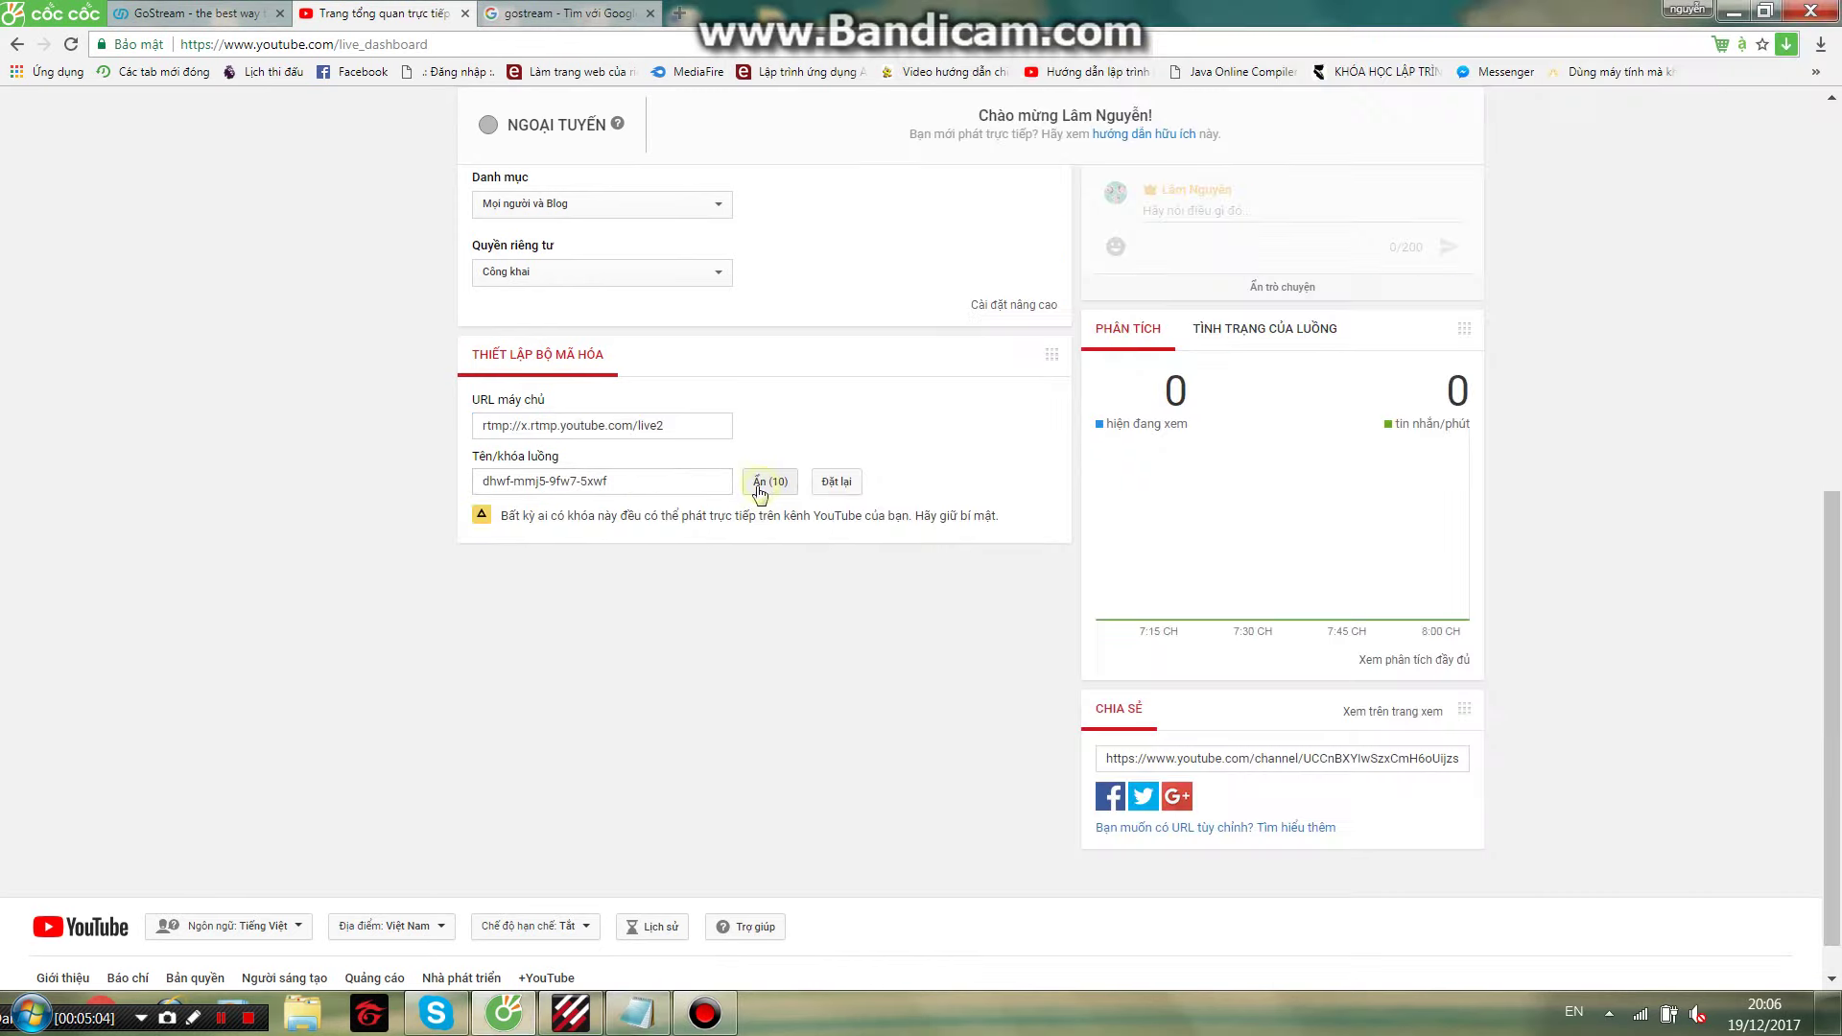
{"action": "triple_click", "coordinate": [633, 483]}
{"action": "right_click", "coordinate": [588, 489]}
{"action": "left_click", "coordinate": [619, 497]}
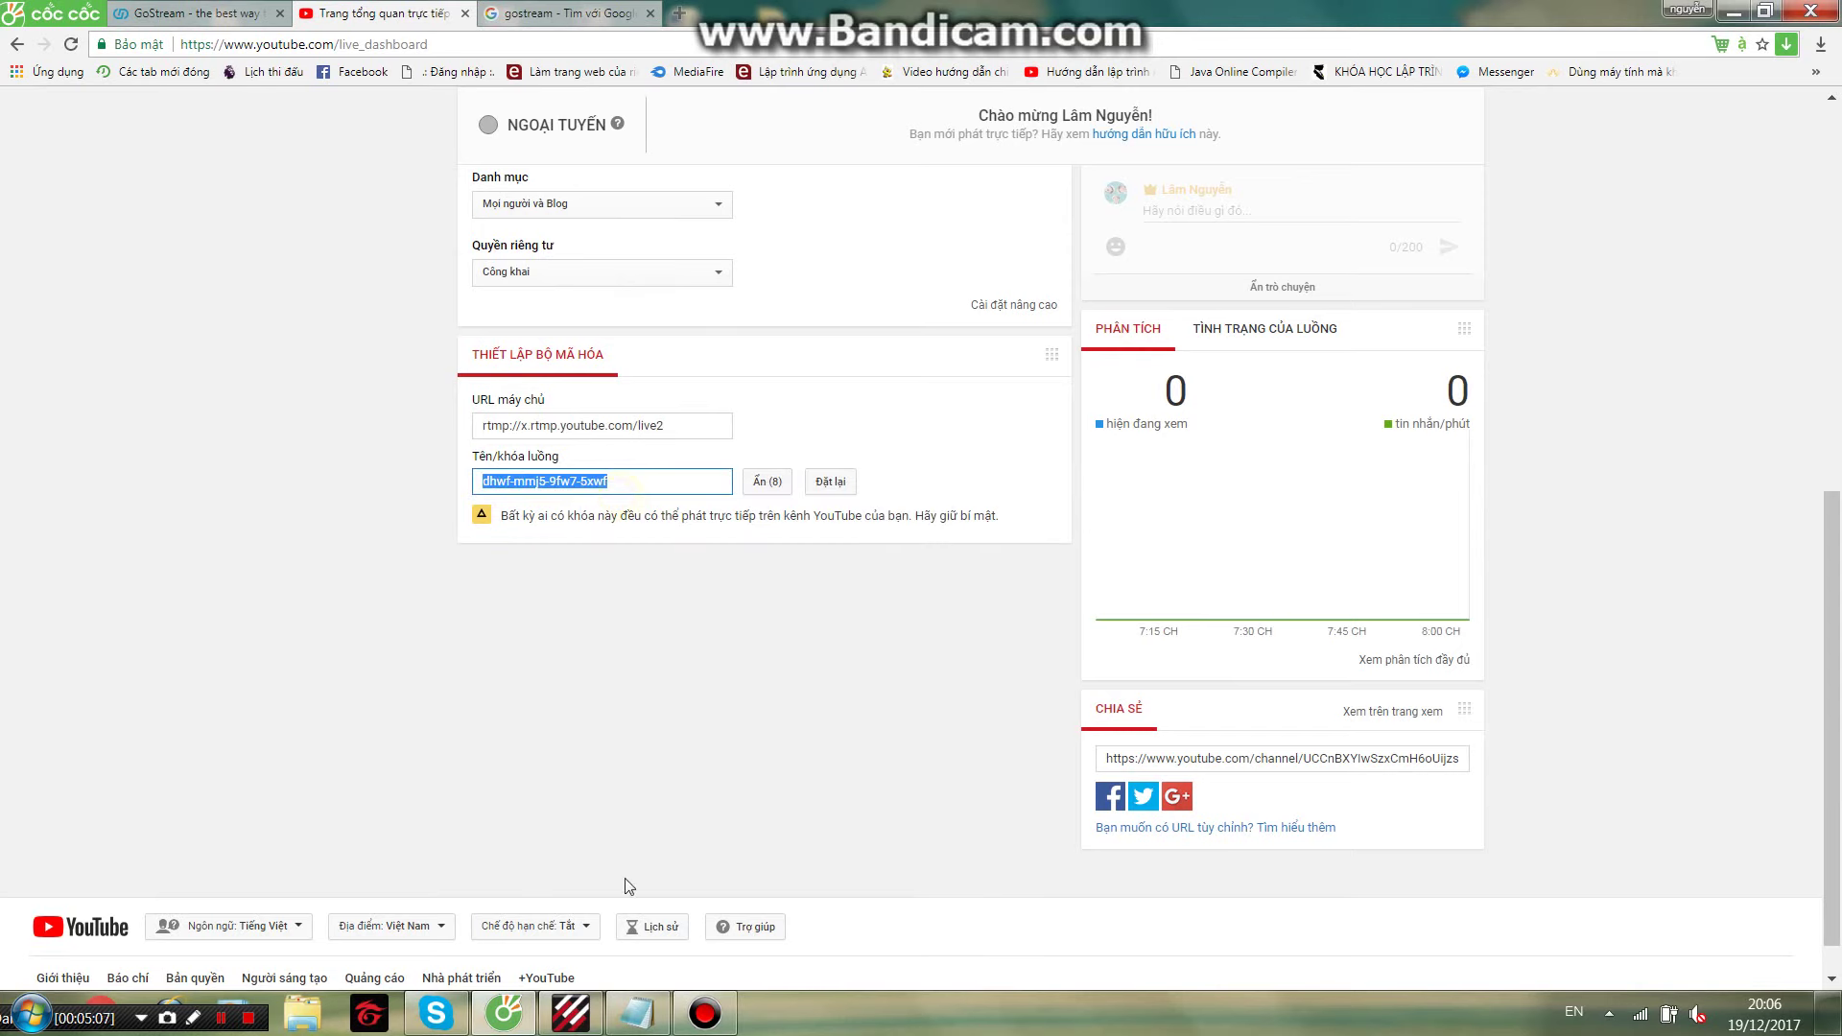
{"action": "left_click", "coordinate": [636, 1013]}
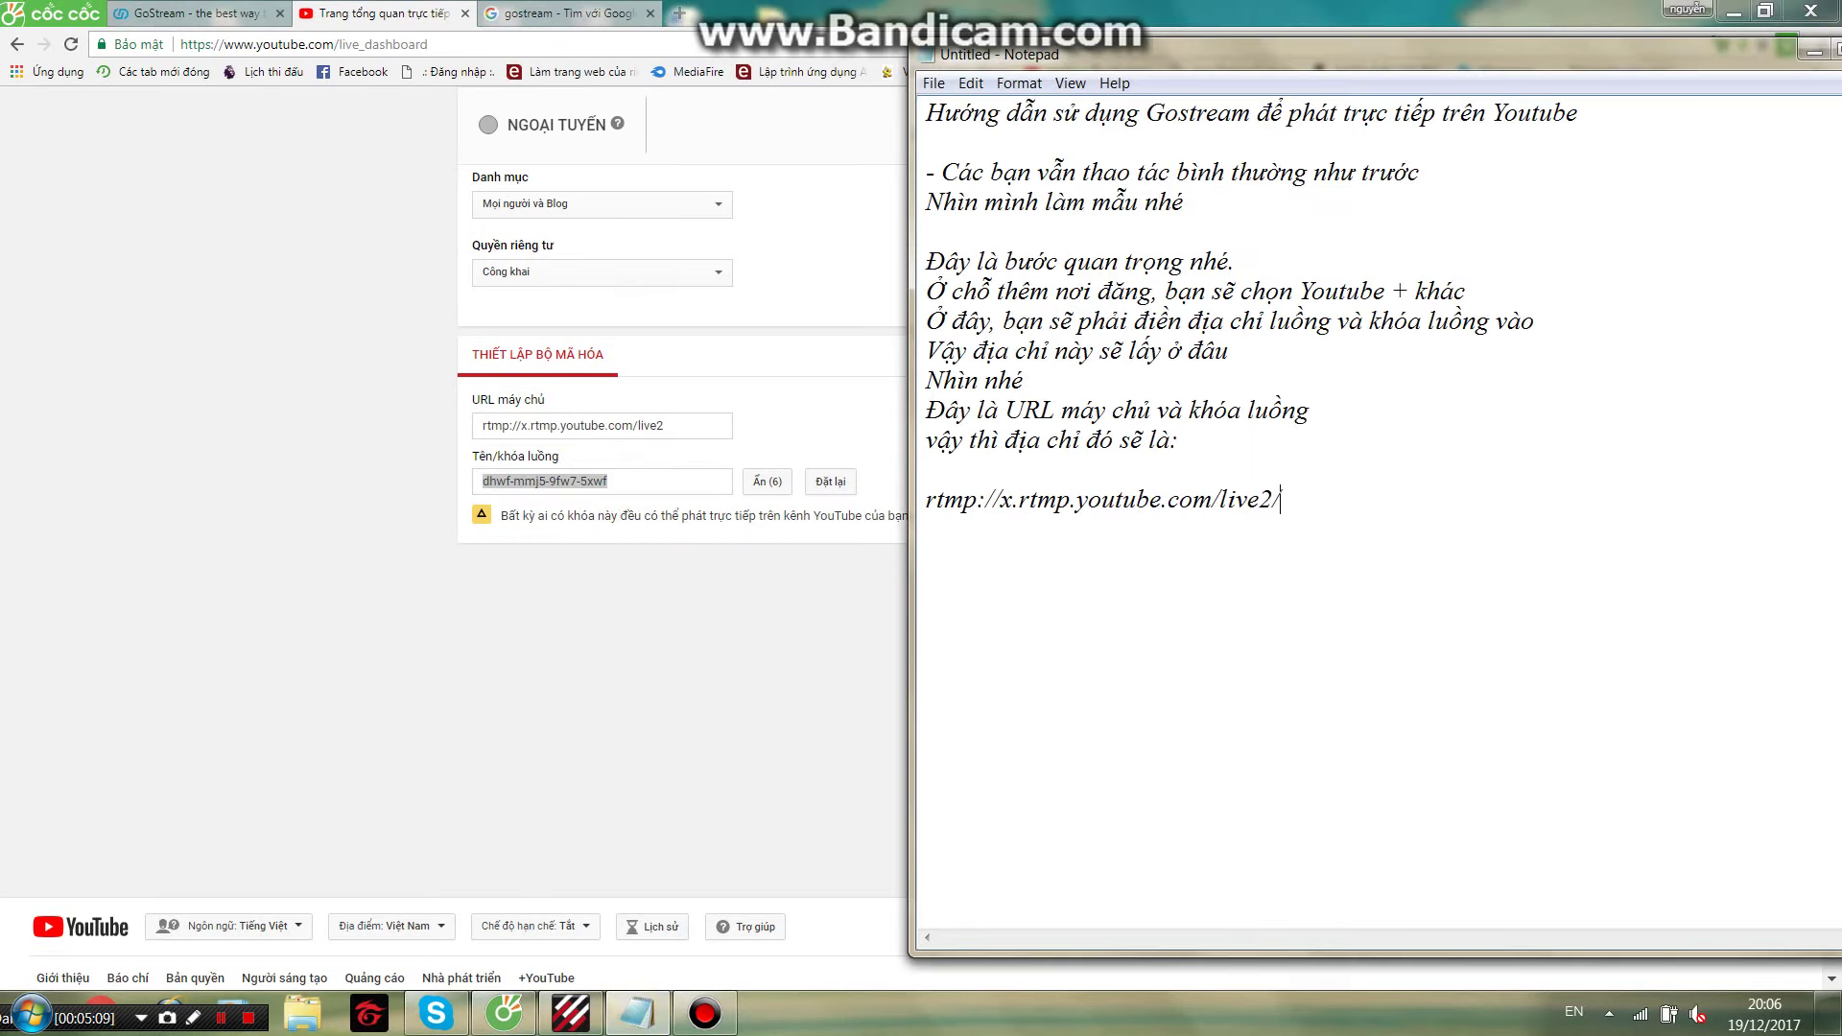
{"action": "right_click", "coordinate": [1349, 502]}
{"action": "left_click", "coordinate": [1201, 590]}
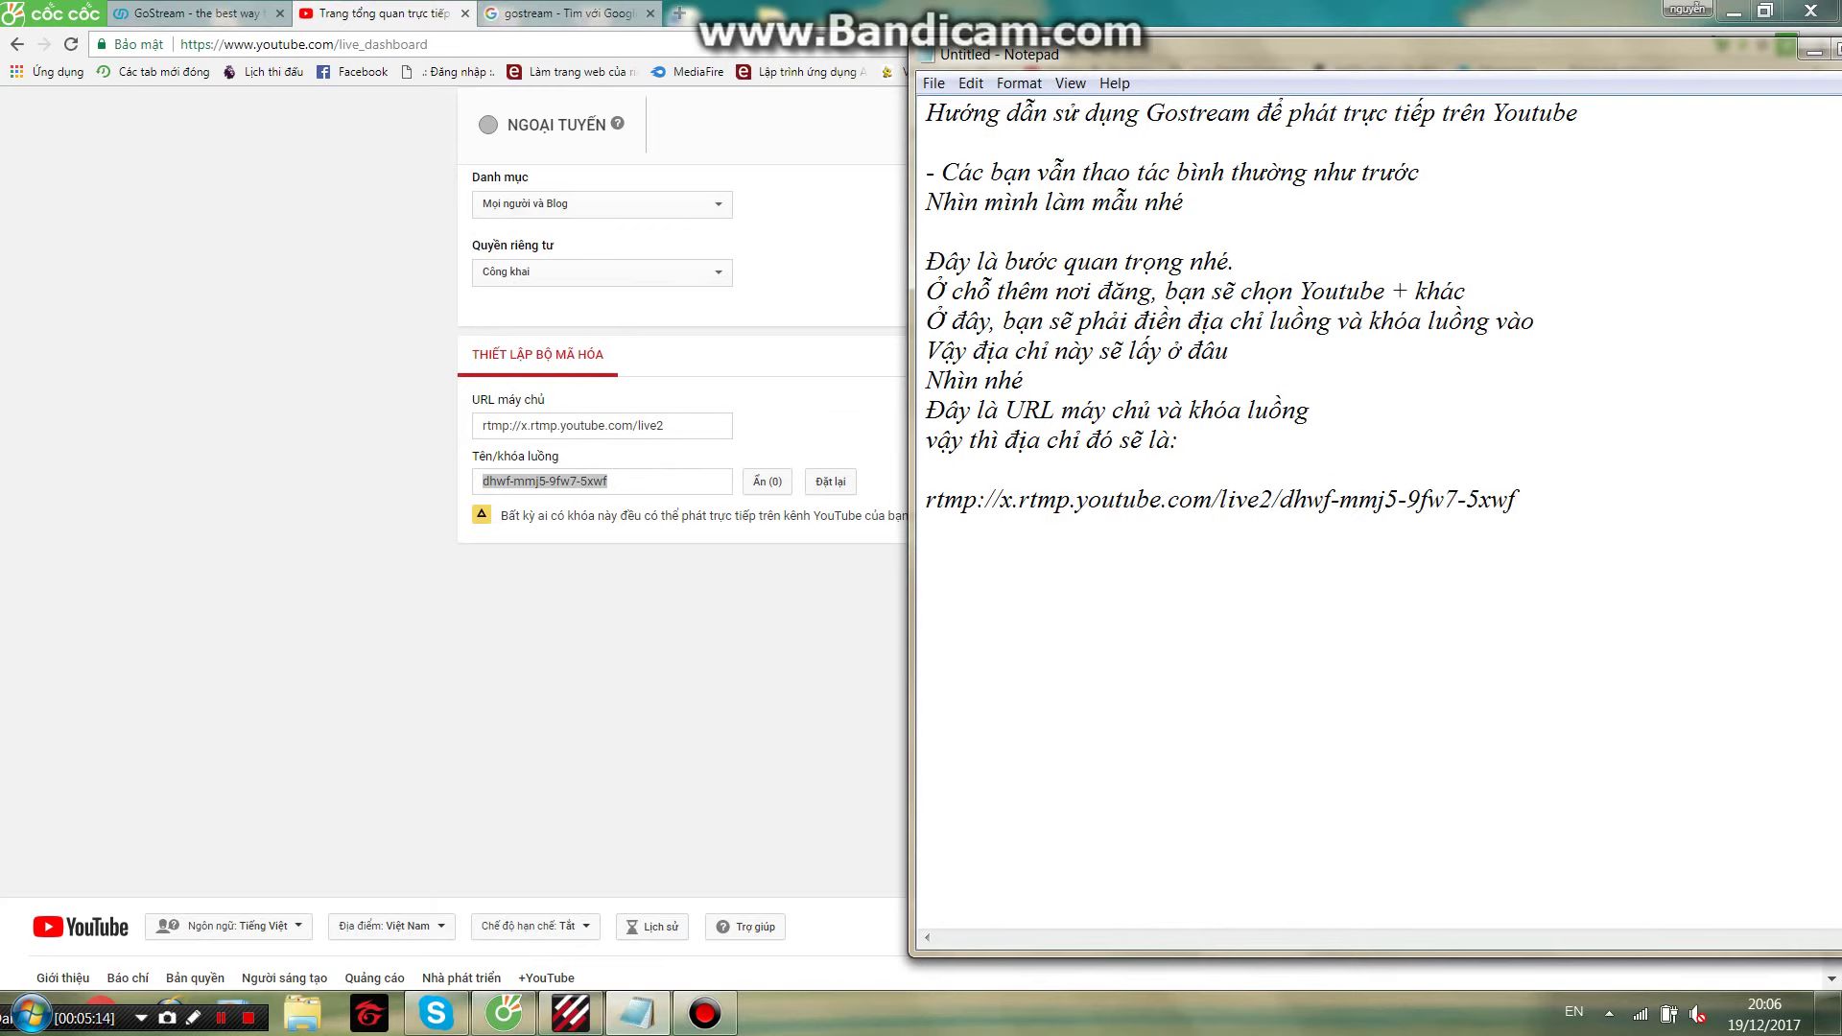
Below the RTMP address, add the line "Đây chính là đường dẫn mà chúng ta cần, giờ thì copy và dán vào thôi"
{"action": "key", "text": "Return"}
{"action": "key", "text": "Return"}
{"action": "type", "text": "Đây ch"}
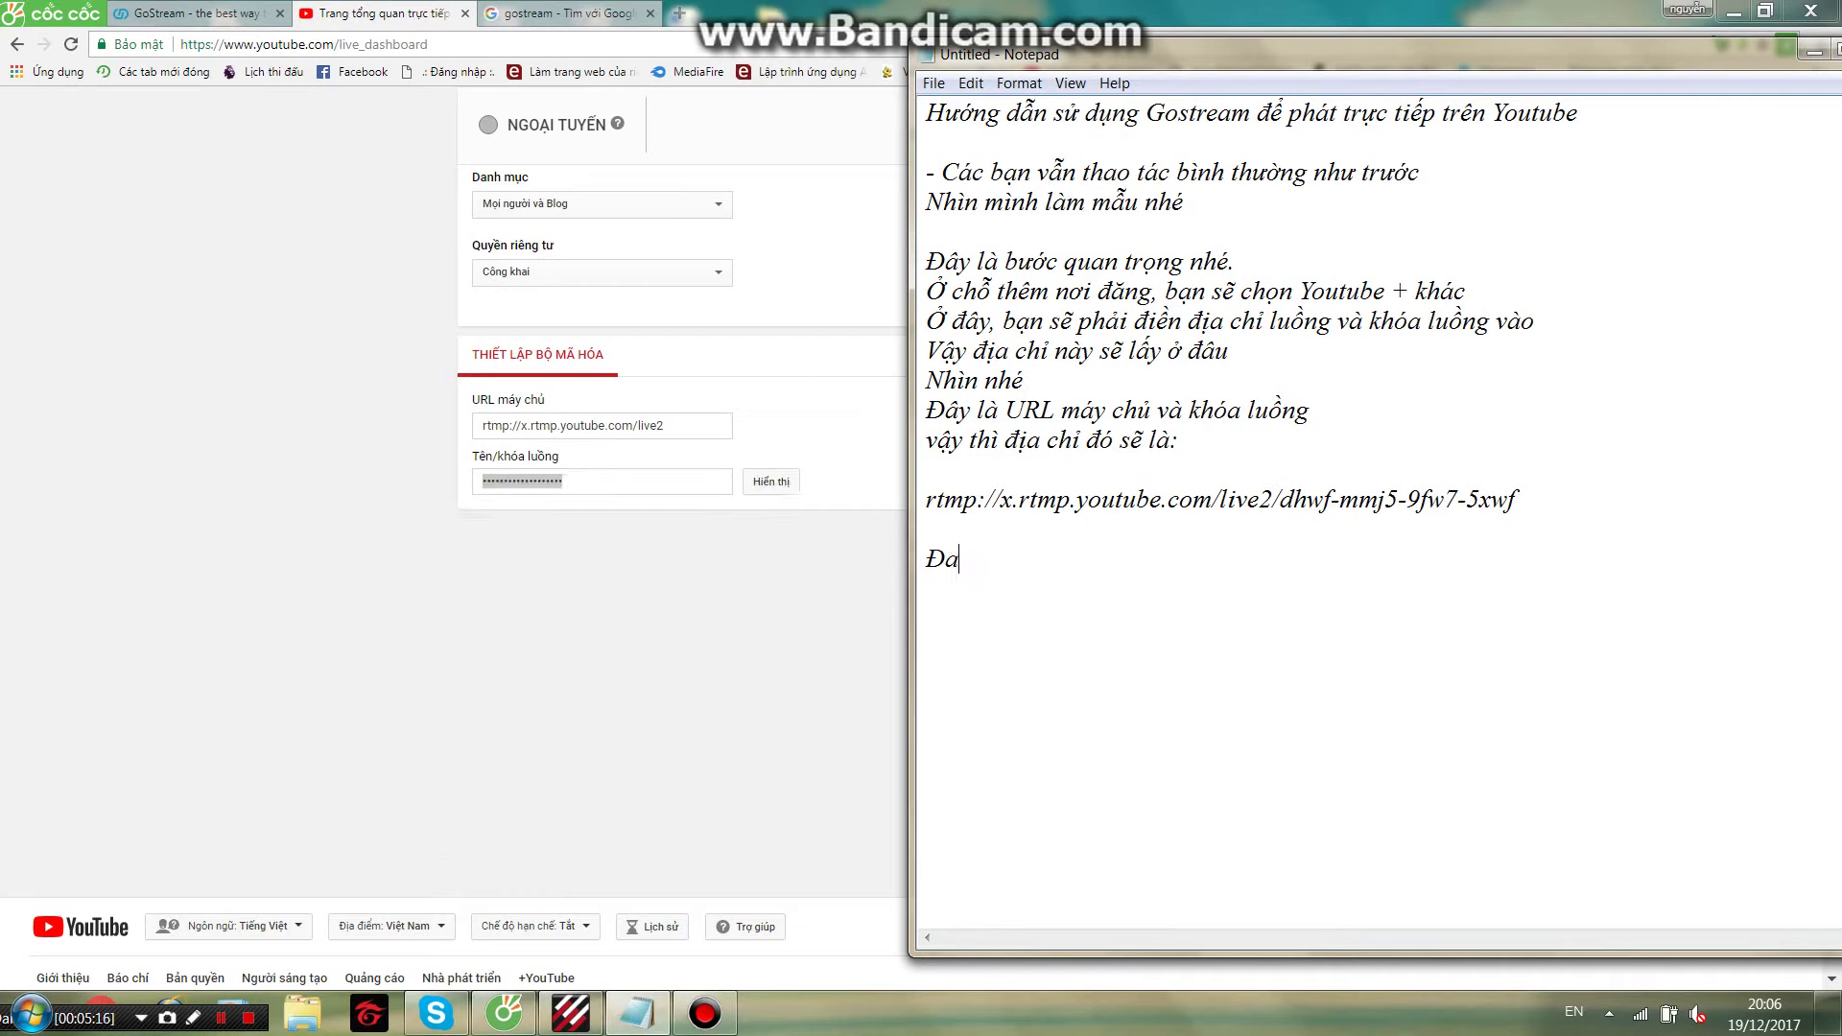
{"action": "type", "text": "ính là đường da"}
{"action": "key", "text": "BackSpace"}
{"action": "key", "text": "BackSpace"}
{"action": "type", "text": "daabx"}
{"action": "key", "text": "BackSpace"}
{"action": "type", "text": "x"}
{"action": "key", "text": "BackSpace"}
{"action": "key", "text": "BackSpace"}
{"action": "type", "text": "xn maf cu"}
{"action": "key", "text": "BackSpace"}
{"action": "type", "text": "hungs ta caanf,"}
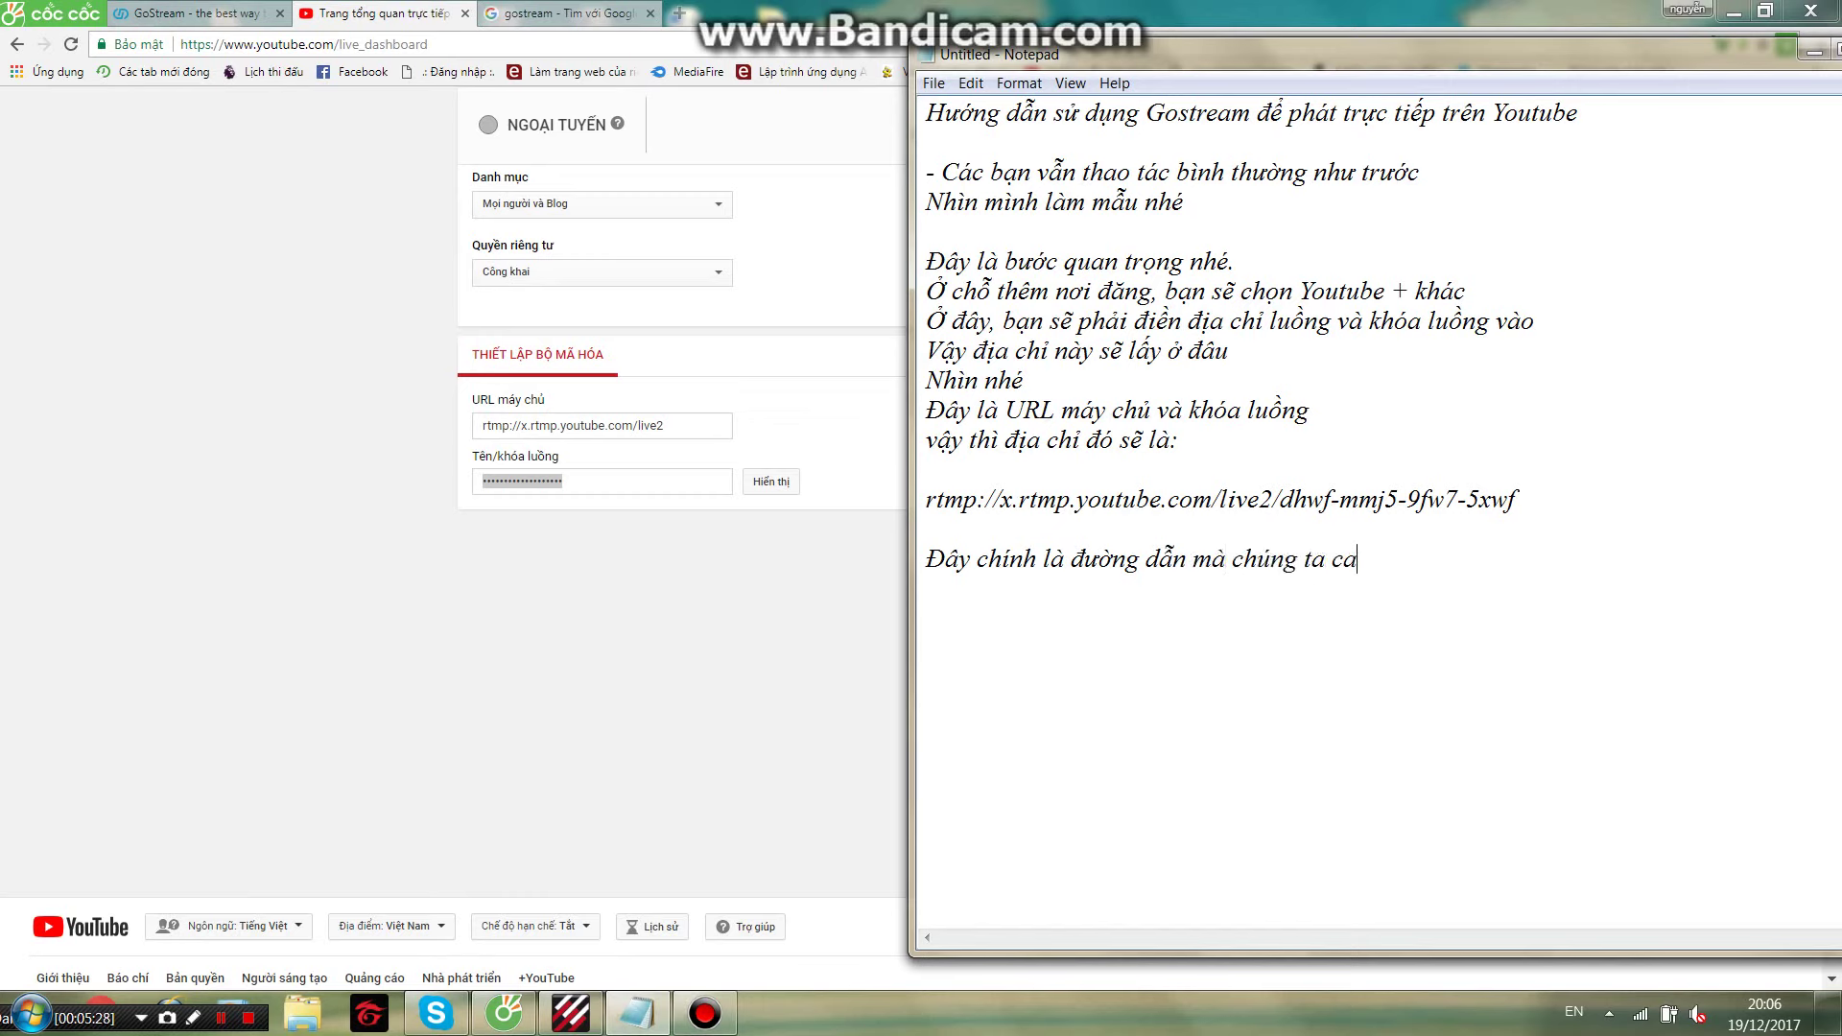
{"action": "type", "text": " giowf thif copy vaf dans vaof thooi"}
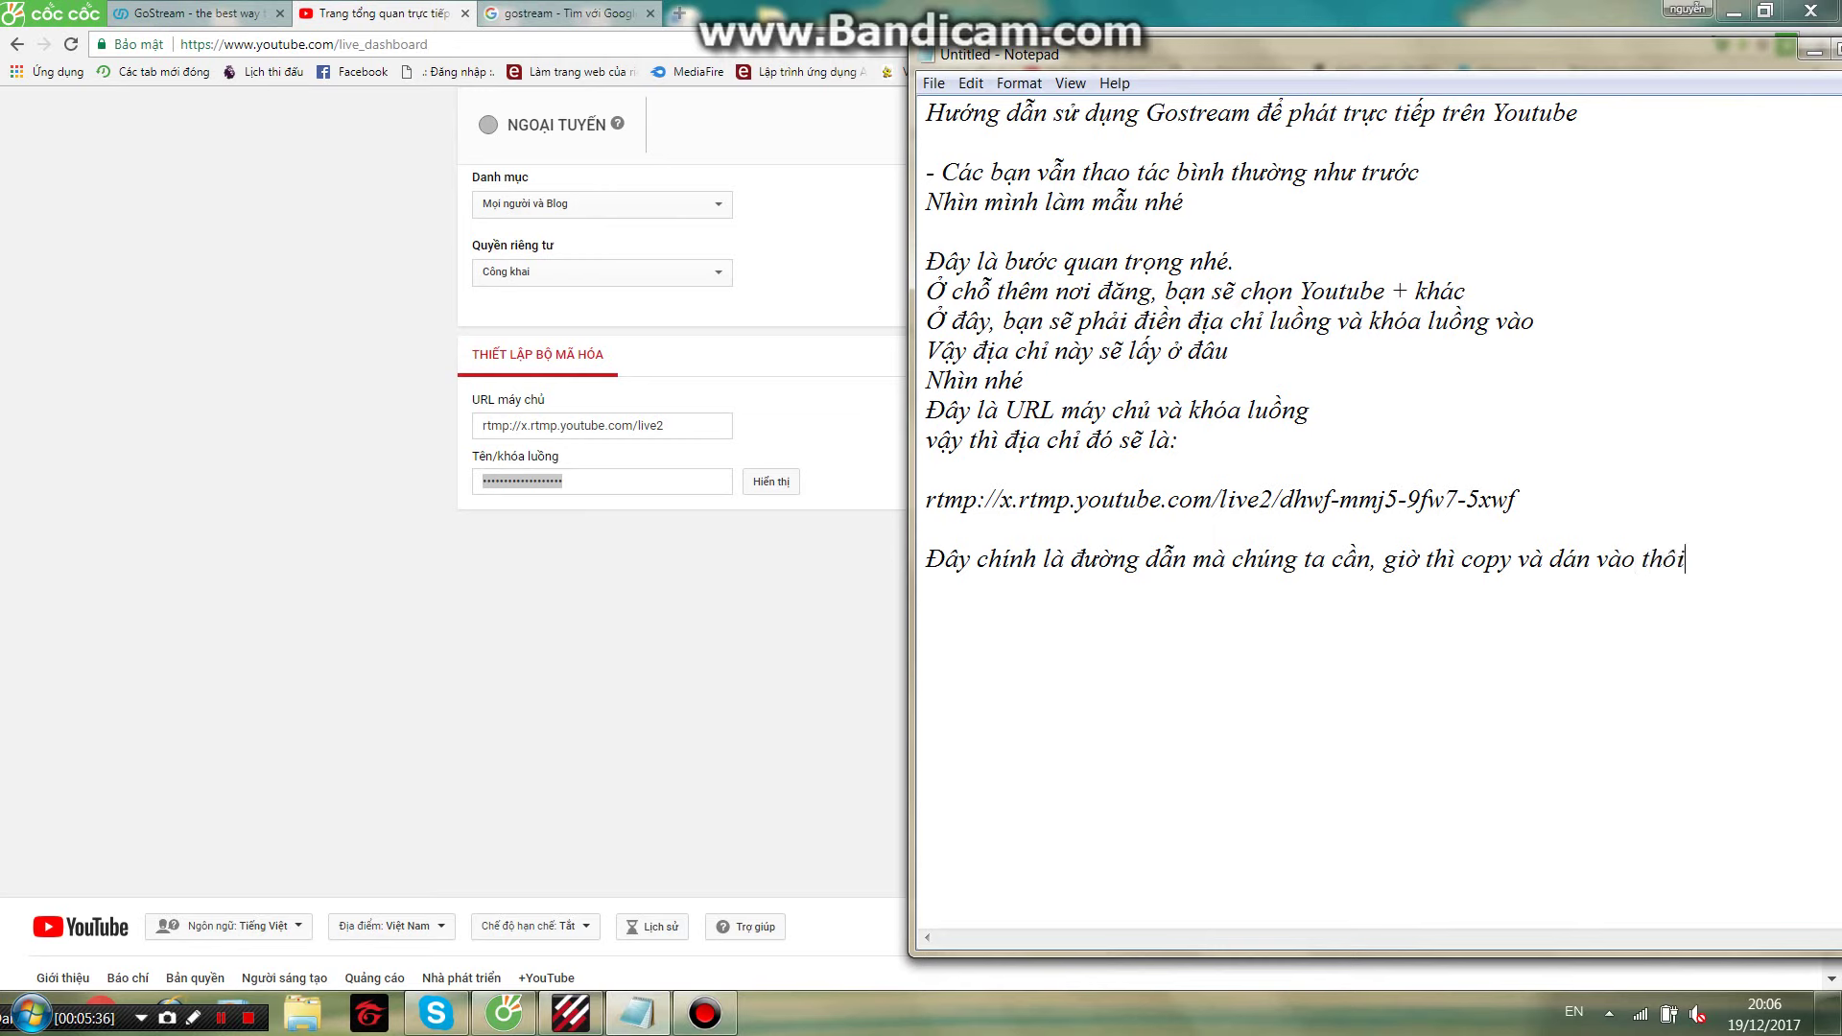
Copy the complete RTMP address, including the stream key, from the note
{"action": "left_click_drag", "start_coordinate": [1526, 499], "coordinate": [927, 501]}
{"action": "right_click", "coordinate": [1068, 507]}
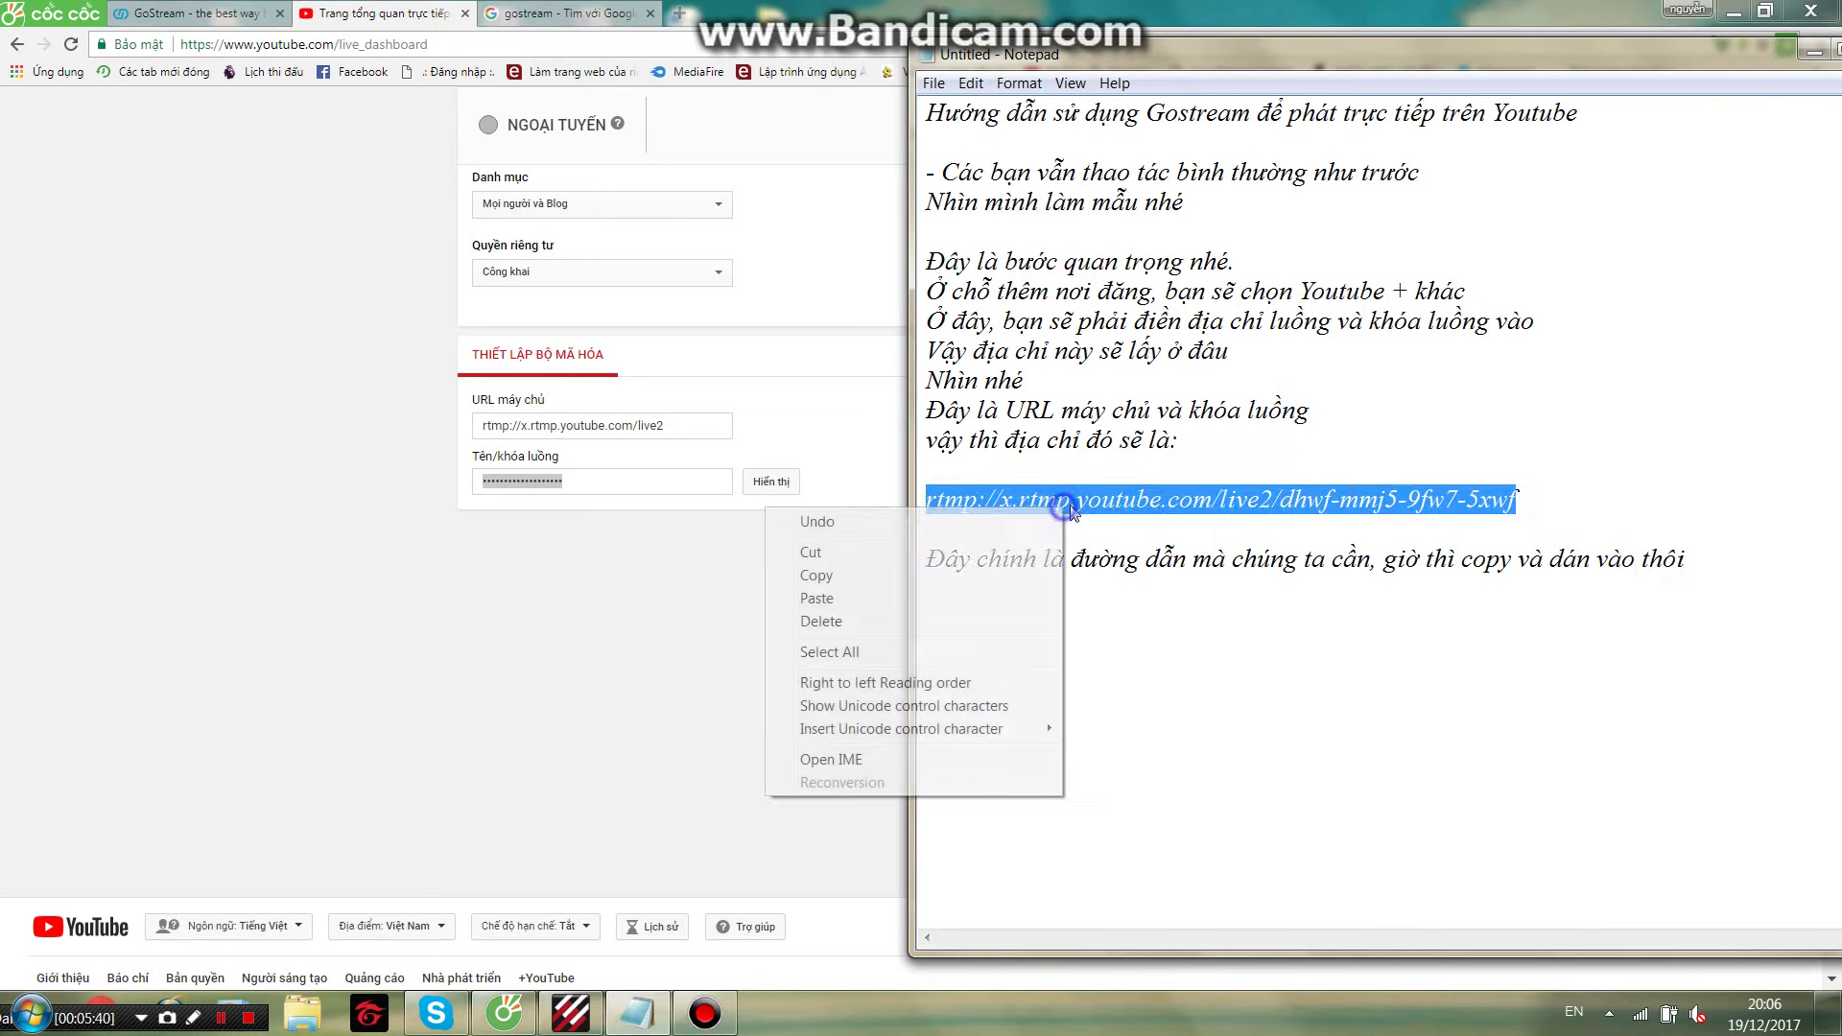
{"action": "left_click", "coordinate": [901, 577]}
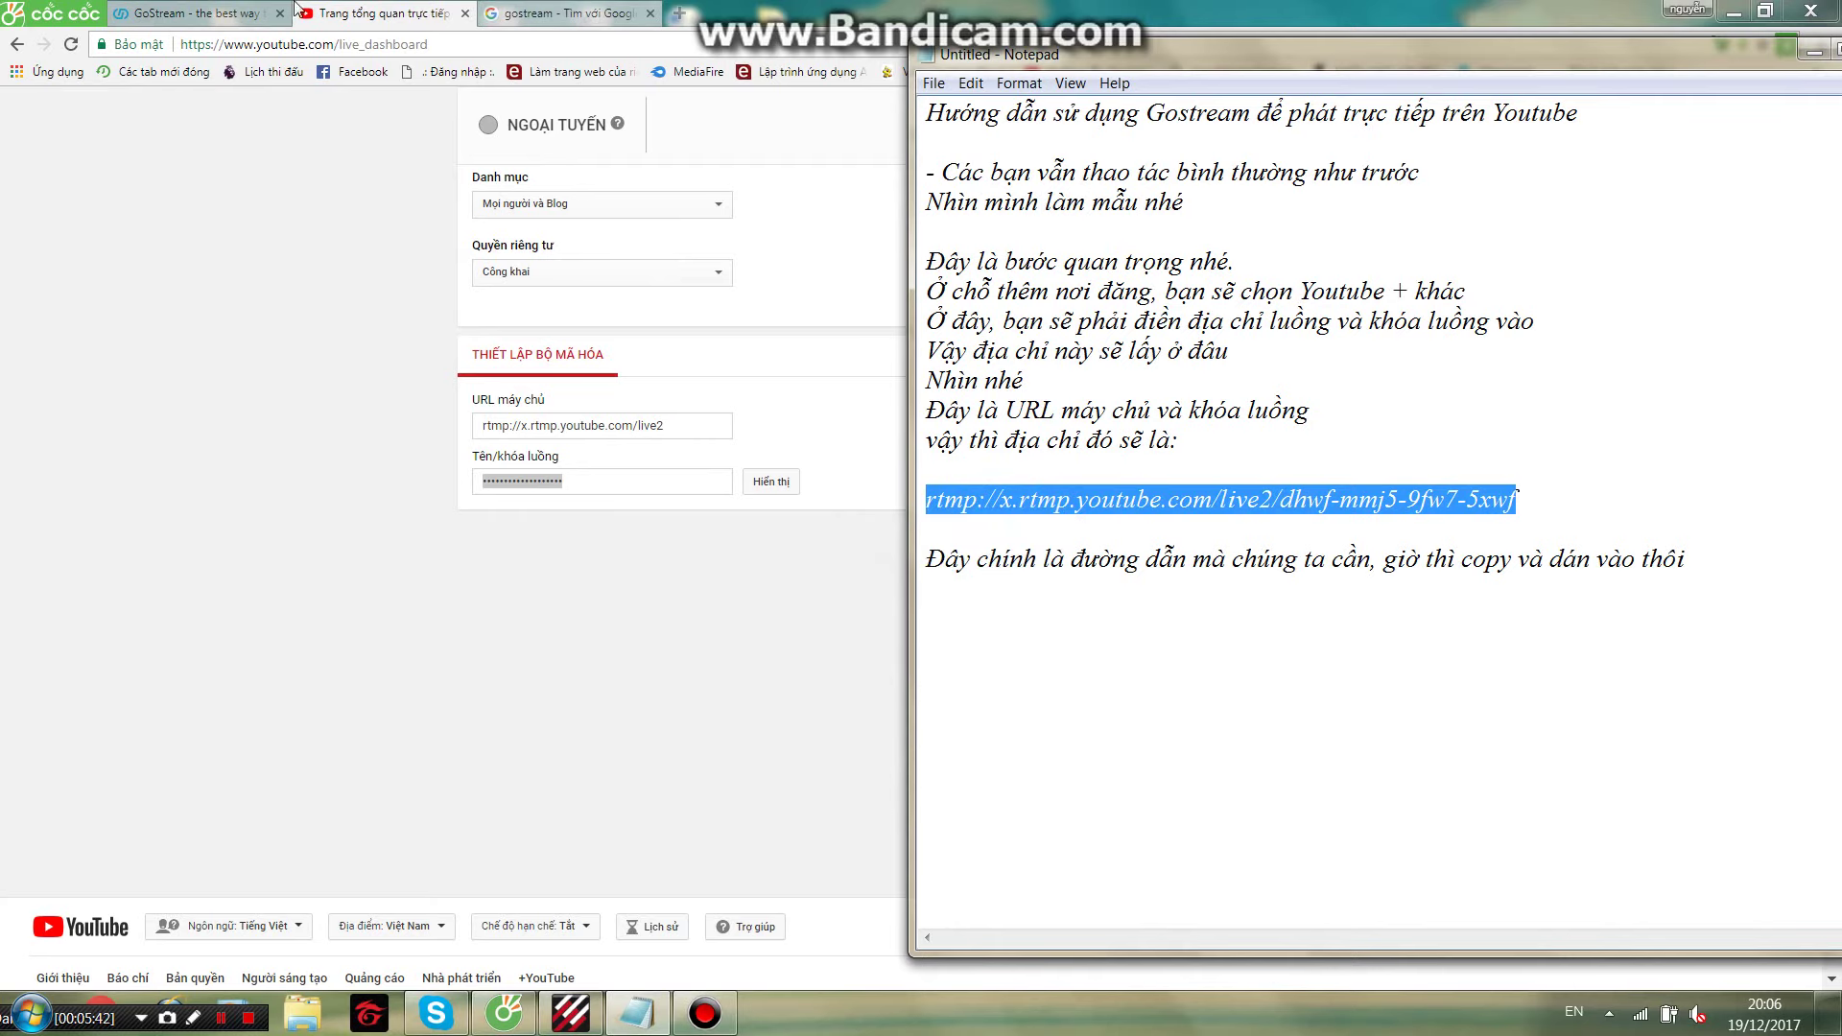
Return to the GoStream form, closing the Google search page, and add the copied RTMP address with stream key as the posting destination
{"action": "left_click", "coordinate": [154, 13]}
{"action": "left_click", "coordinate": [650, 12]}
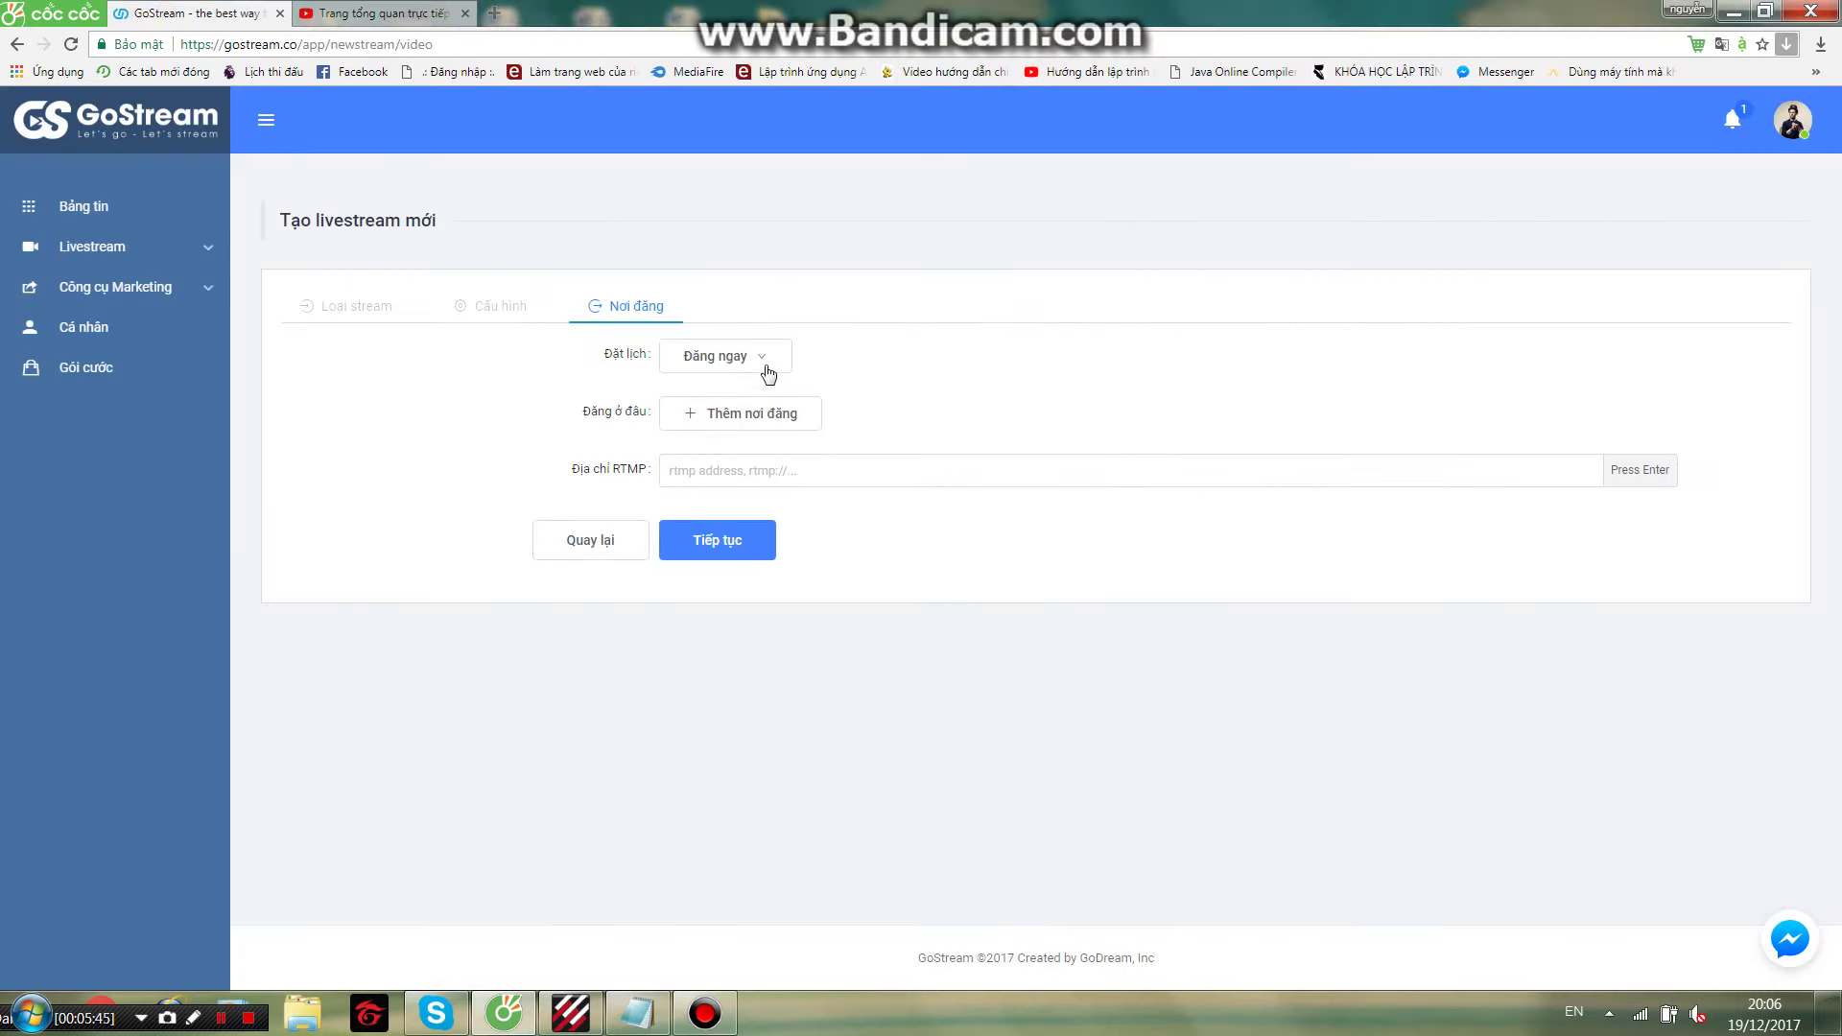
{"action": "left_click", "coordinate": [794, 472]}
{"action": "right_click", "coordinate": [793, 472]}
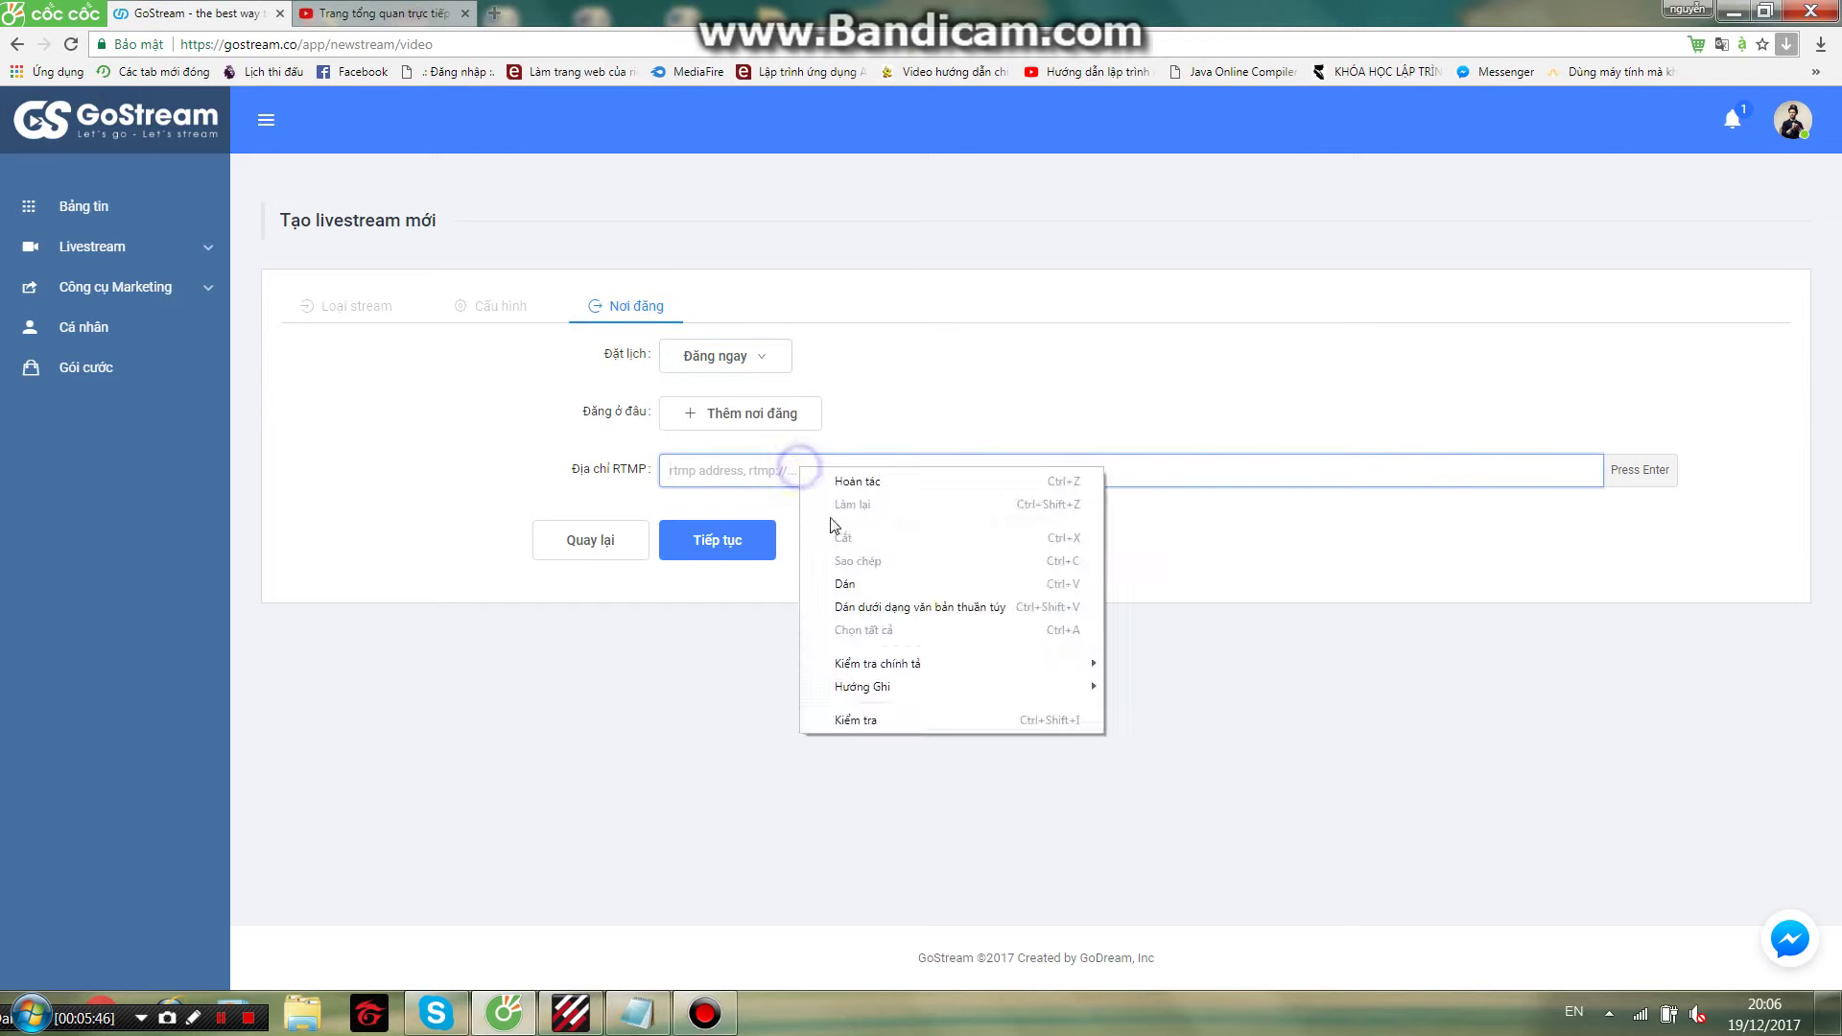
{"action": "left_click", "coordinate": [873, 586]}
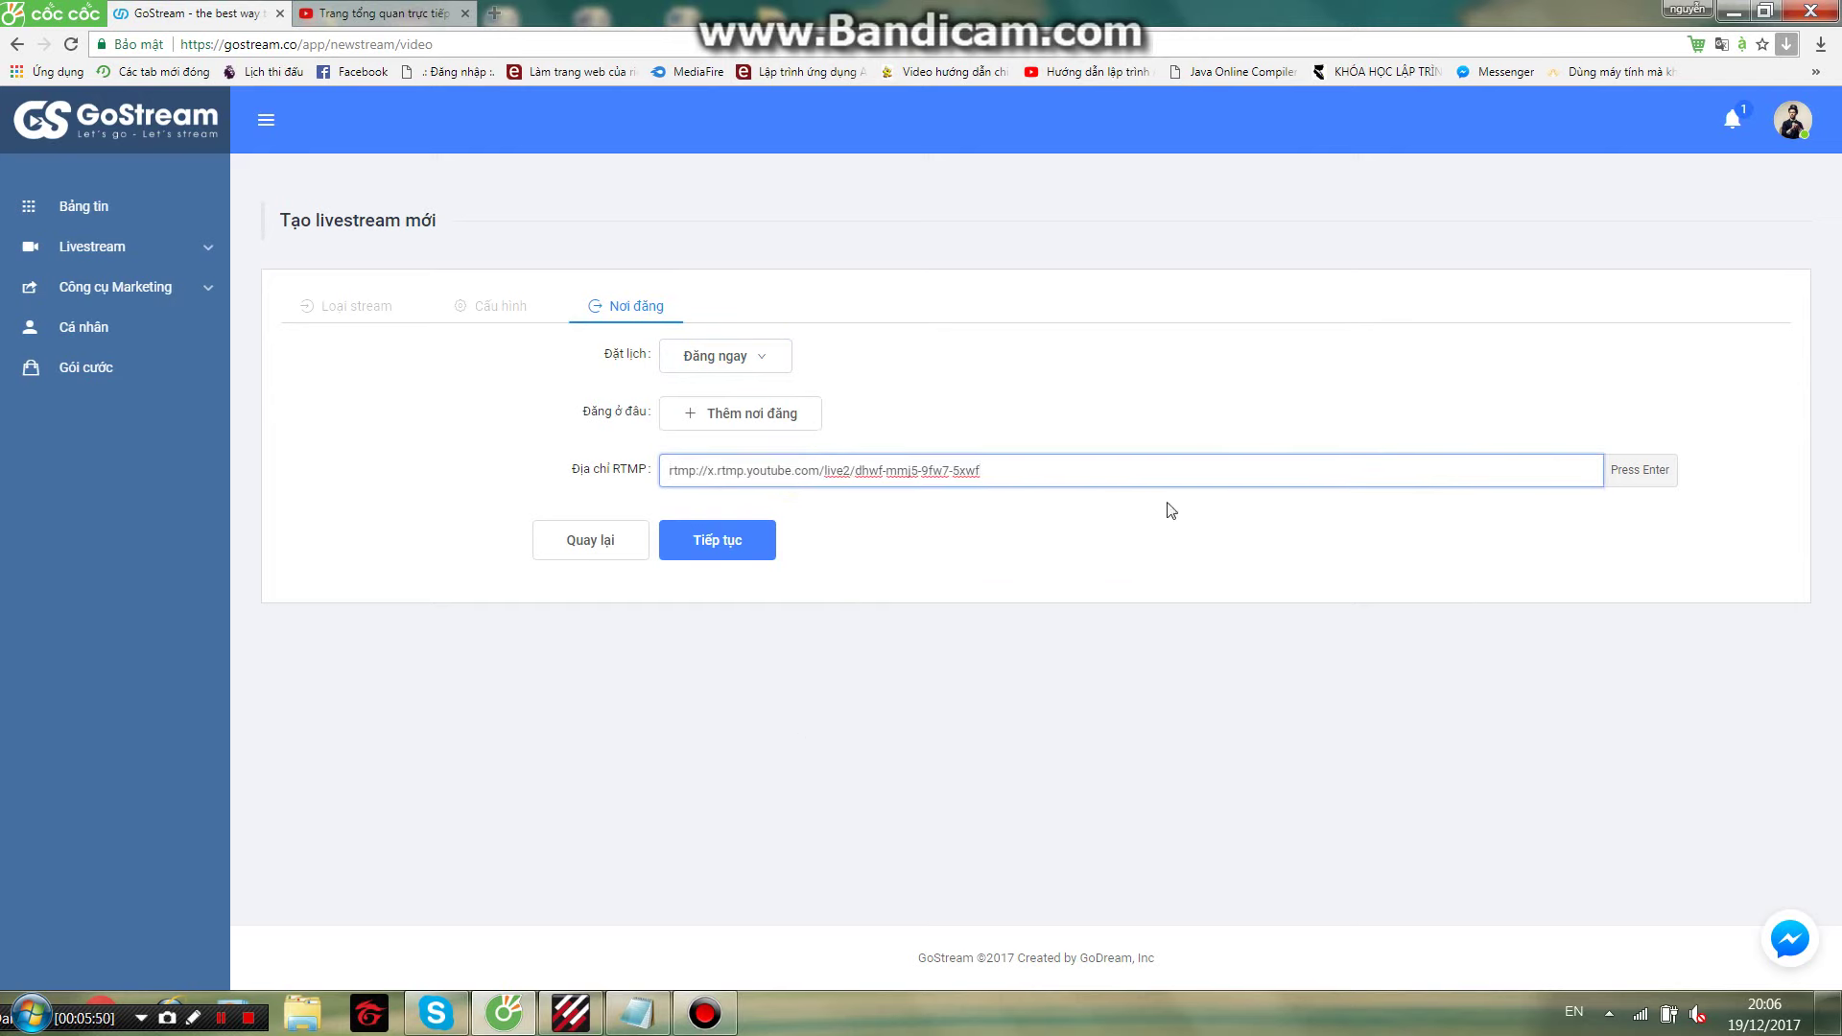
{"action": "key", "text": "Return"}
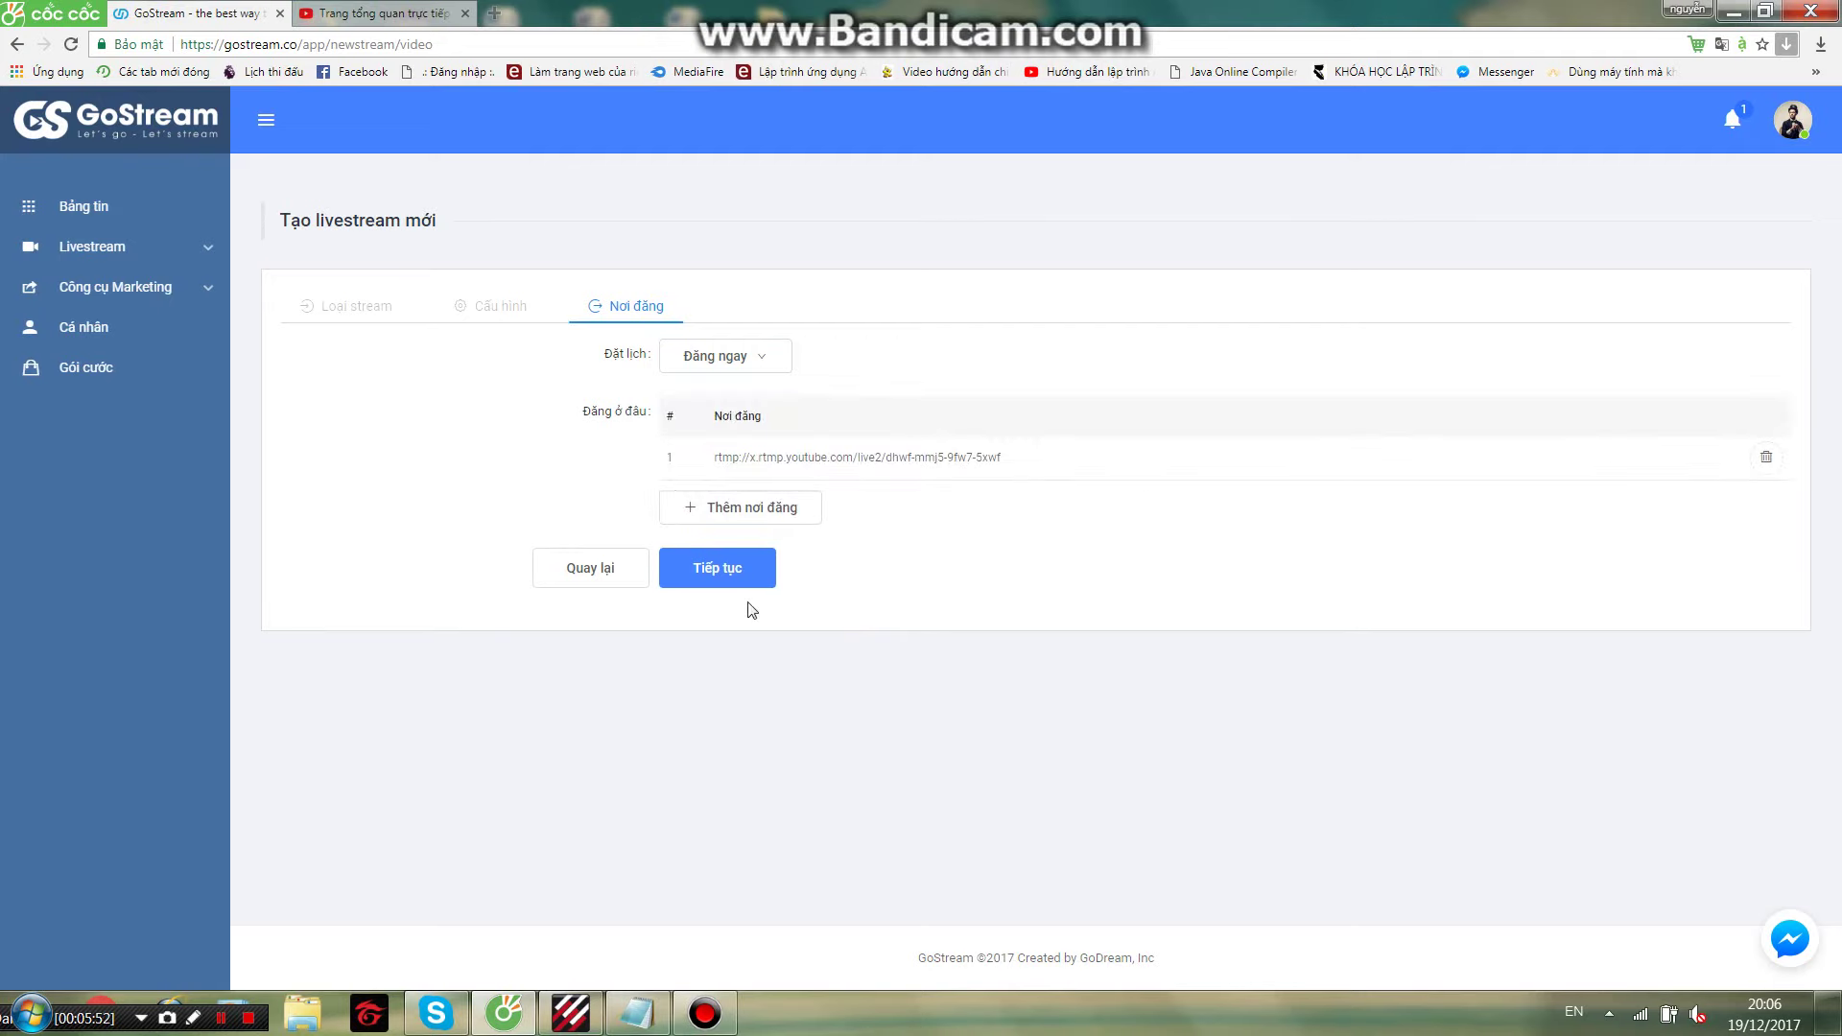
In the Notepad note, add a new line below: "Các thao tác còn lại thì hoàn toàn tương tự như live video đã có sẵn"
{"action": "left_click", "coordinate": [740, 574]}
{"action": "left_click", "coordinate": [643, 998]}
{"action": "left_click", "coordinate": [1722, 561]}
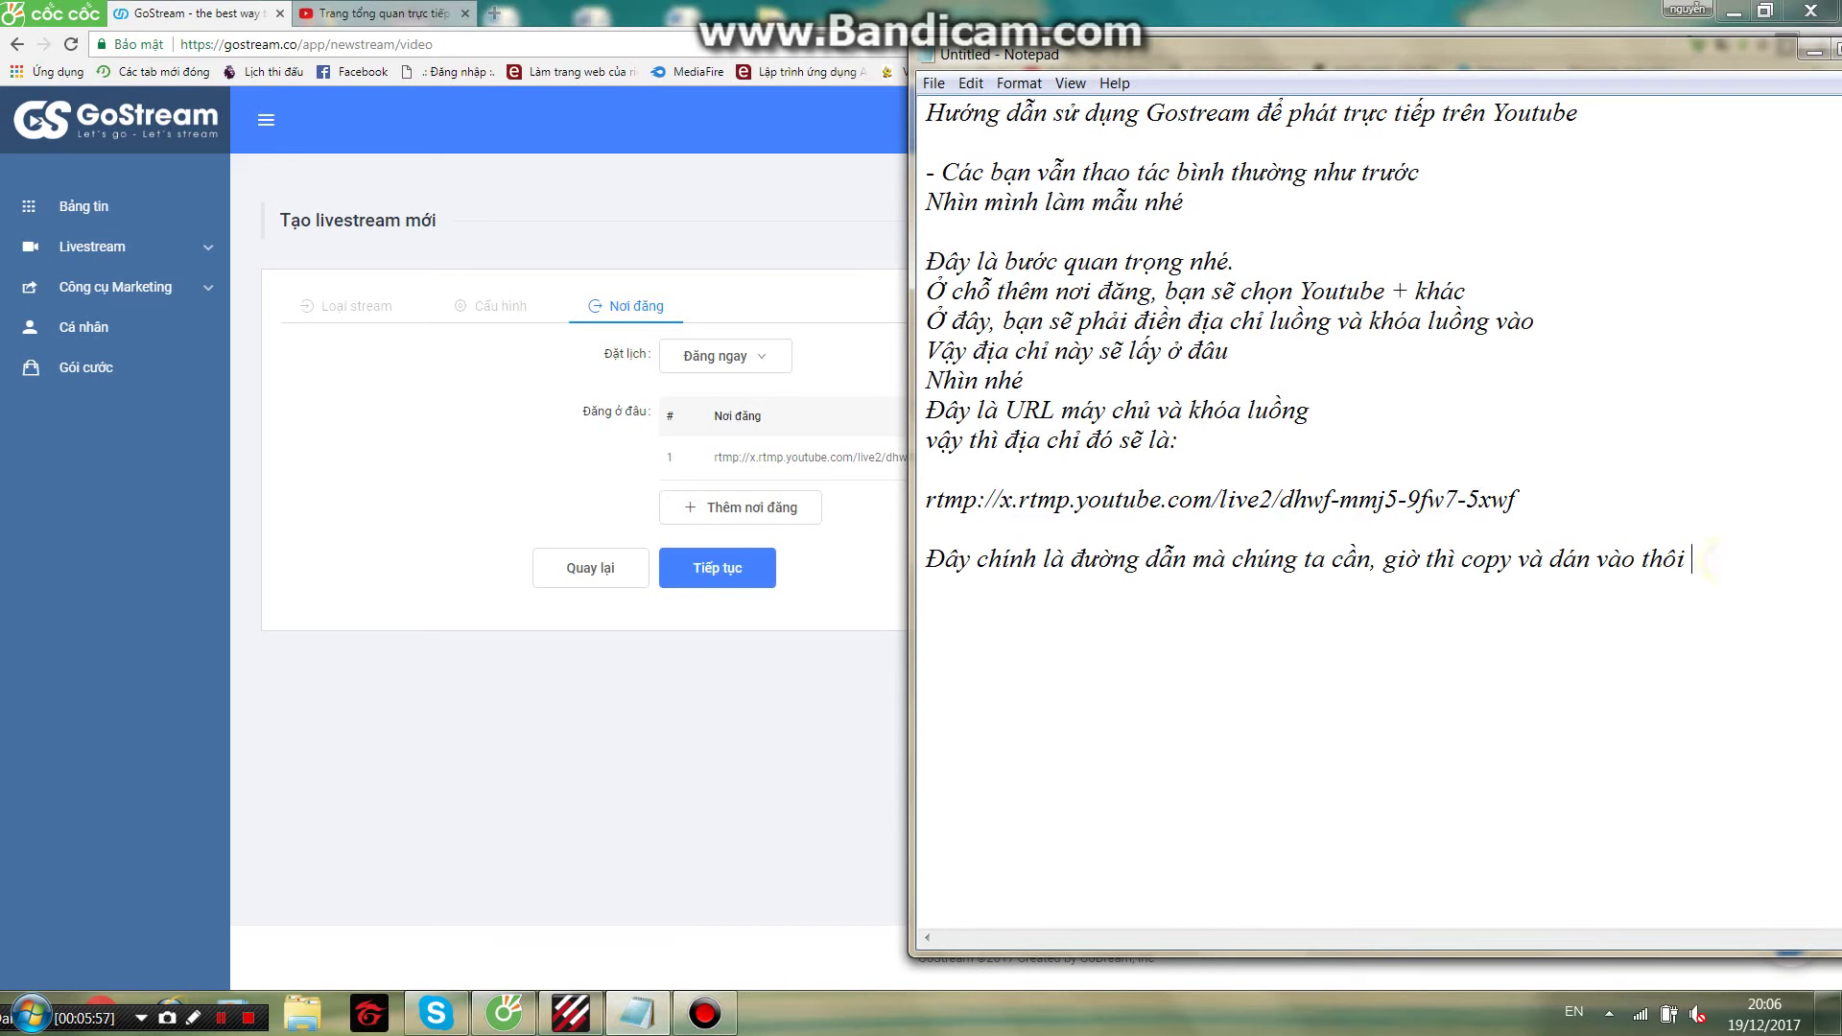
{"action": "type", "text": "Các "}
{"action": "type", "text": "thao tác con"}
{"action": "type", "text": "f lại thì hoan"}
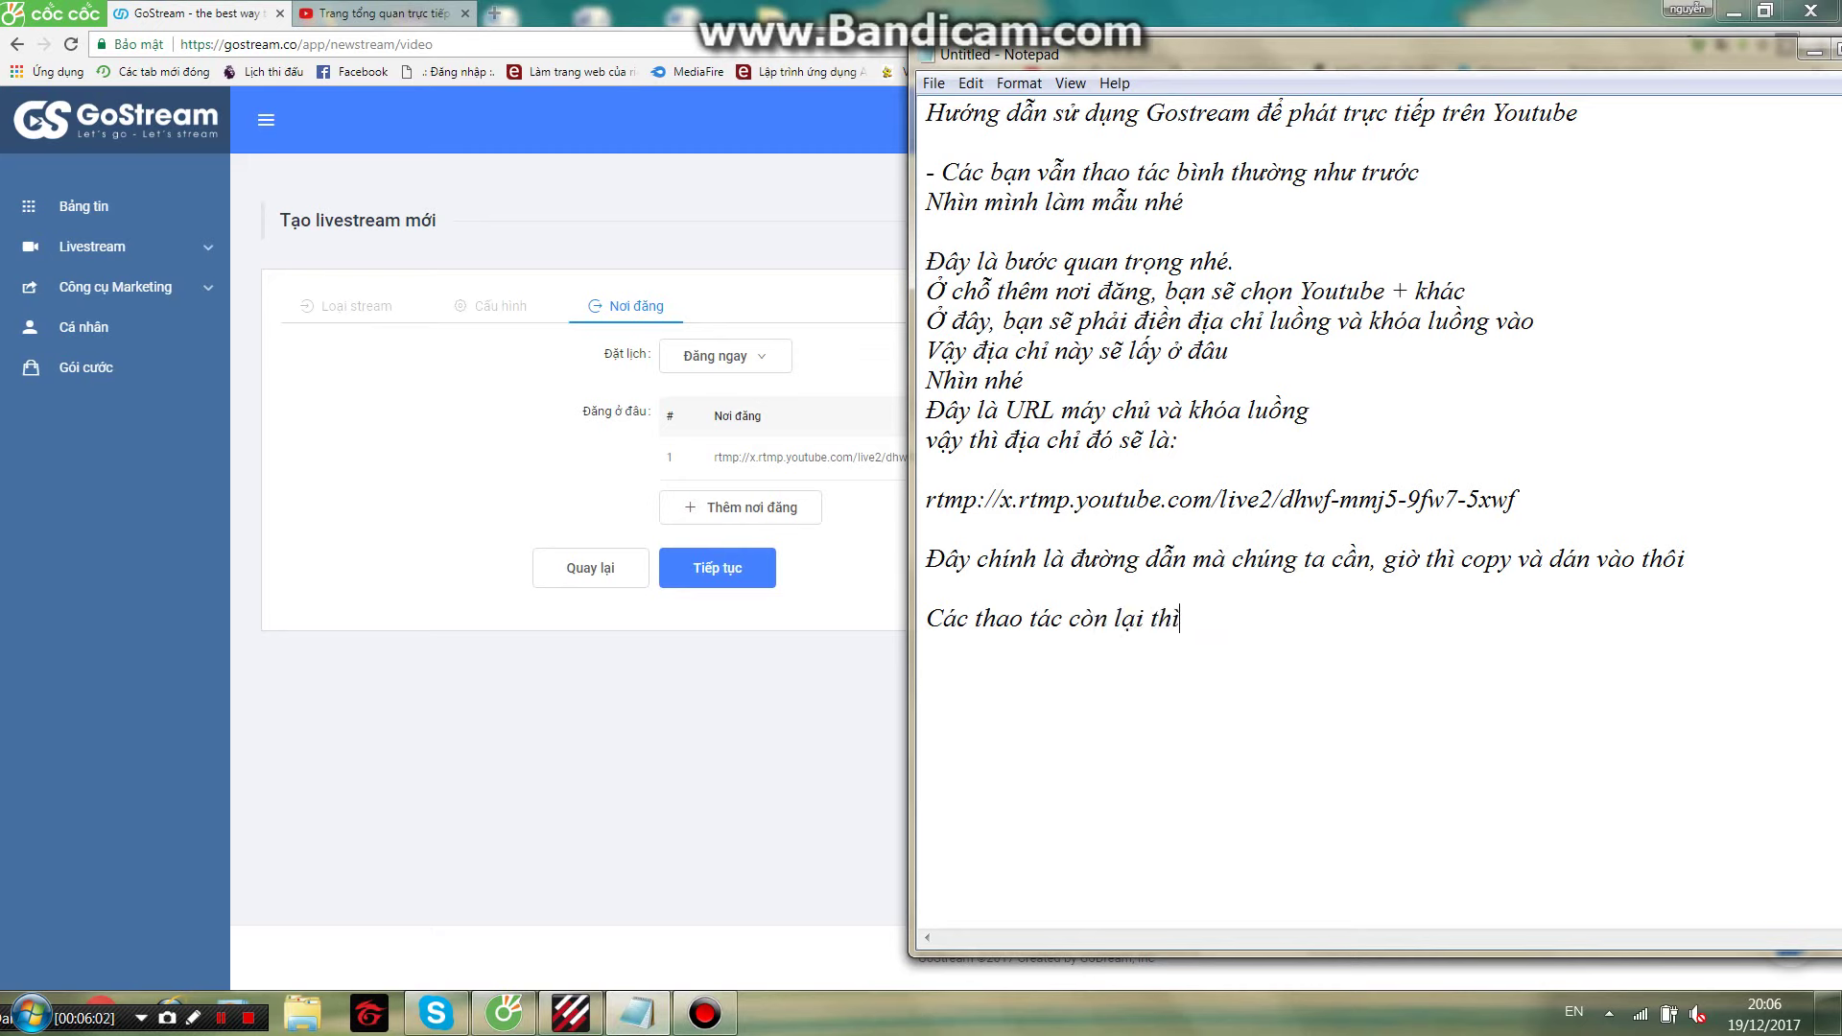
{"action": "type", "text": "f toàn tương t"}
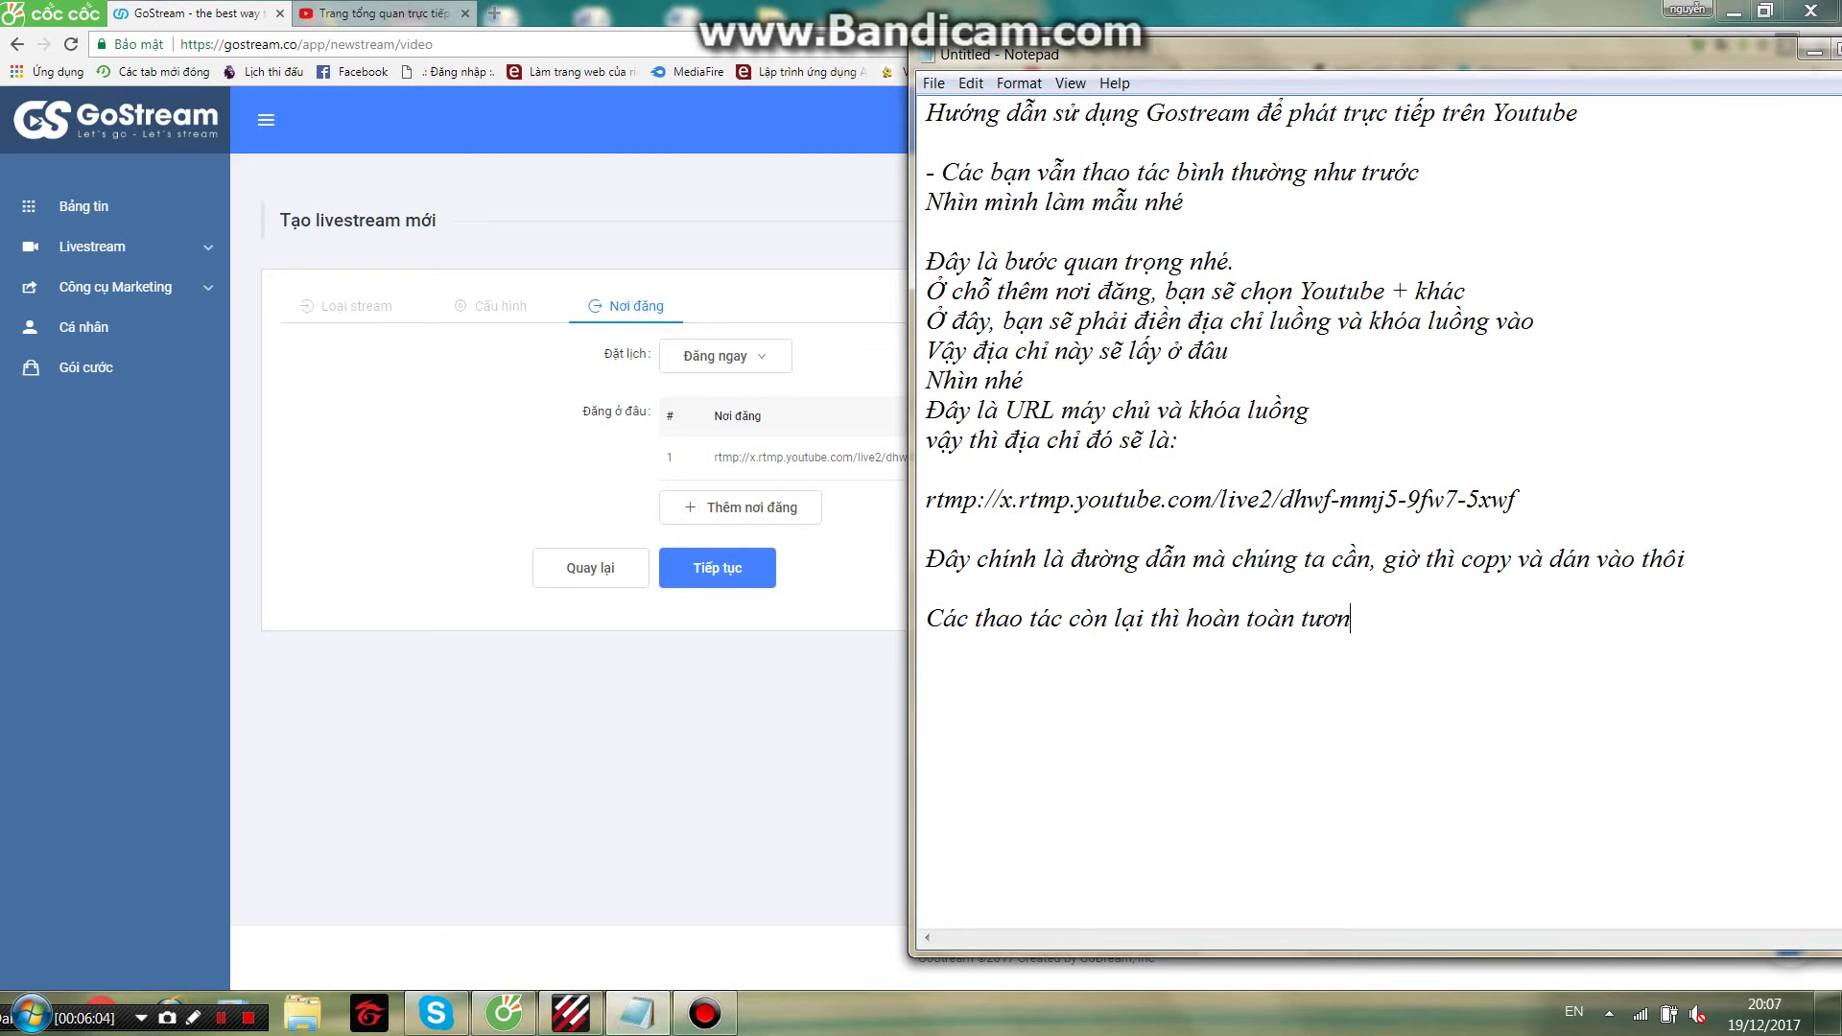
{"action": "type", "text": "ự như ở"}
{"action": "key", "text": "BackSpace"}
{"action": "type", "text": "live video đã có sẵn"}
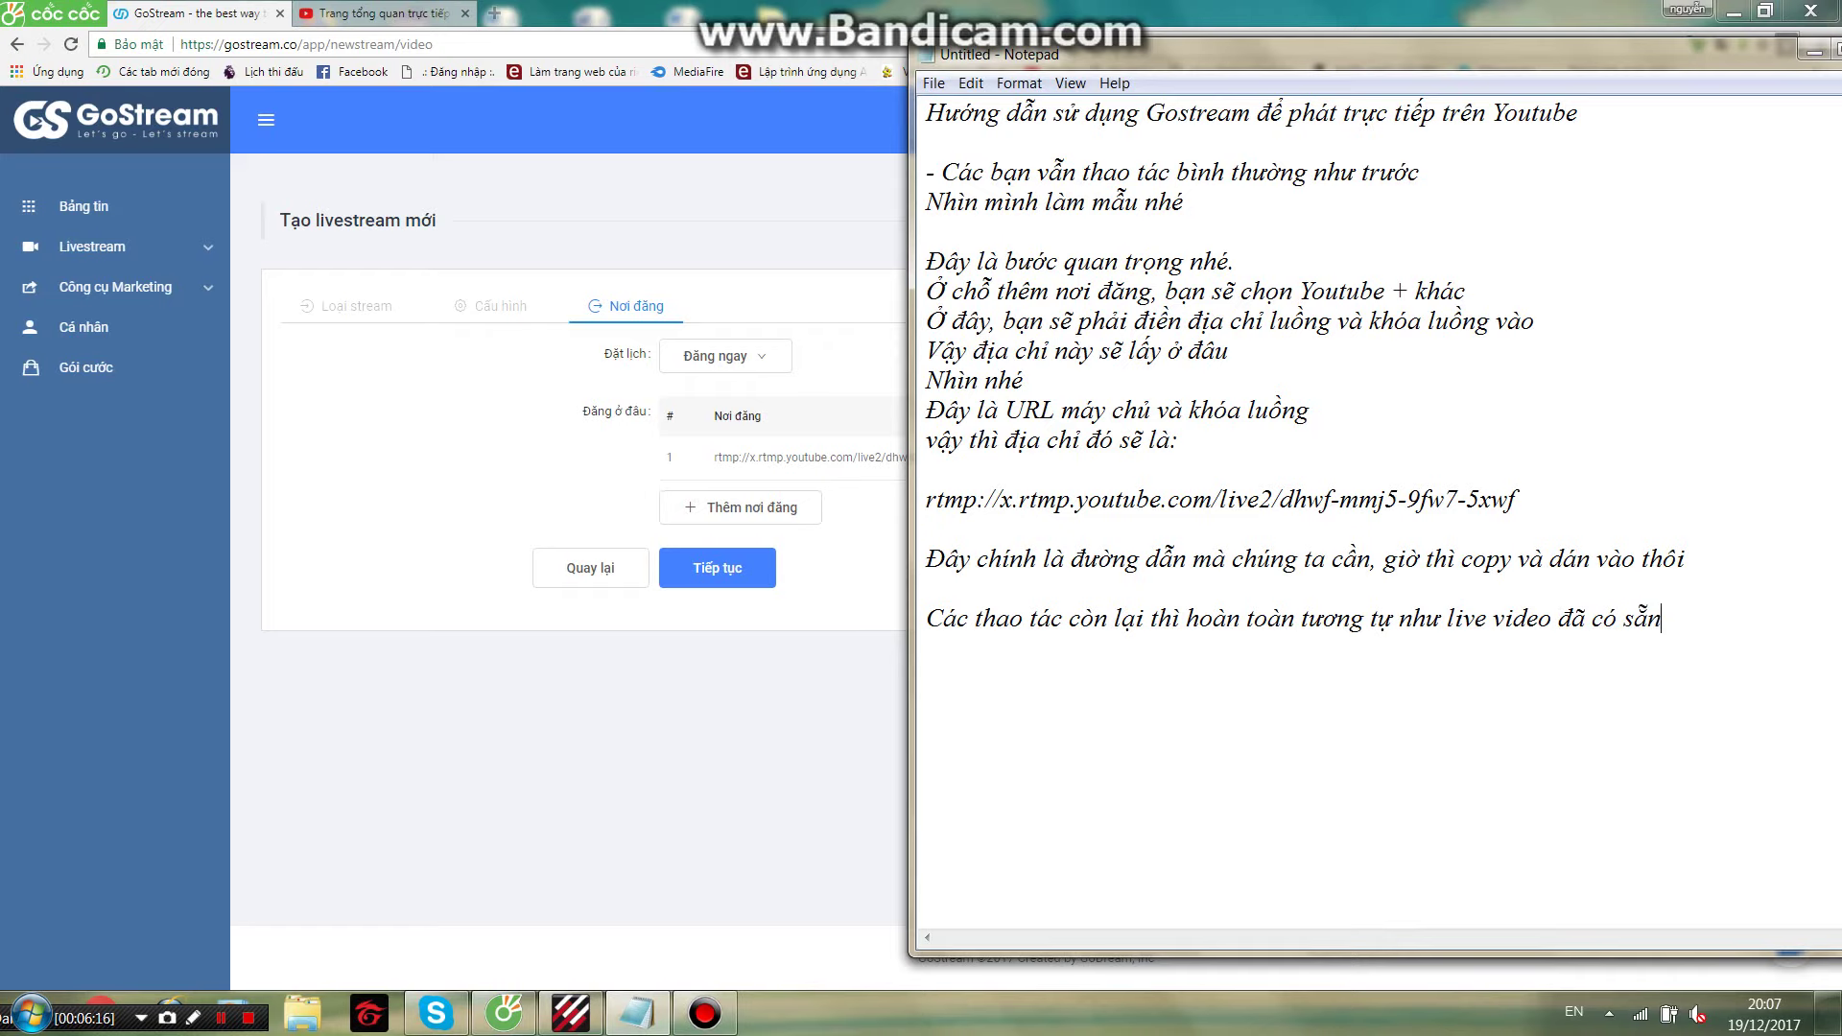
Submit the GoStream livestream for immediate posting and check its status in the stream details
{"action": "left_click", "coordinate": [720, 578]}
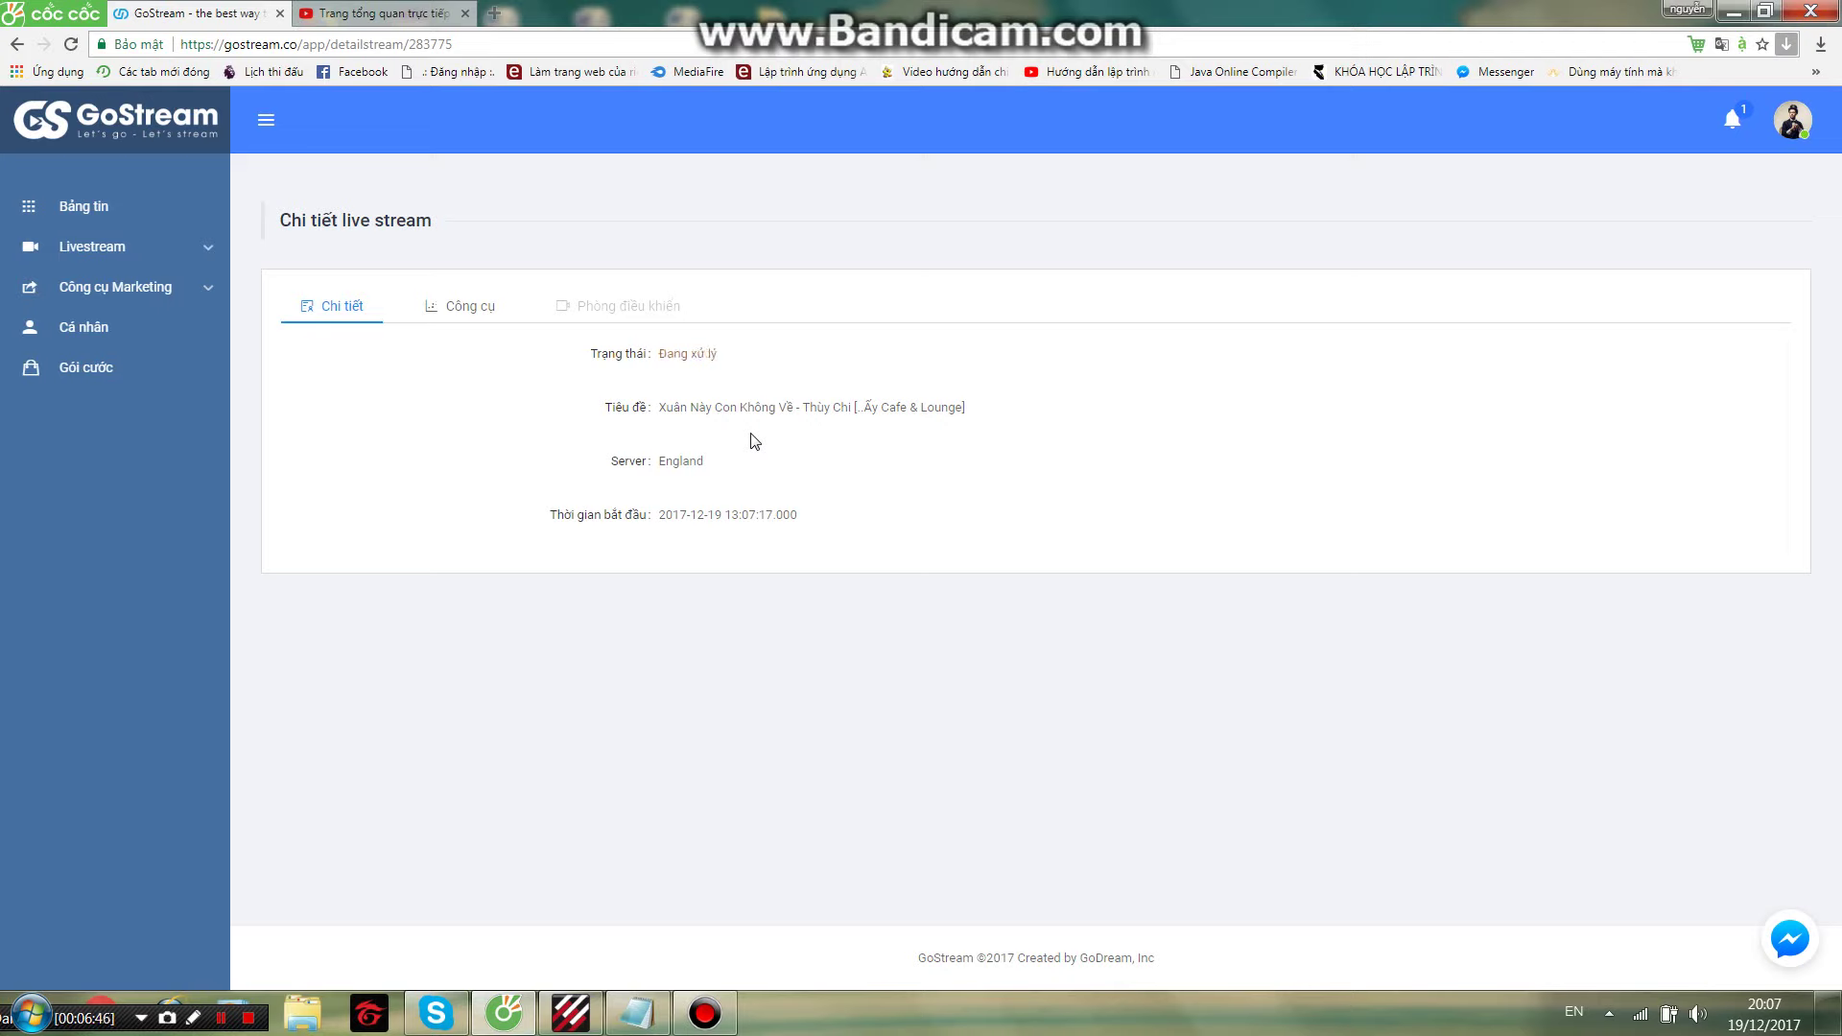
{"action": "left_click_drag", "start_coordinate": [758, 356], "coordinate": [466, 358]}
{"action": "left_click", "coordinate": [492, 456]}
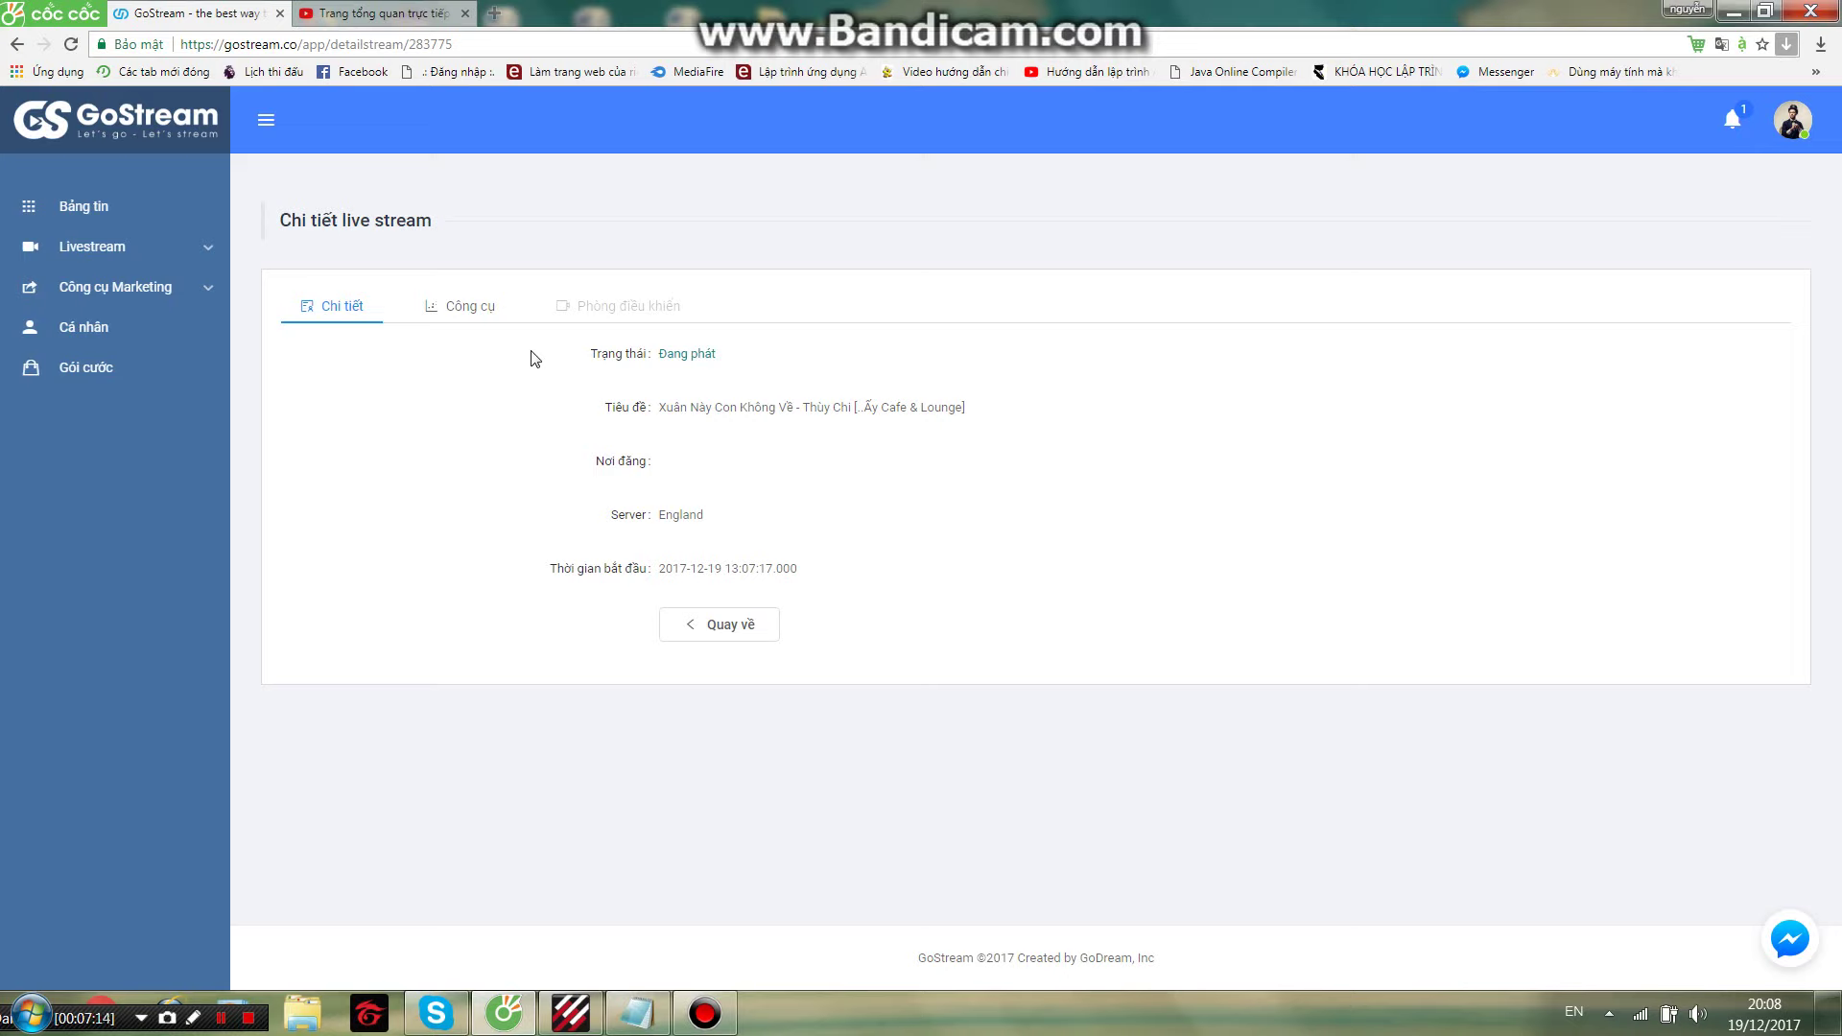
{"action": "left_click_drag", "start_coordinate": [588, 354], "coordinate": [747, 344]}
{"action": "left_click", "coordinate": [746, 343]}
Add two more lines to the Notepad note: "H nó hiện trạng thái đang phát rồi" and "vào kênh youtube thử xem nhé"
{"action": "left_click", "coordinate": [637, 1014]}
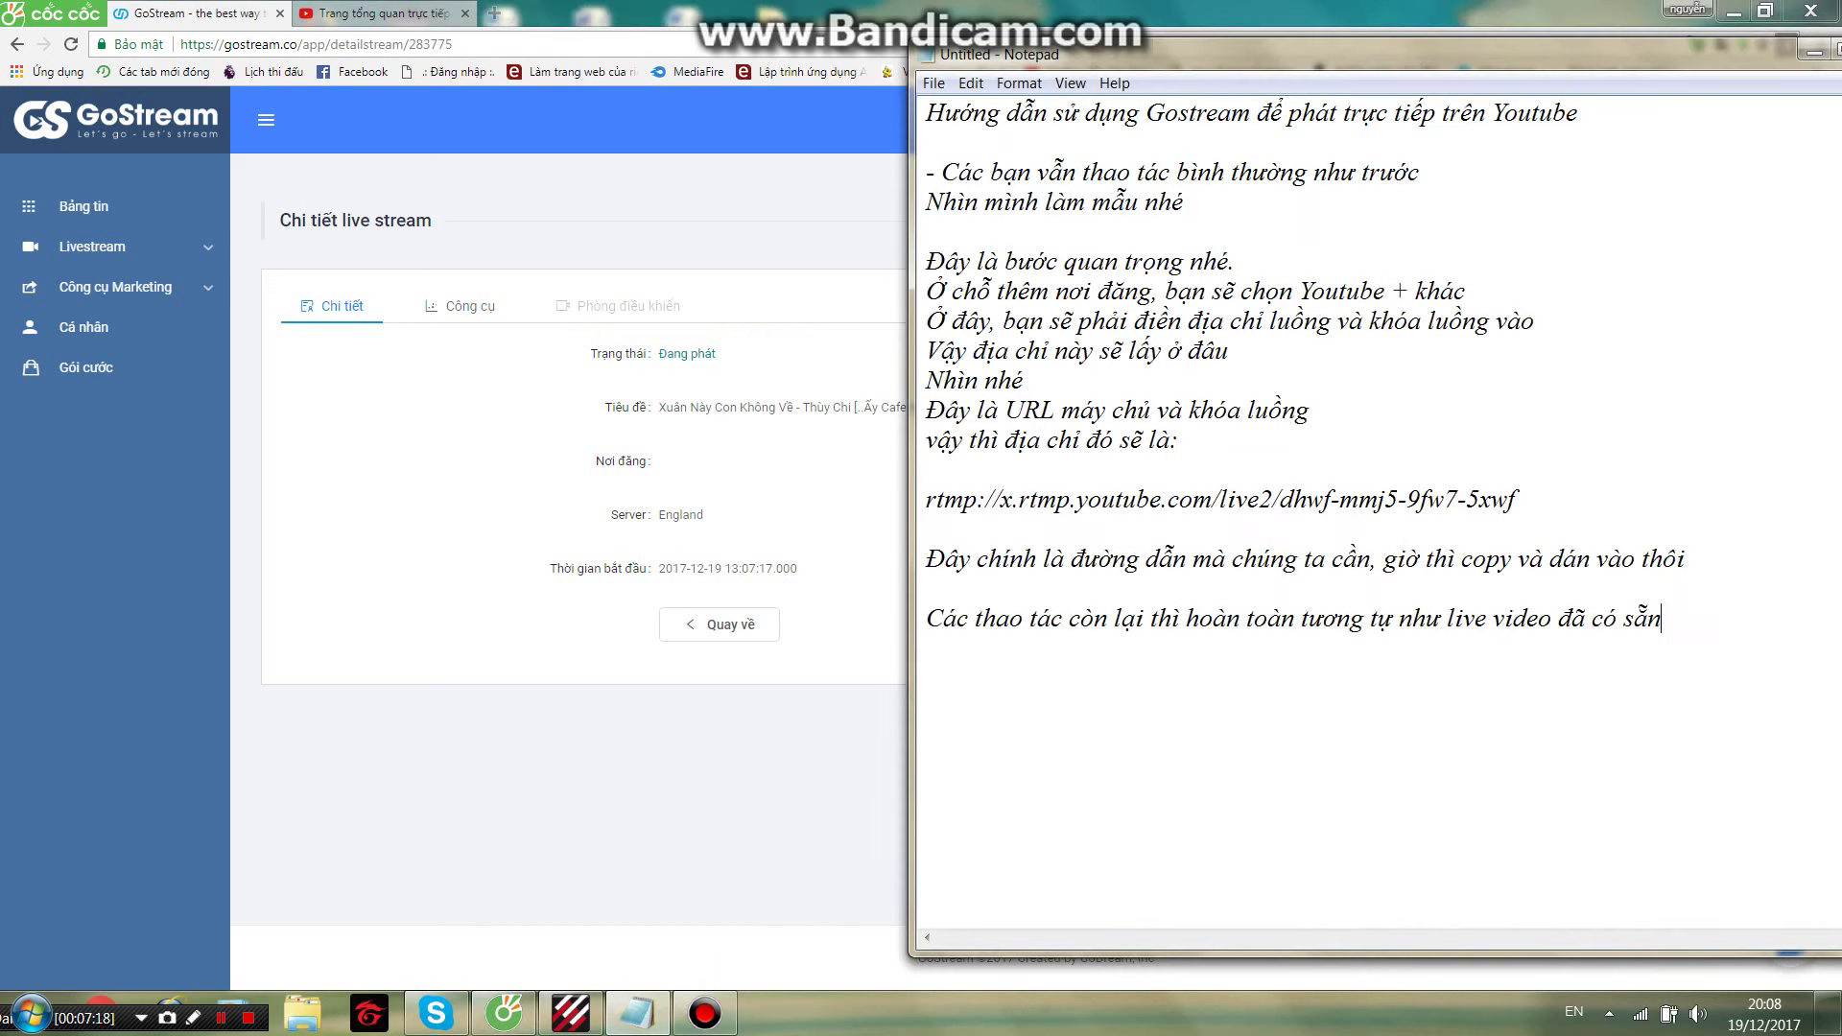
{"action": "type", "text": "H nó hiện trạng thái đang phát rồi"}
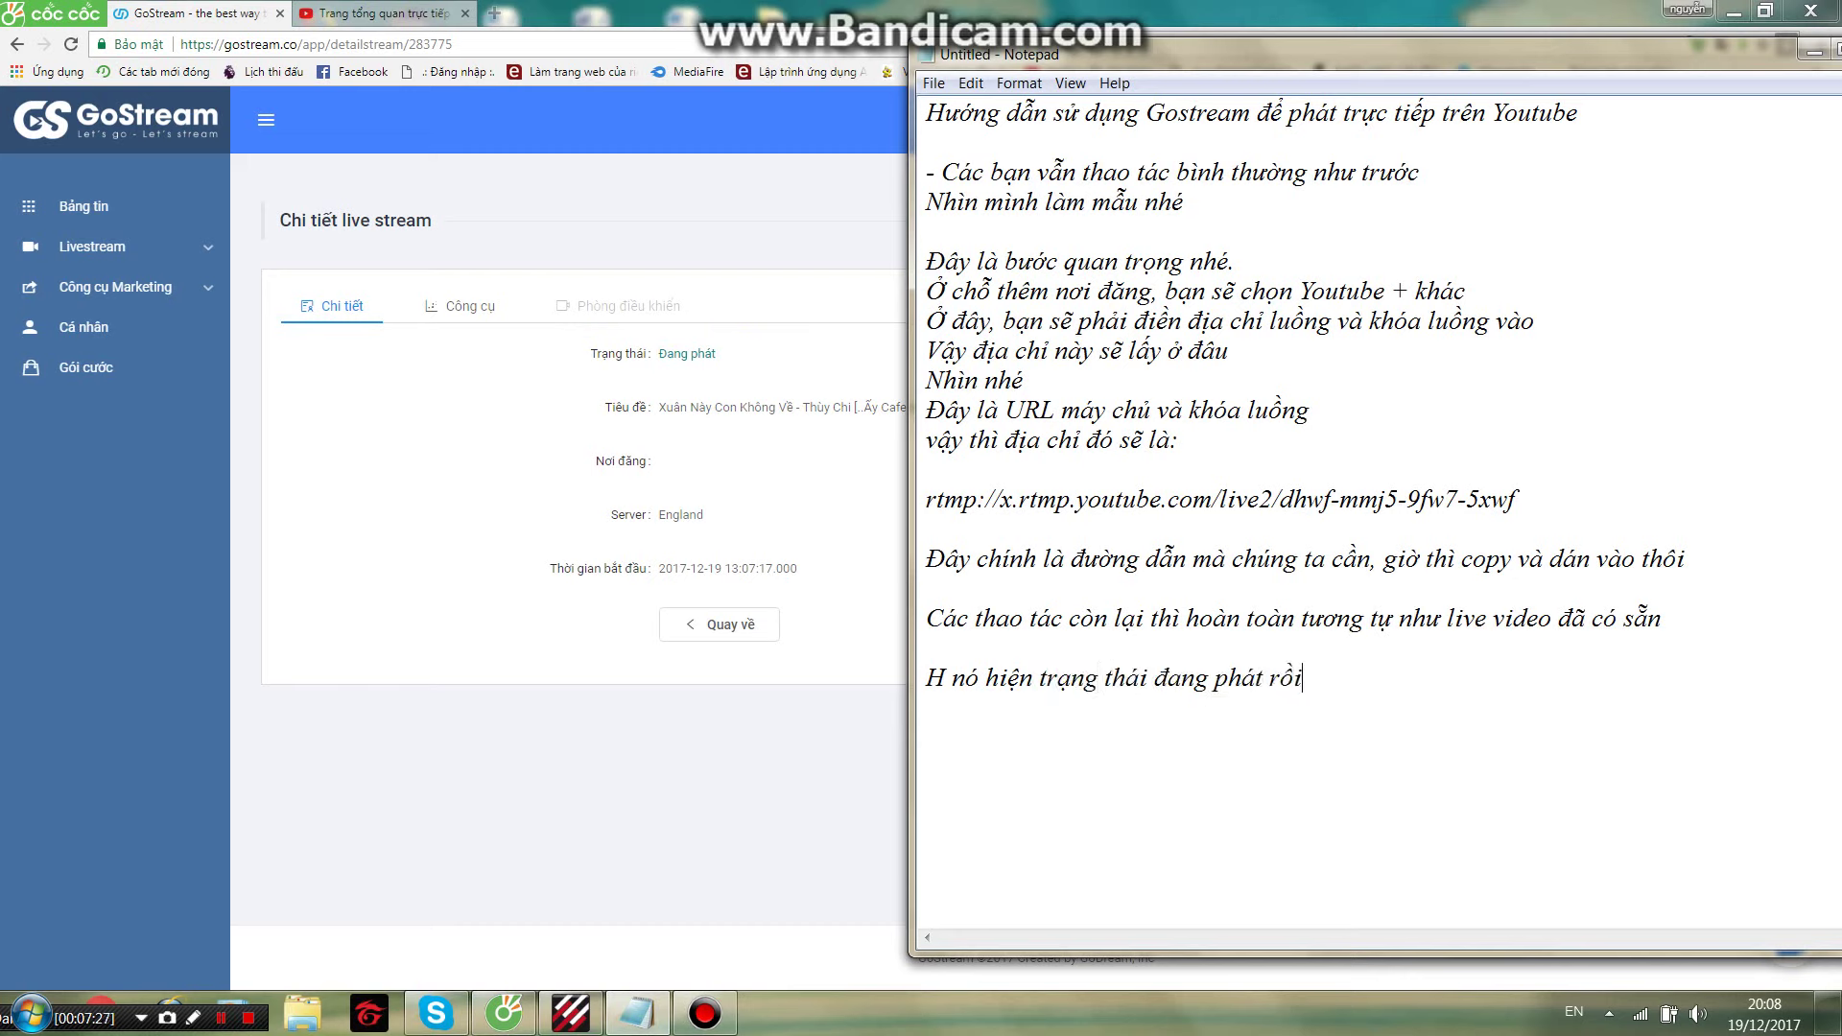
{"action": "key", "text": "Return"}
{"action": "type", "text": "vào kênh youtube thủe"}
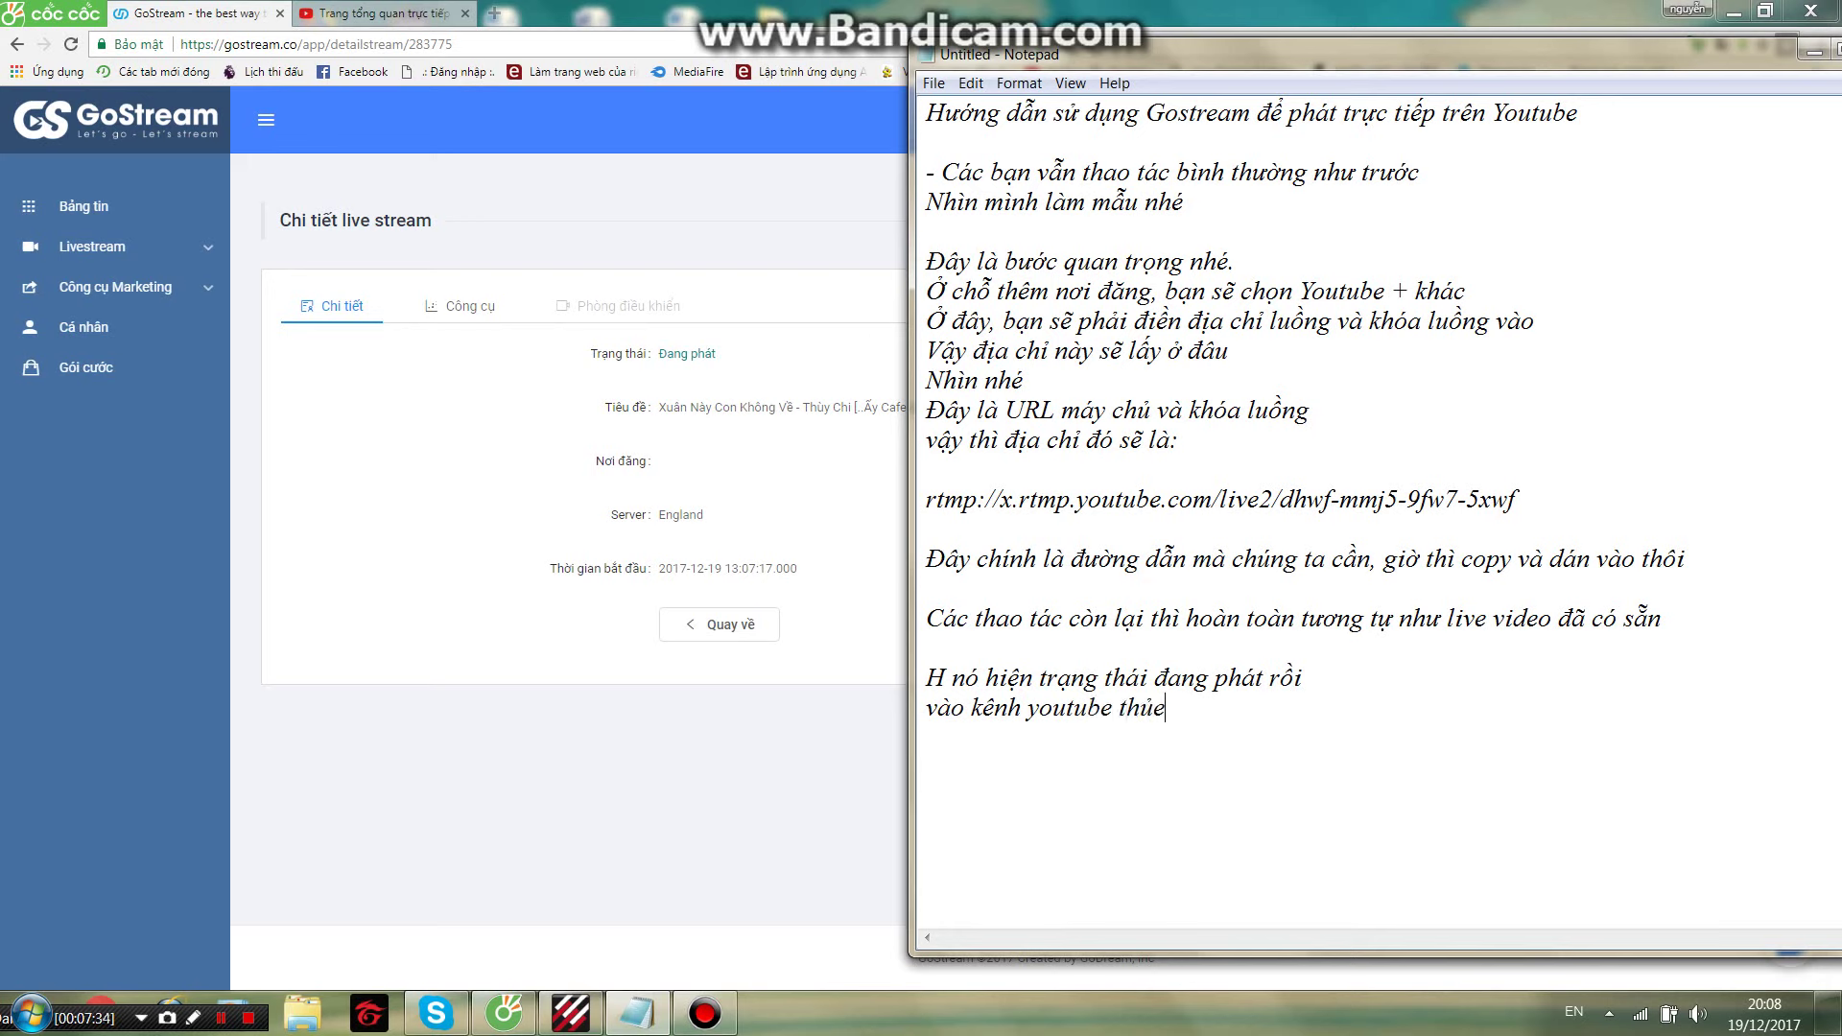
{"action": "key", "text": "BackSpace"}
{"action": "key", "text": "BackSpace"}
{"action": "key", "text": "BackSpace"}
{"action": "key", "text": "BackSpace"}
{"action": "type", "text": "ử xem nhé"}
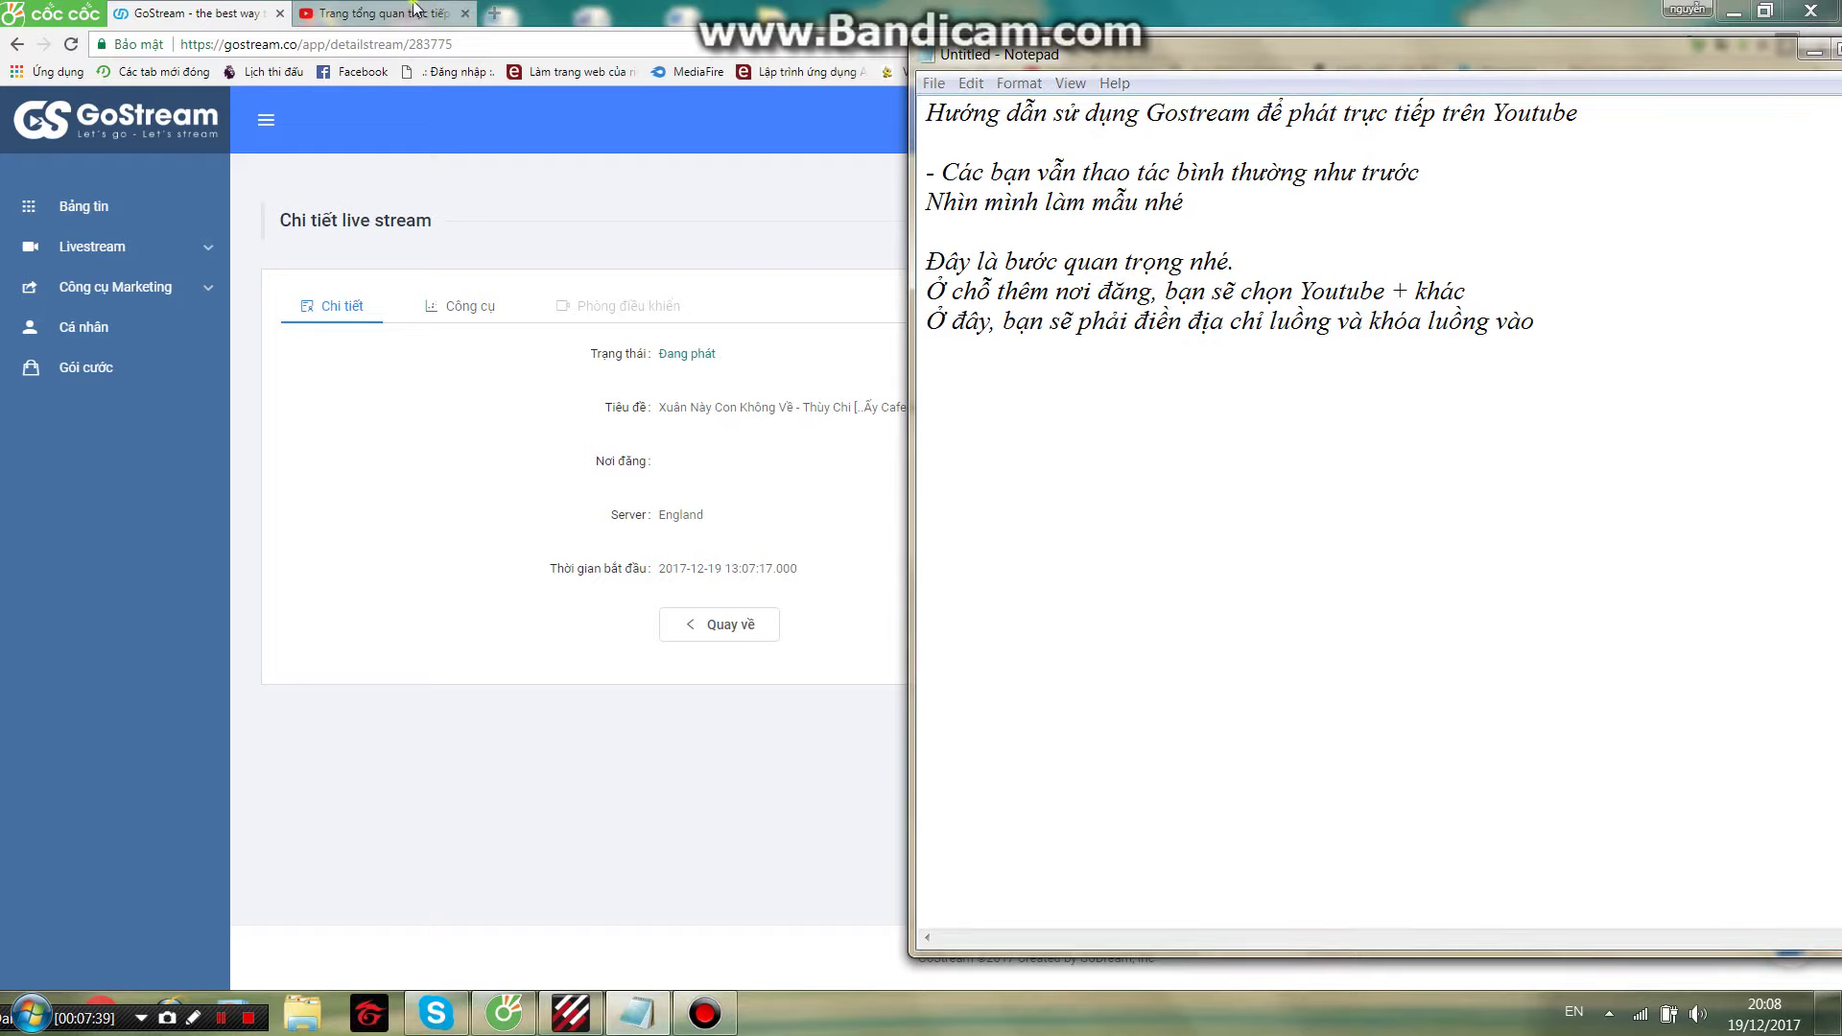
Switch to the YouTube live dashboard and examine the stream preview and its status
{"action": "left_click", "coordinate": [389, 13]}
{"action": "scroll", "coordinate": [414, 314], "scroll_direction": "up", "scroll_amount": 2}
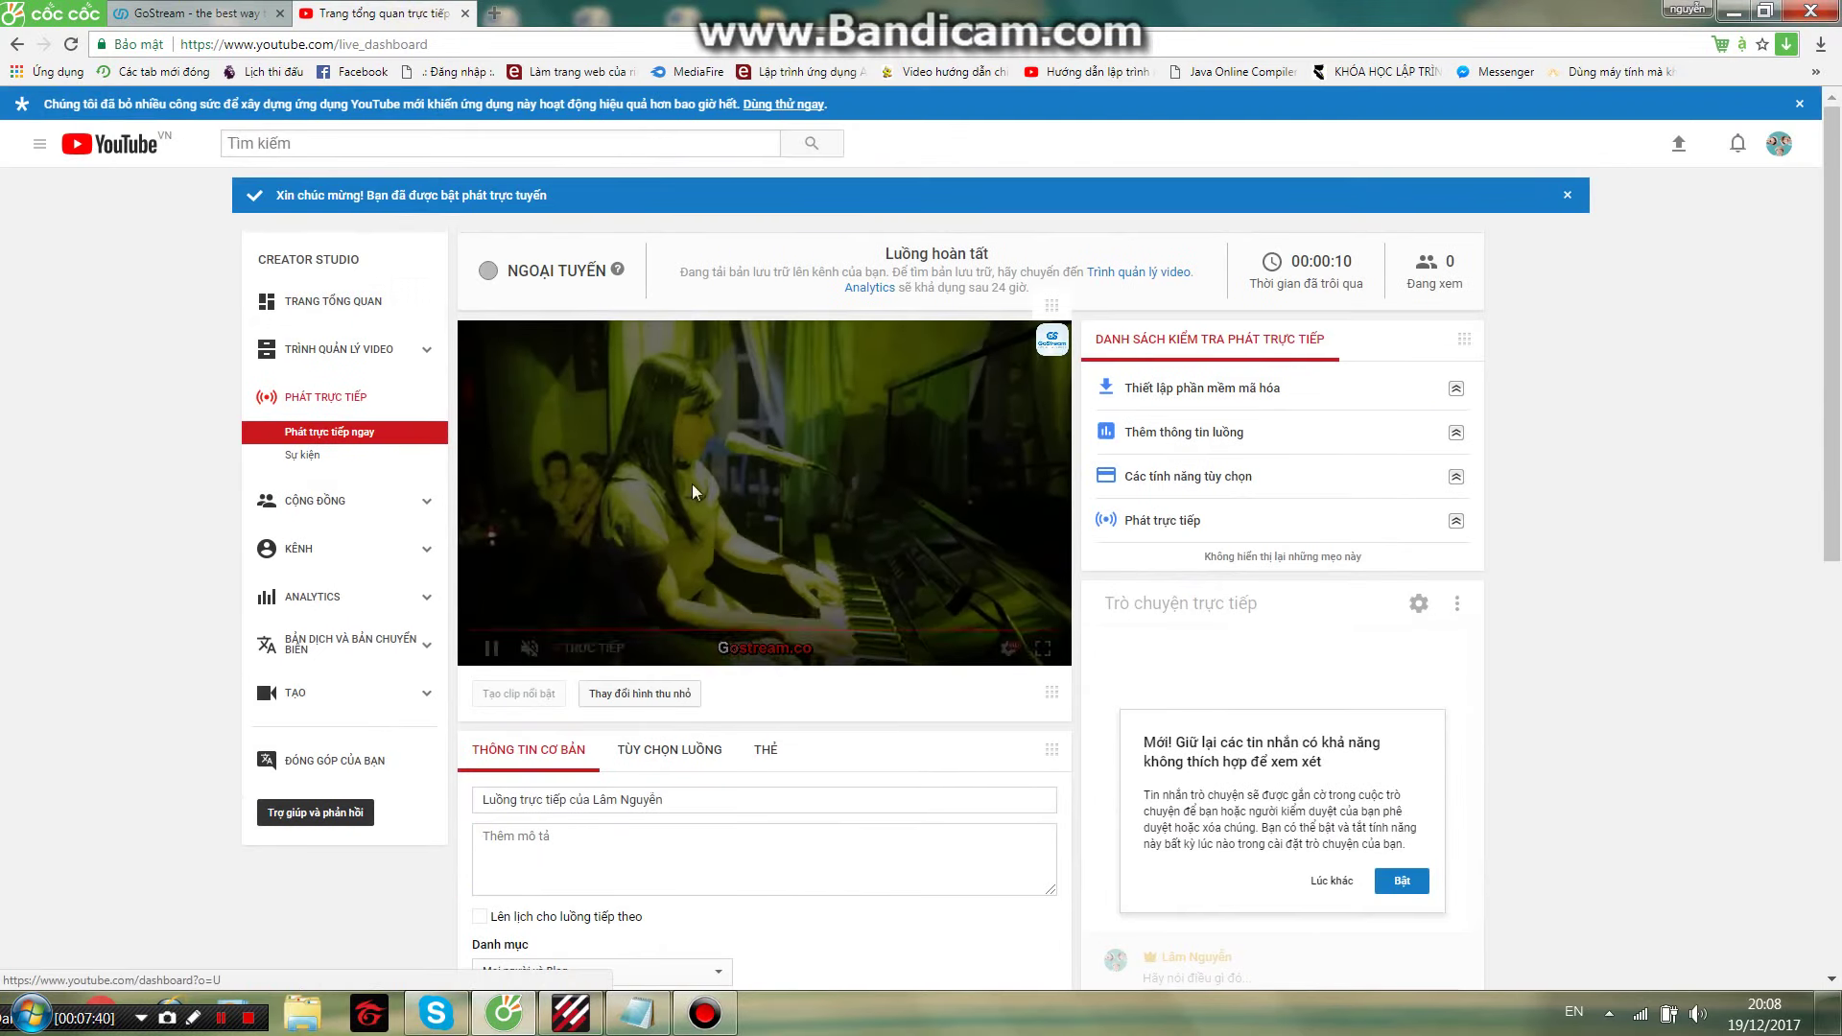